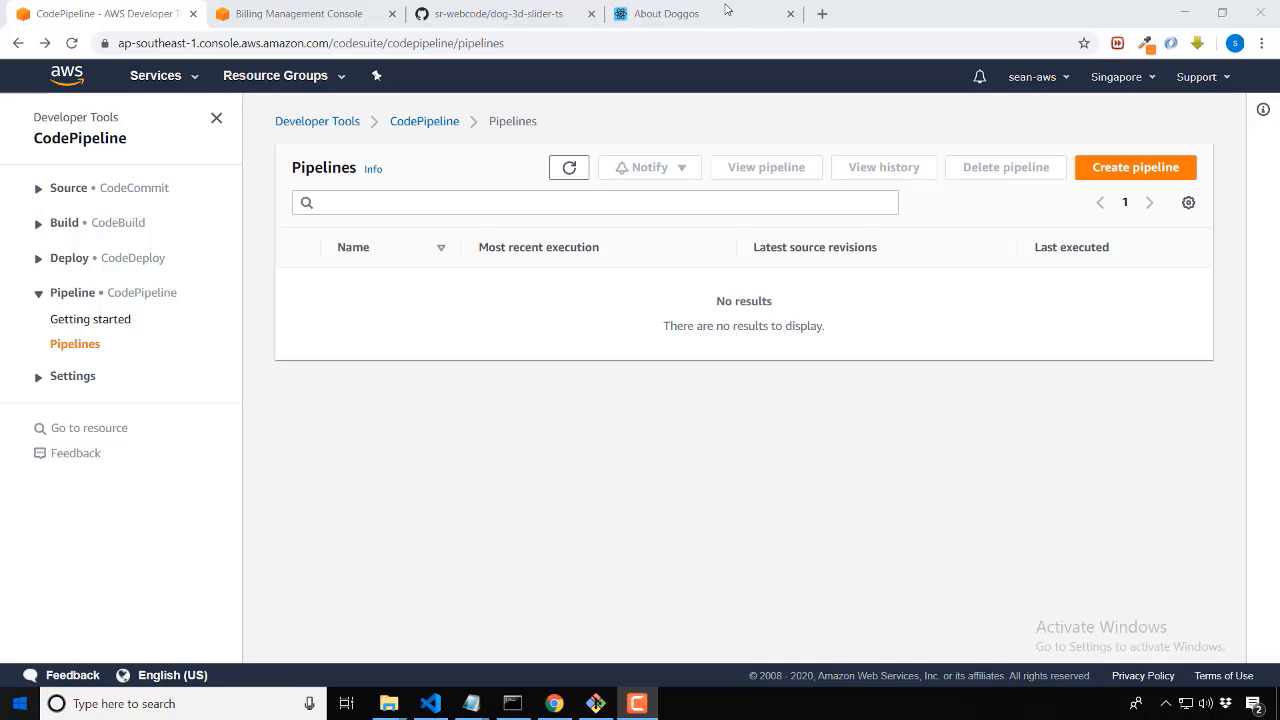
Start creating a new pipeline named pipeline-doggos with a new service role.
click(514, 8)
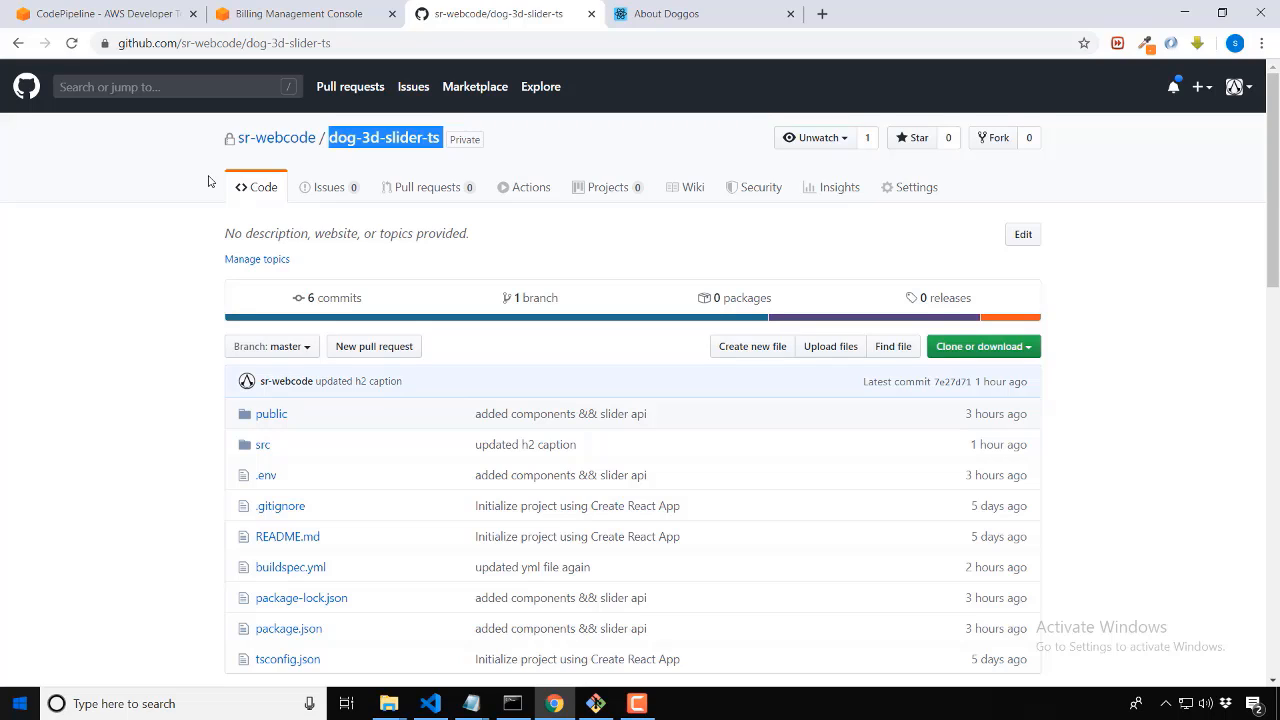
click(100, 8)
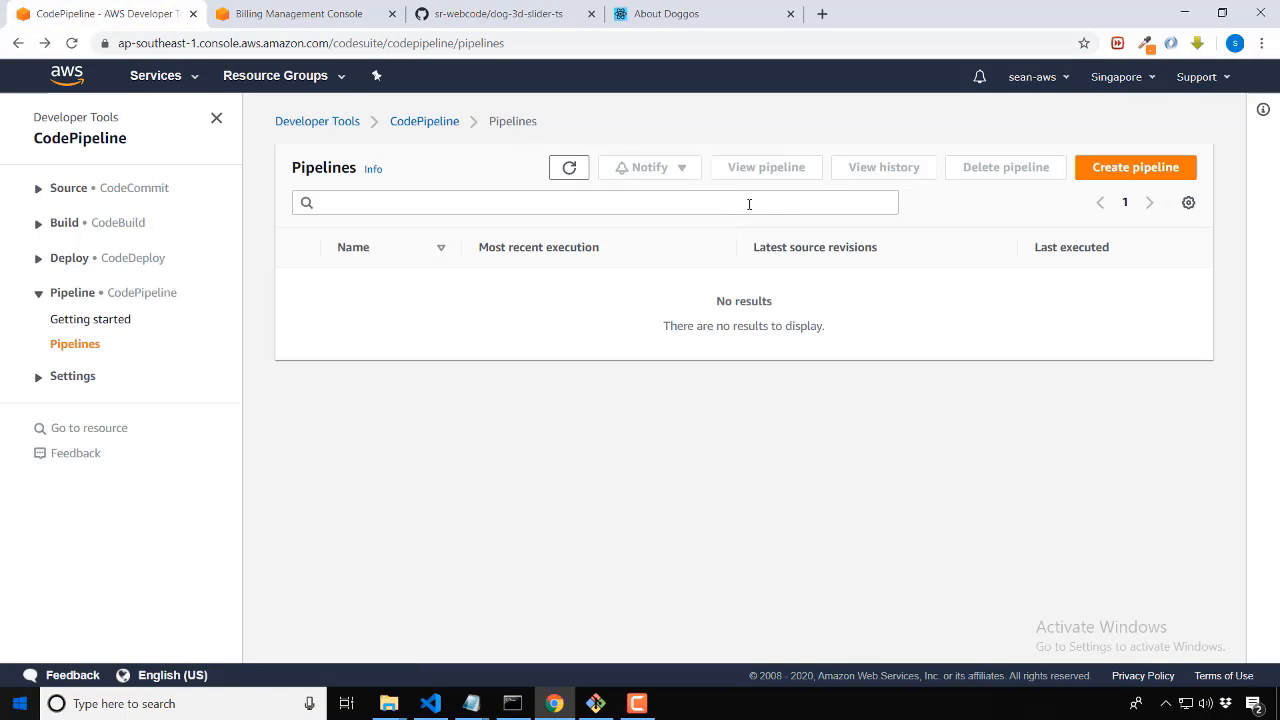
click(1116, 178)
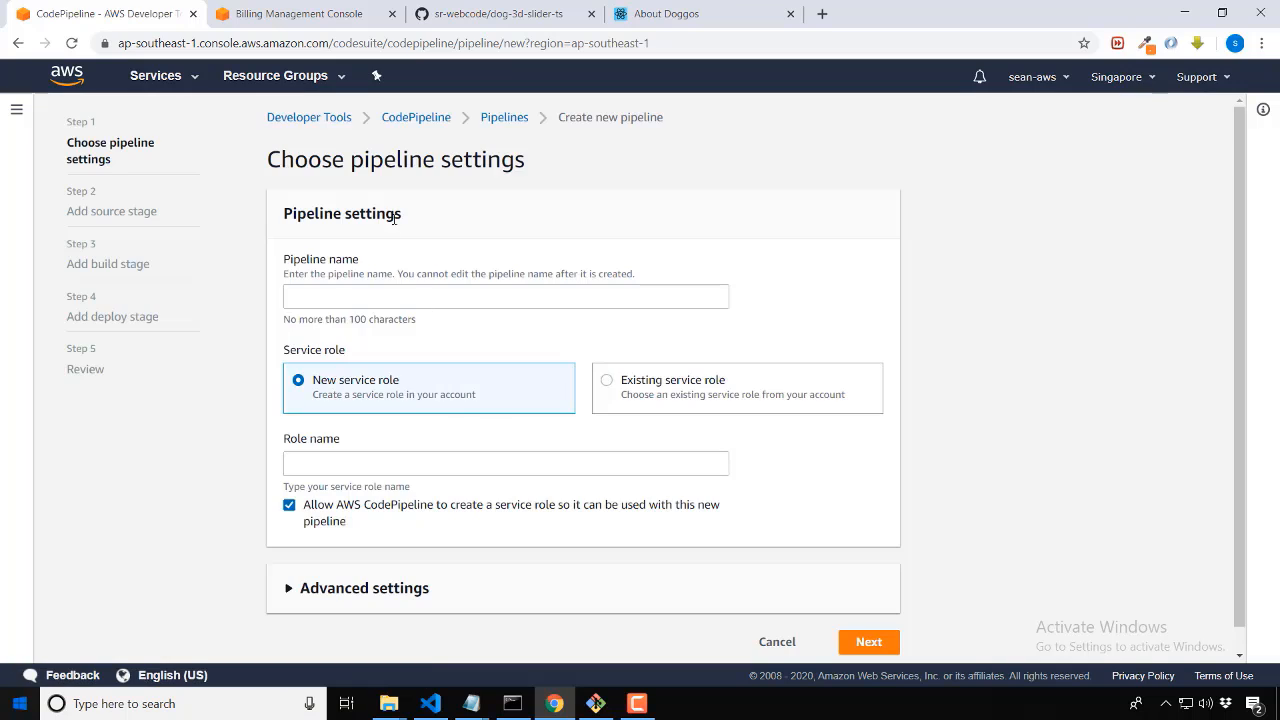
click(331, 300)
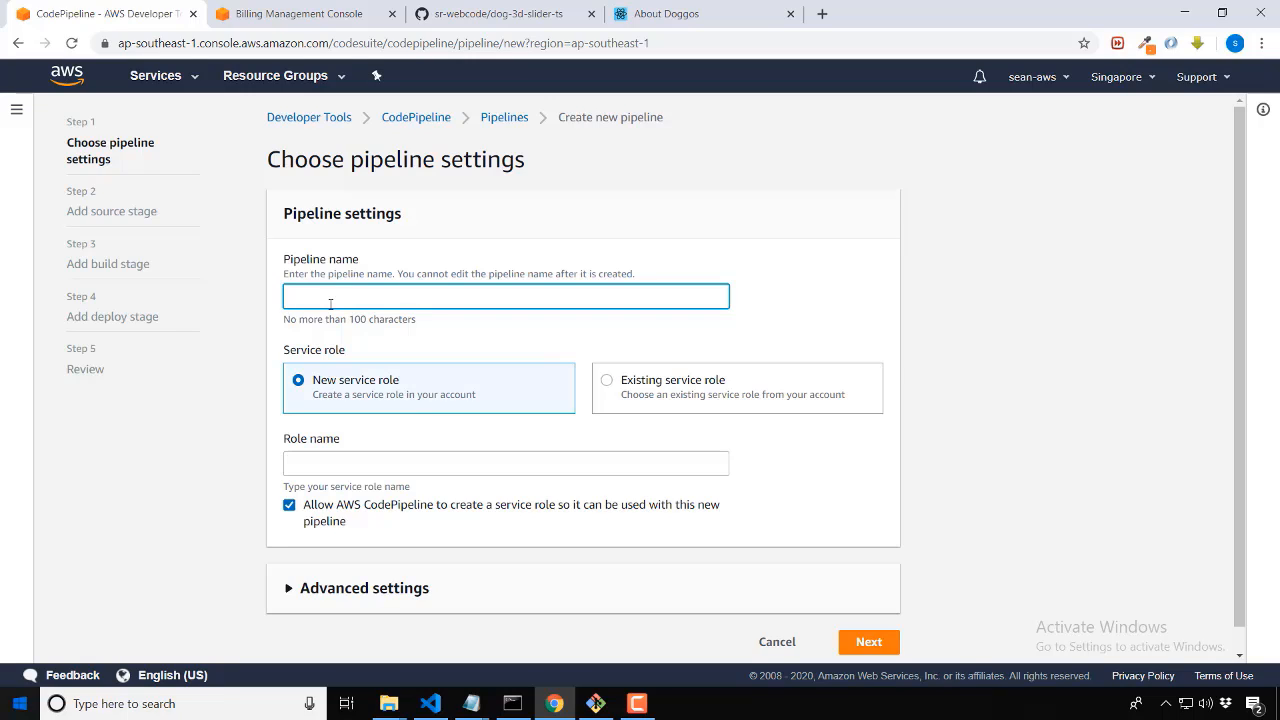
text(piple)
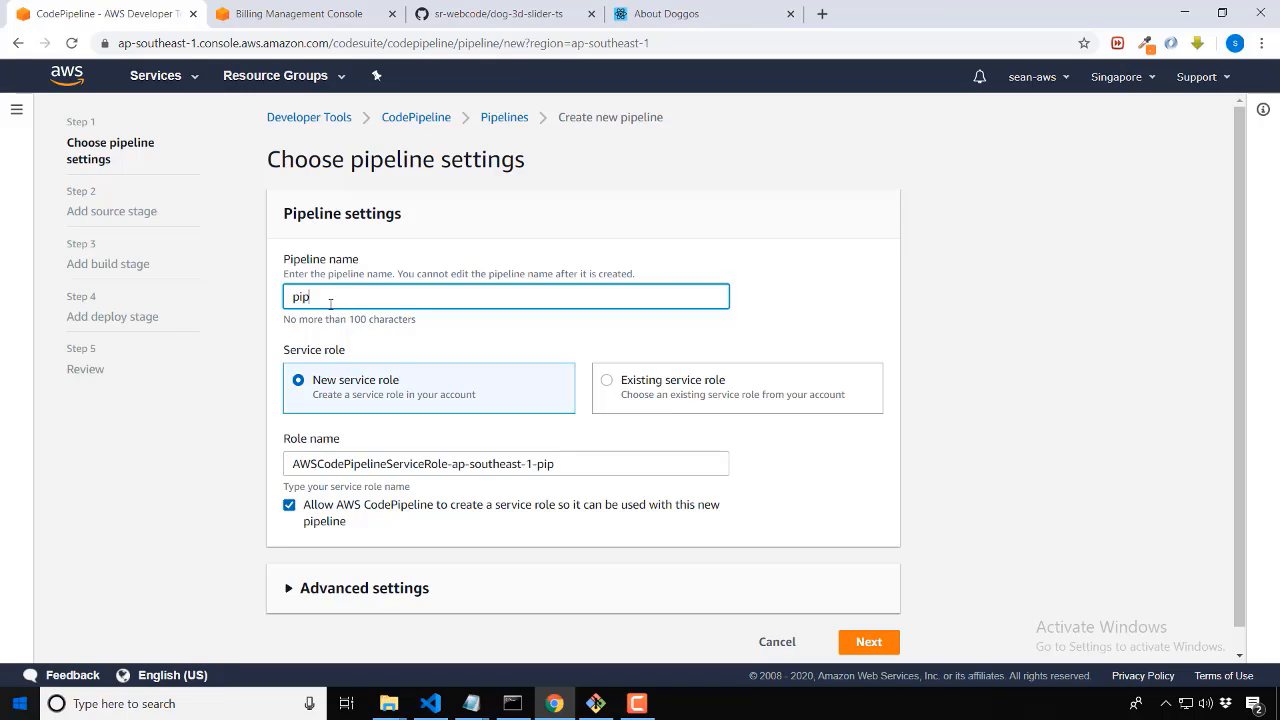
key(BackSpace)
key(BackSpace)
text(eline-doggos)
key(Tab)
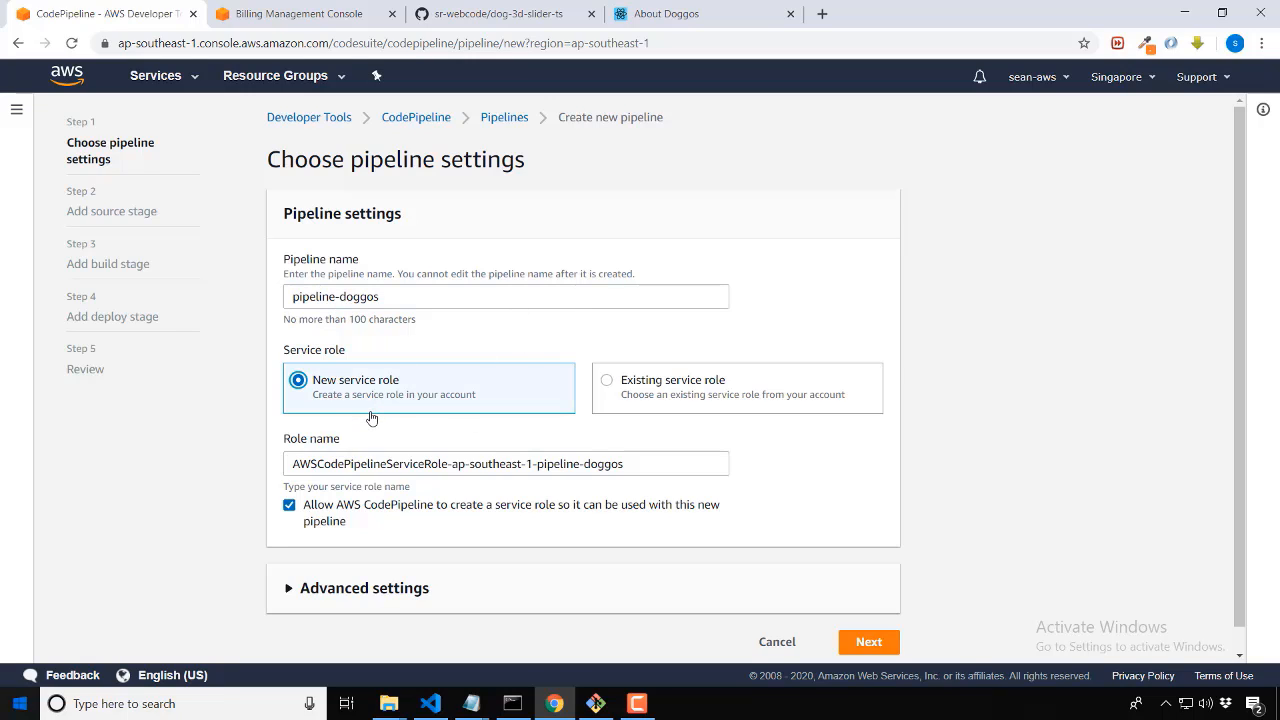
click(407, 596)
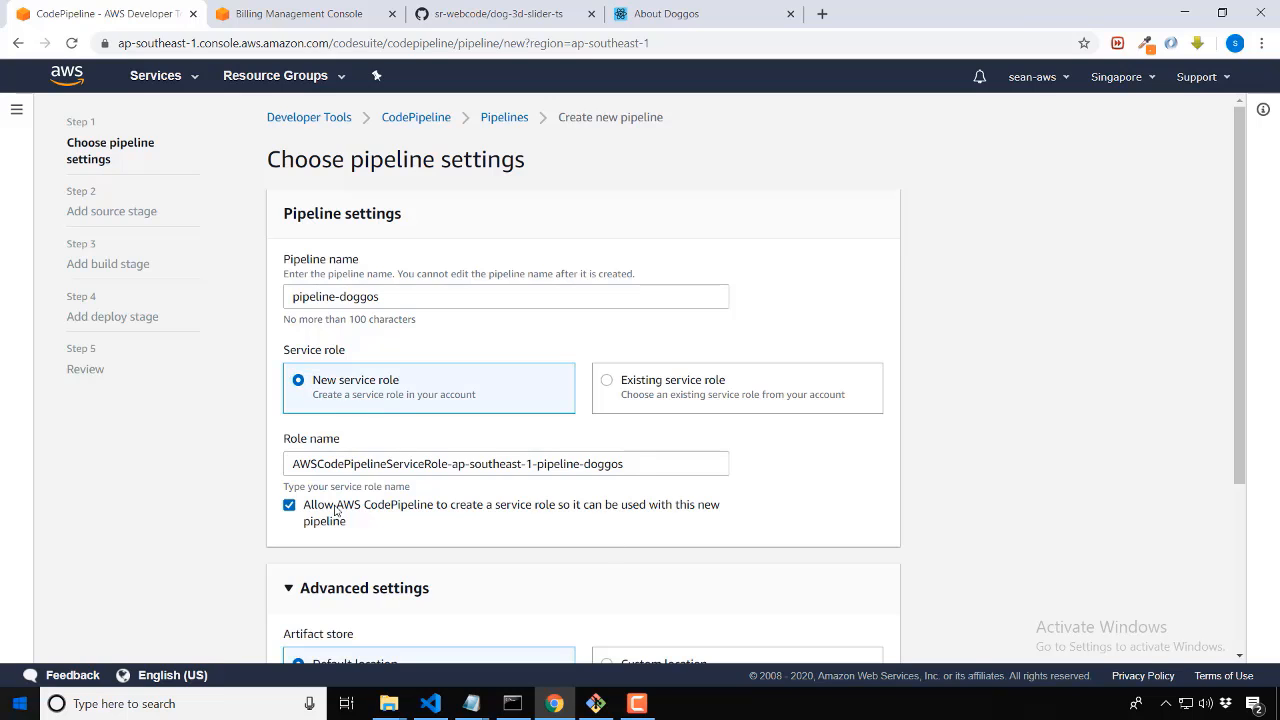
scroll(429, 376, down, 3)
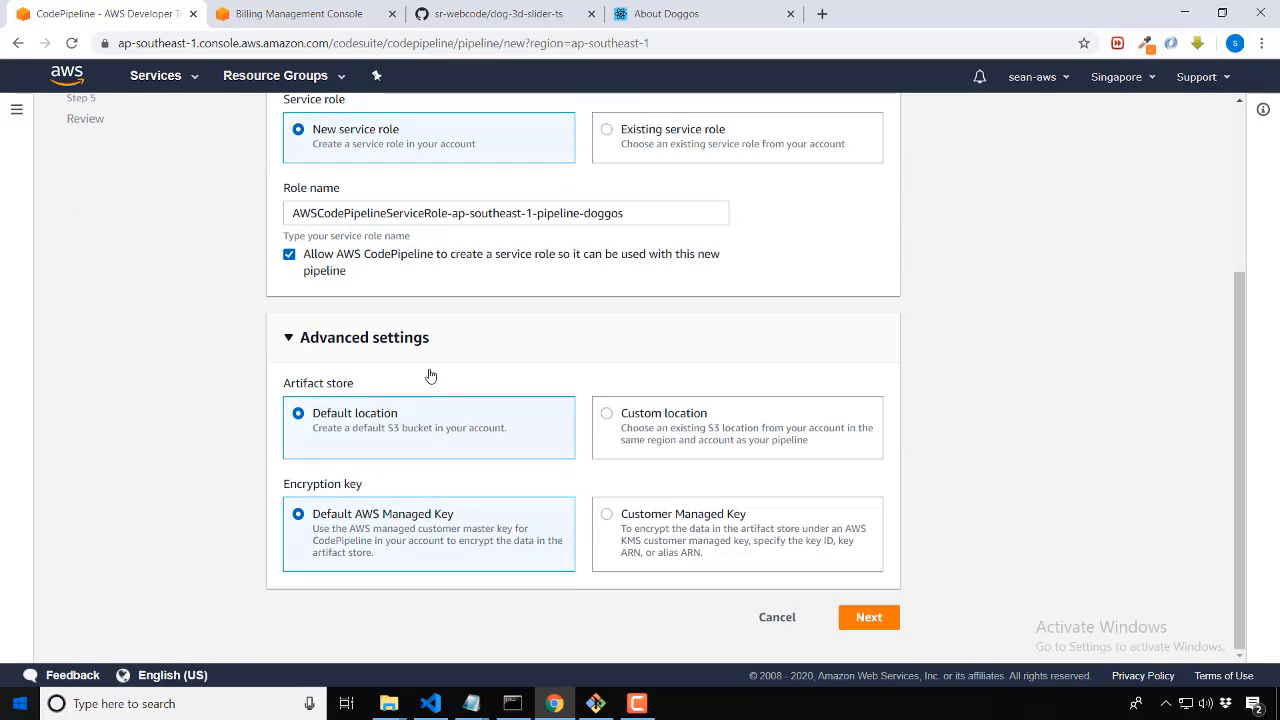
triple_click(349, 390)
click(686, 437)
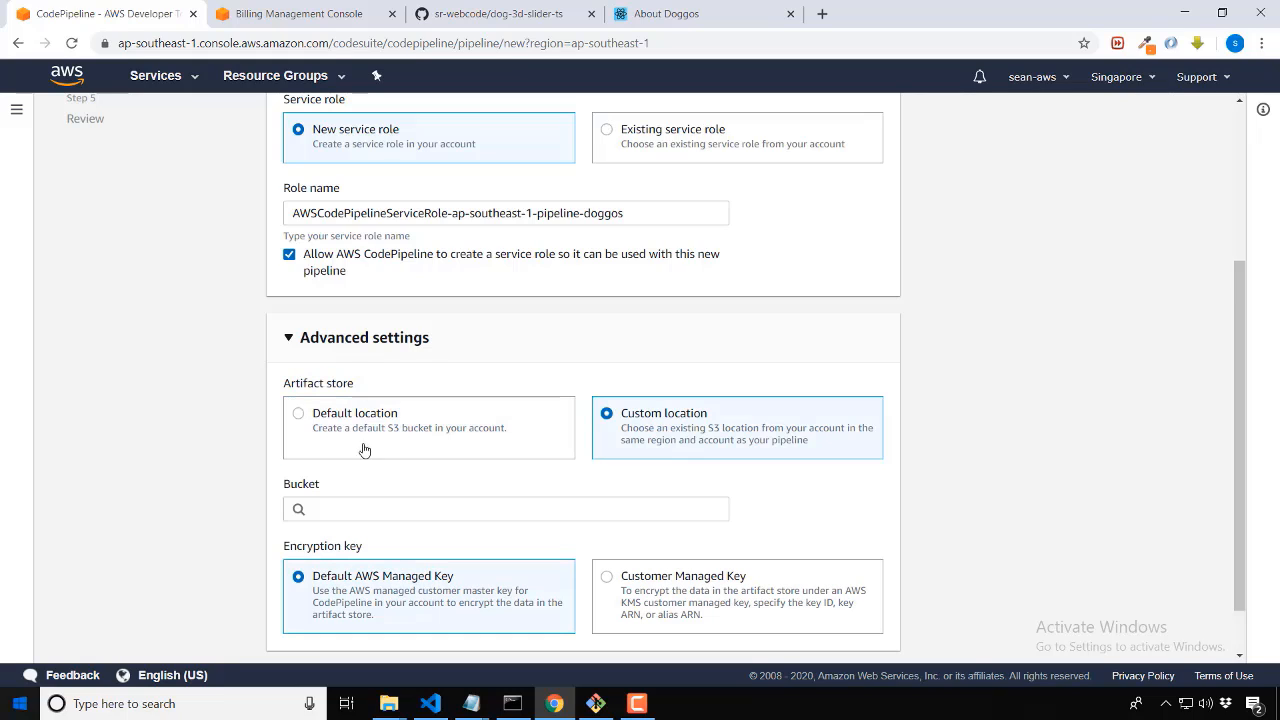
click(372, 511)
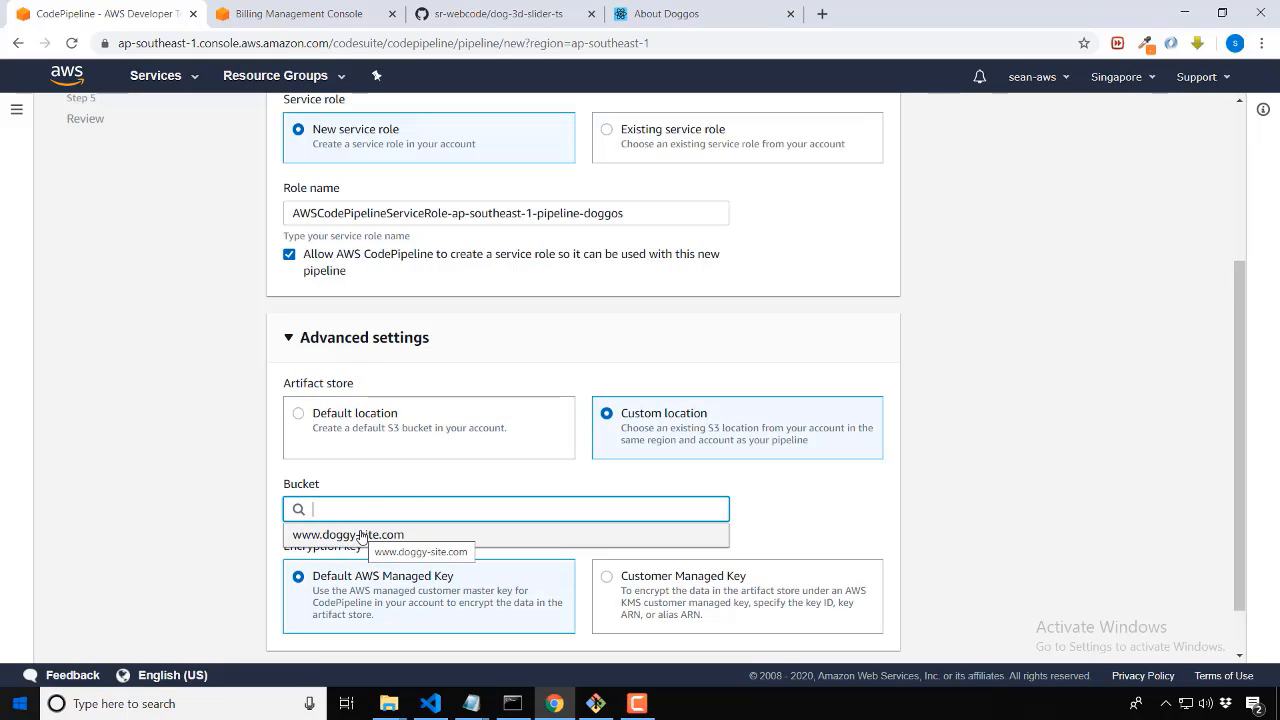
click(362, 536)
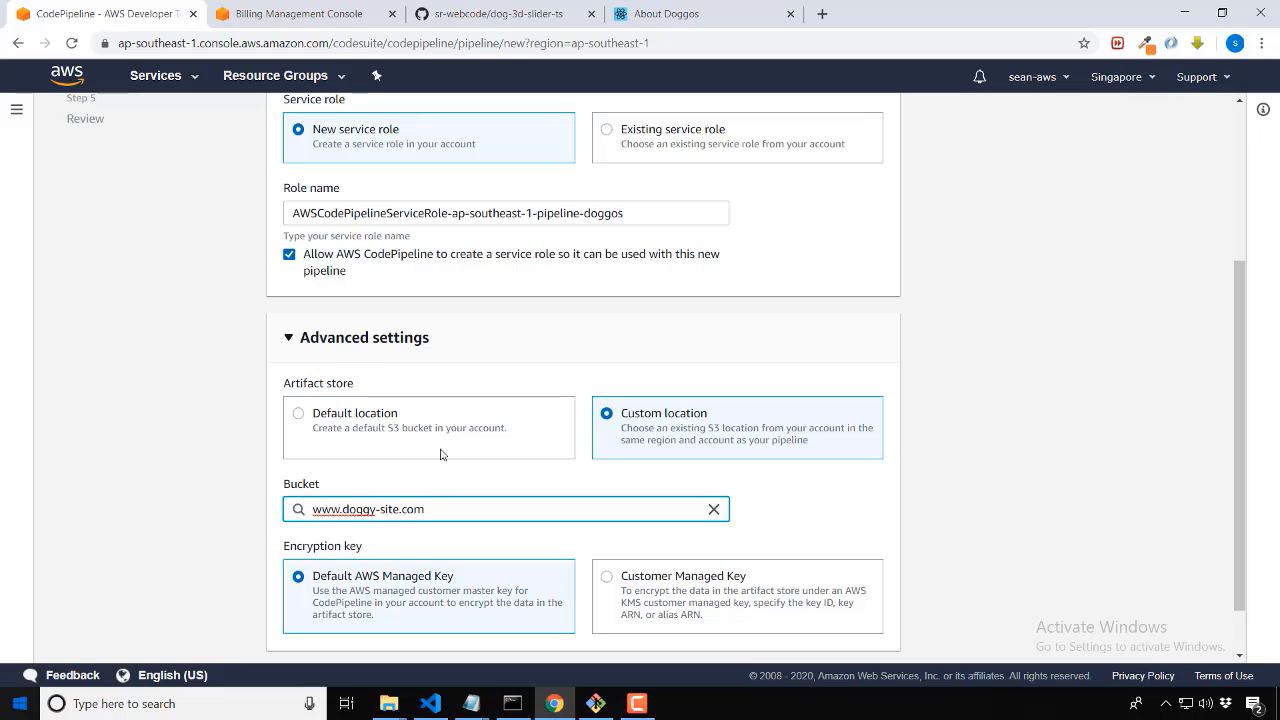
triple_click(384, 511)
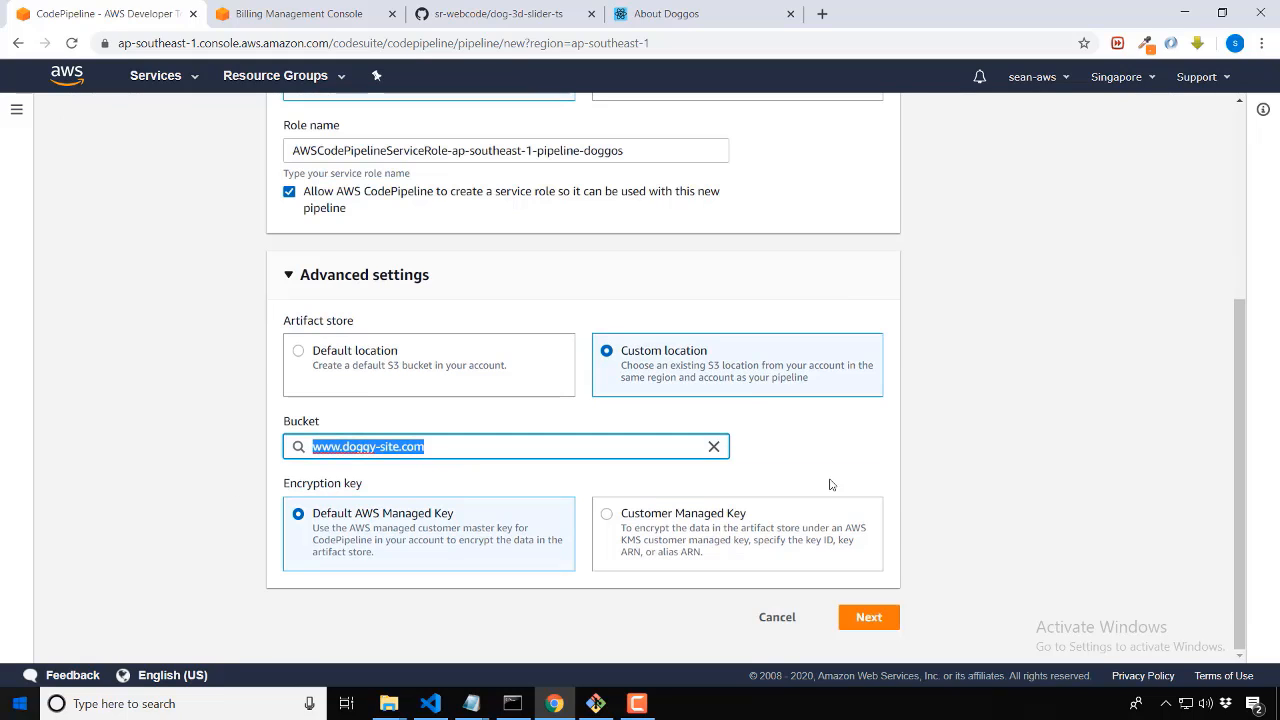
scroll(780, 443, down, 2)
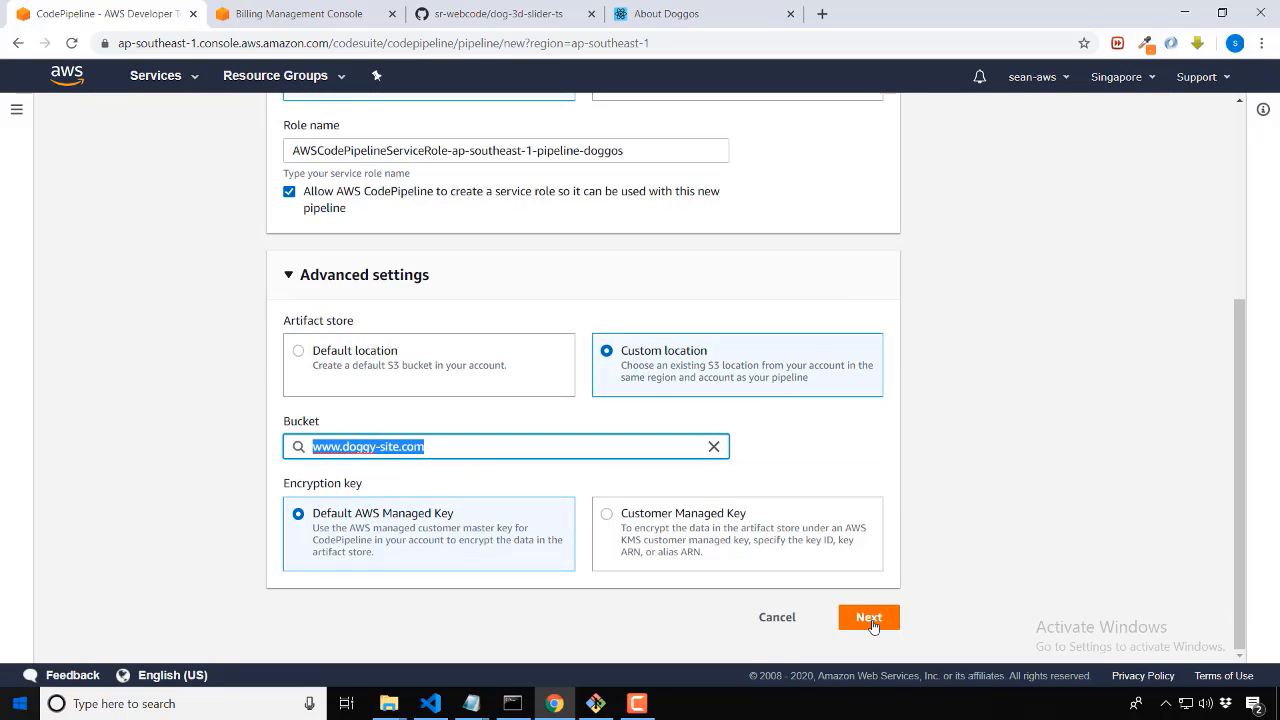
click(868, 618)
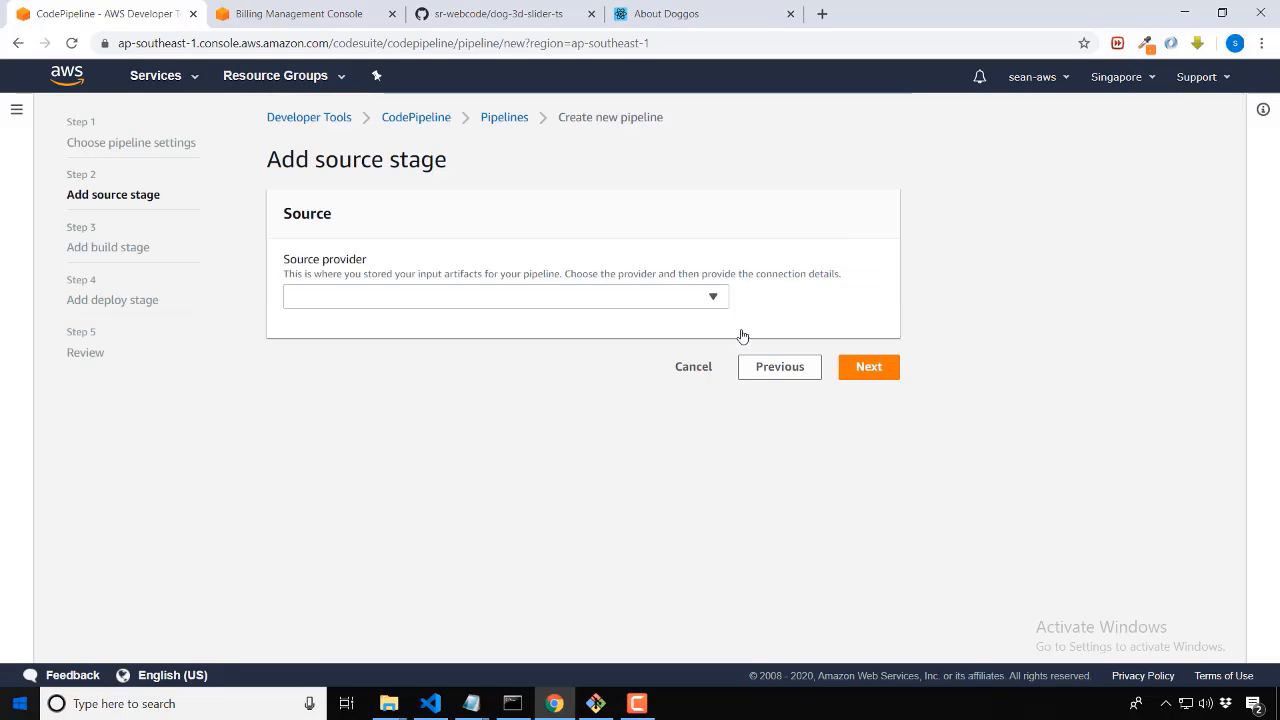
Choose GitHub as the source provider and connect CodePipeline to it.
click(501, 299)
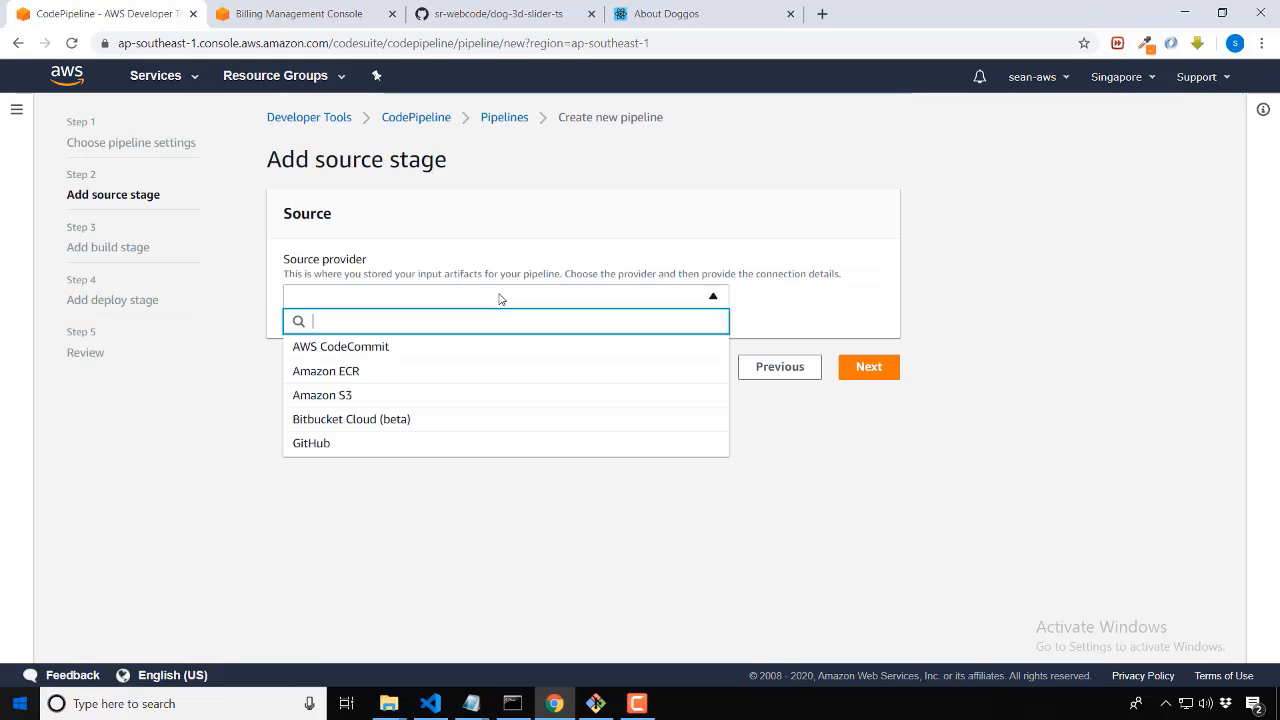
click(381, 443)
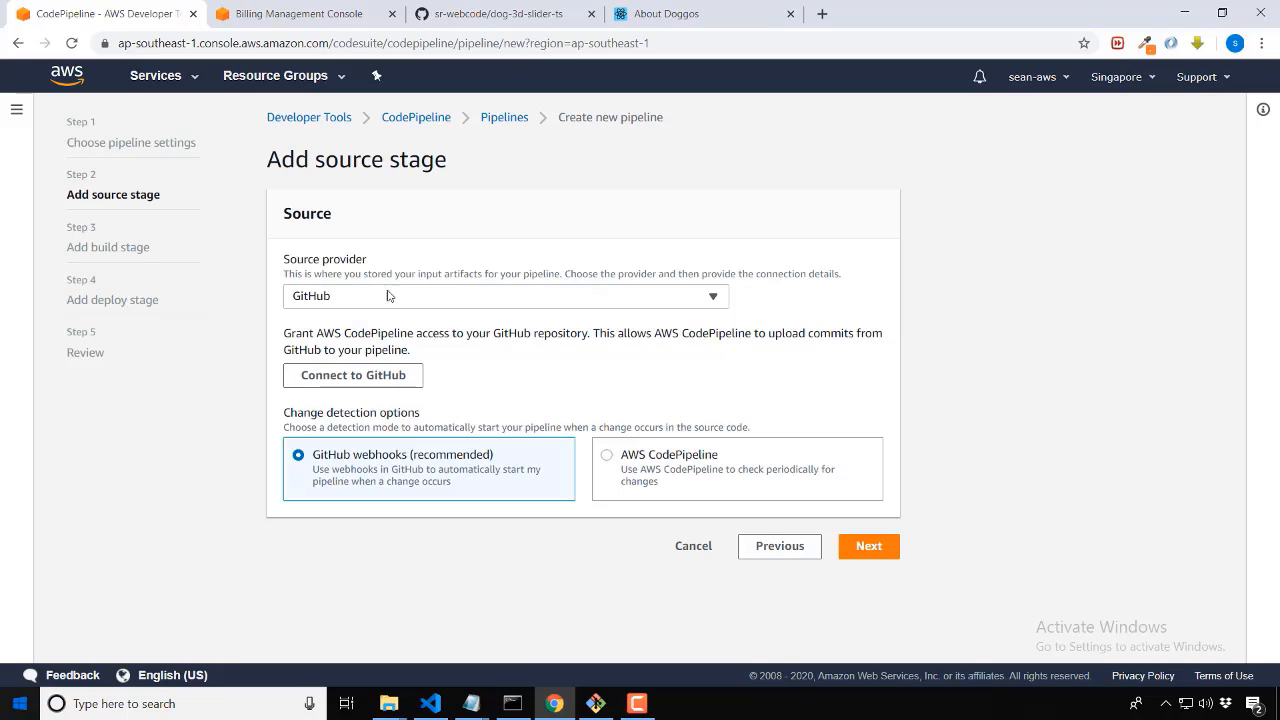
click(381, 385)
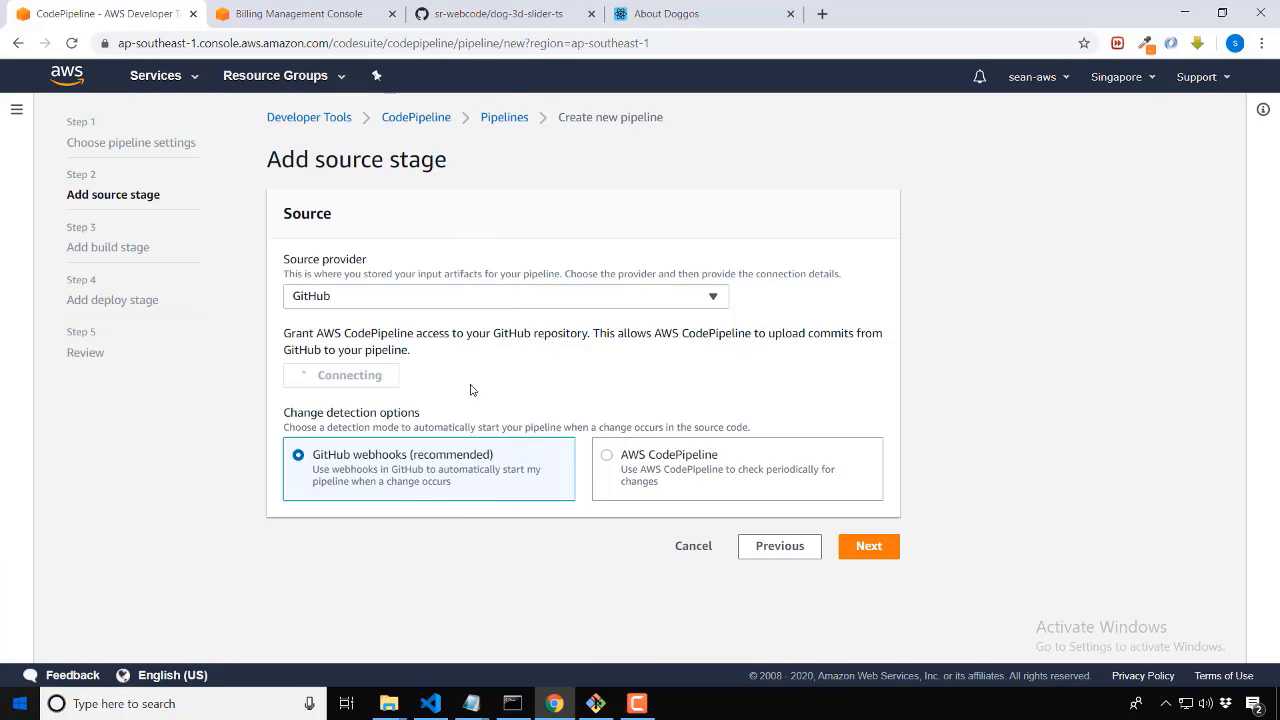
scroll(376, 394, down, 2)
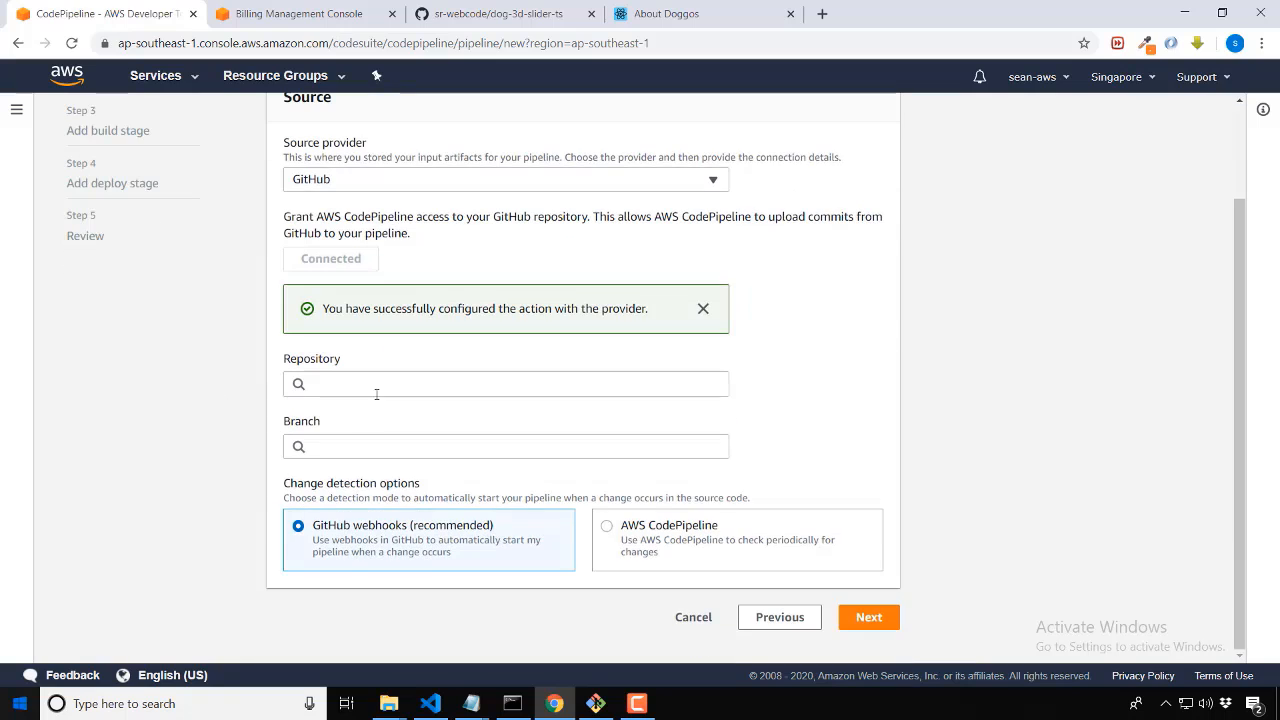
Select the dog-3d-slider-ts repository and its master branch as the source, and proceed to the build stage.
click(408, 385)
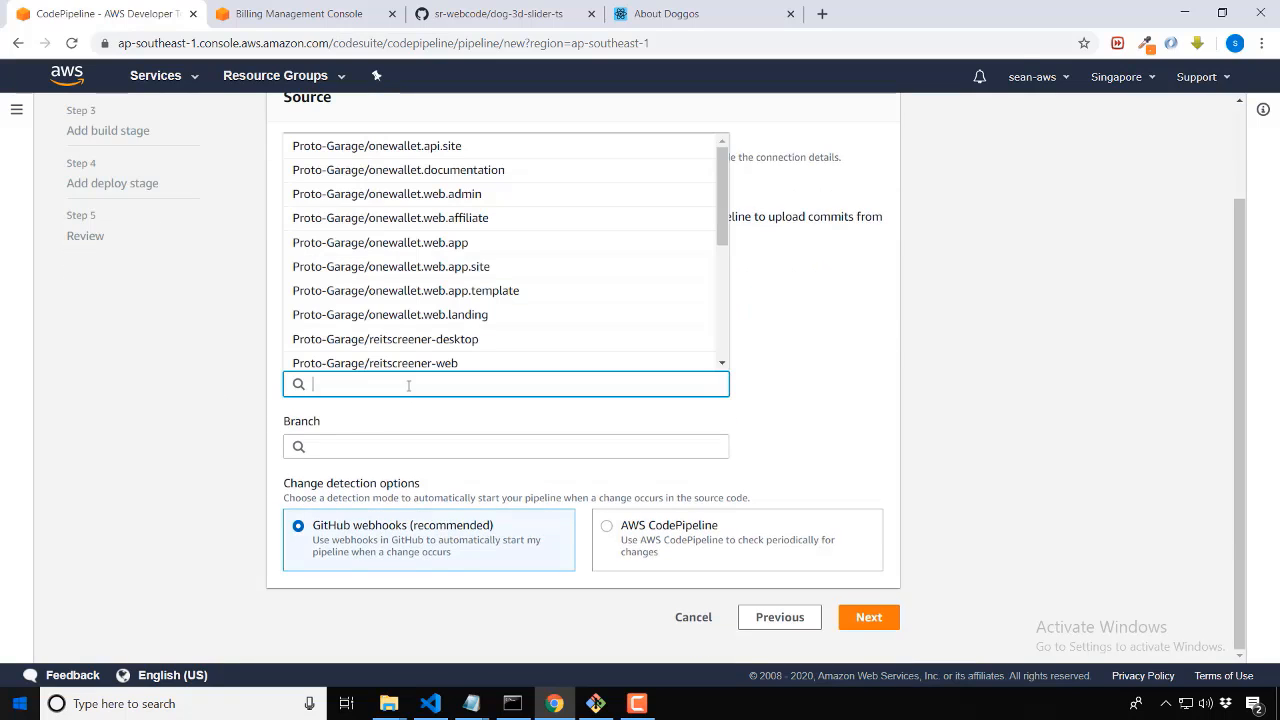
drag(718, 214, 717, 342)
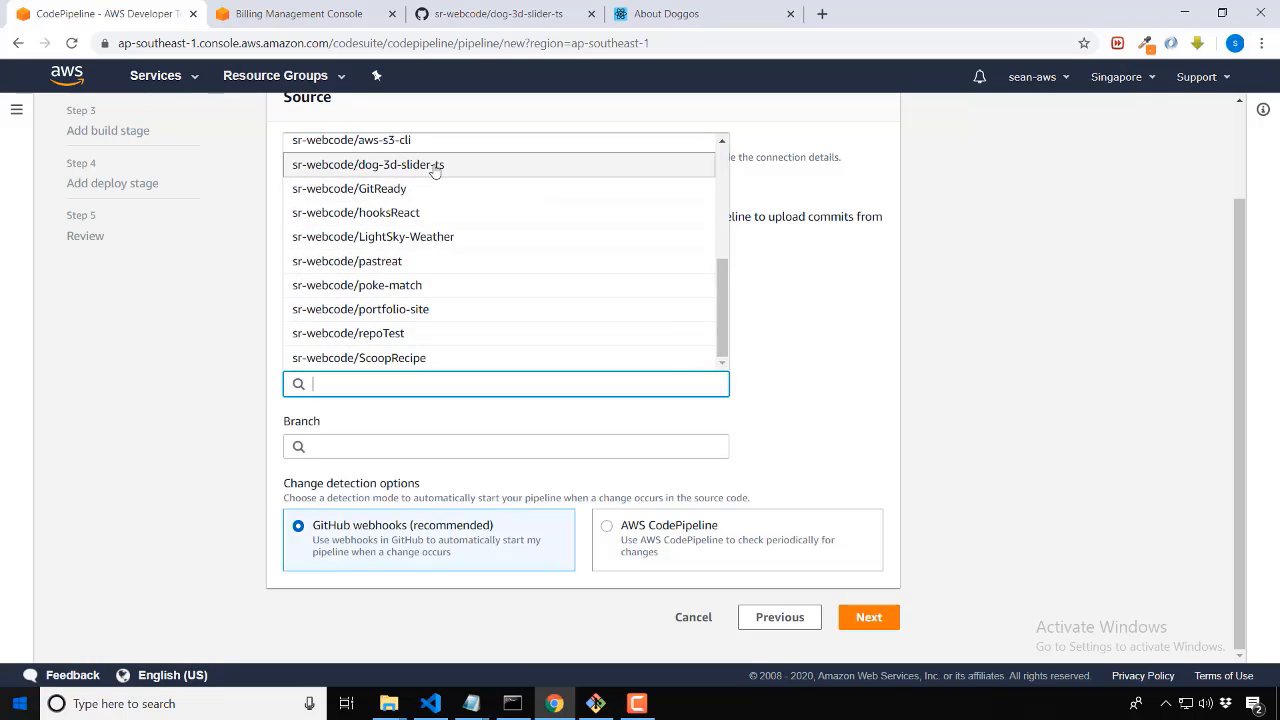
key(ctrl+3)
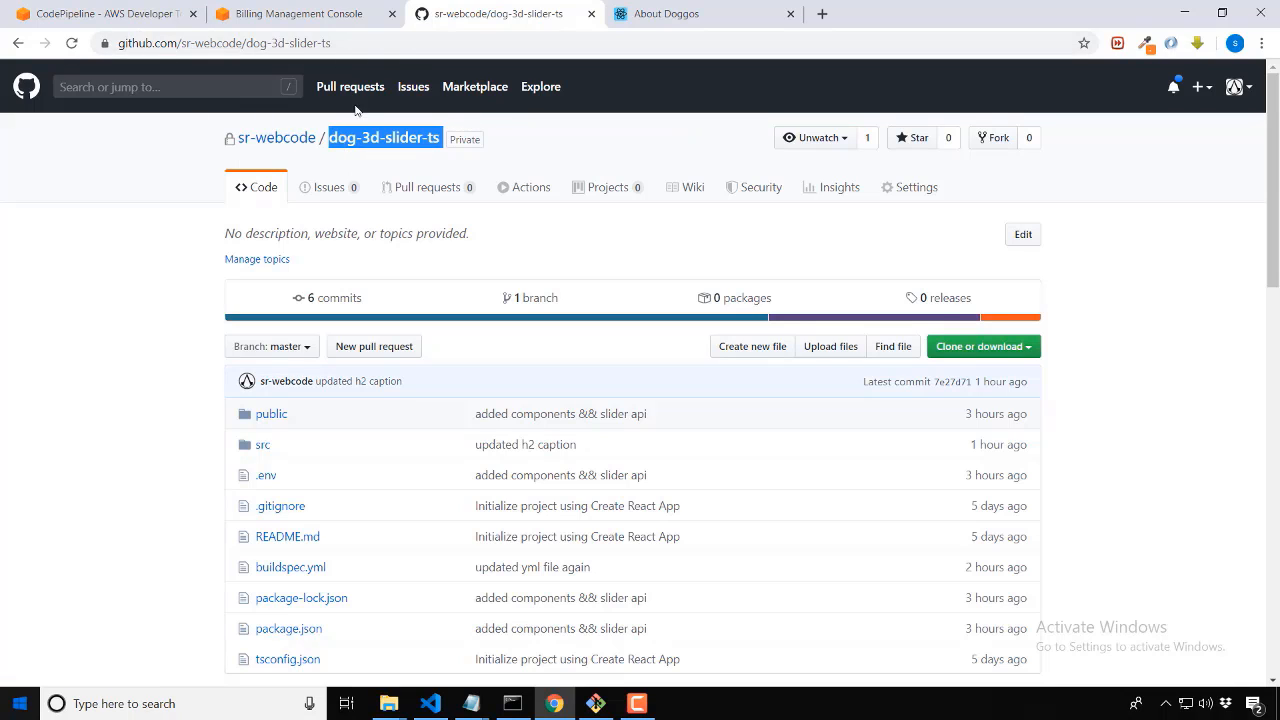
key(ctrl+1)
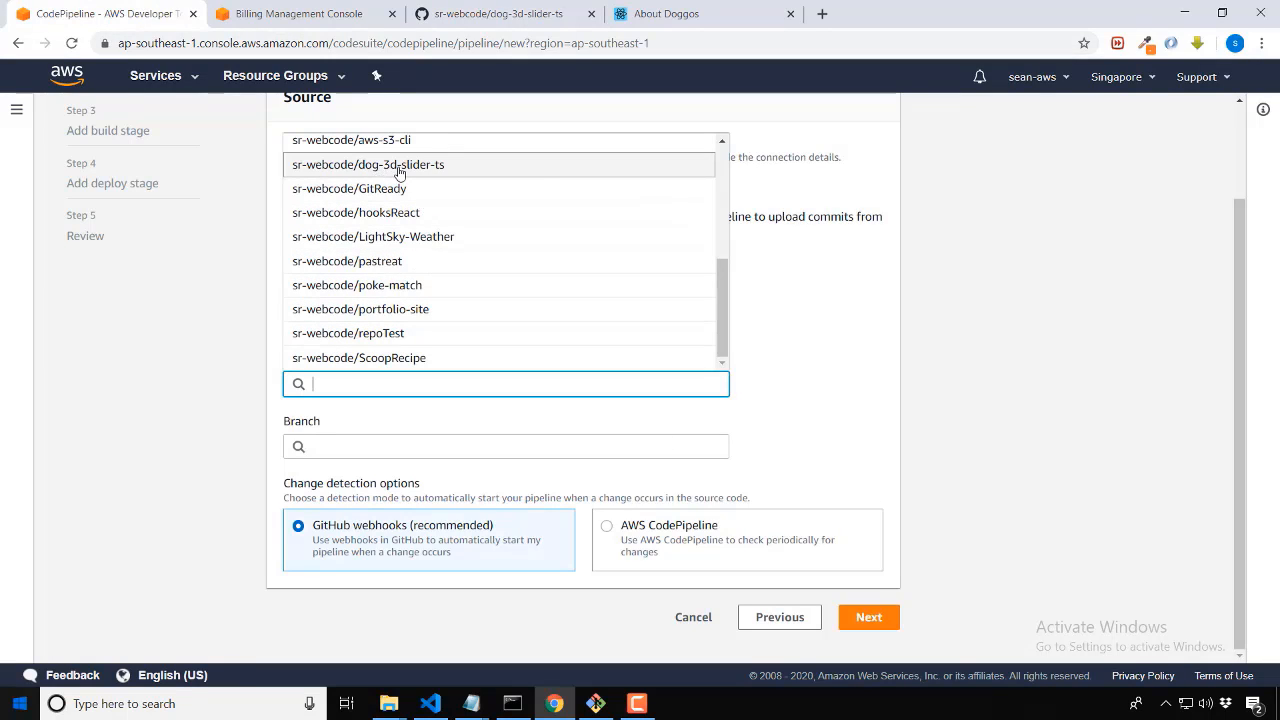
click(430, 166)
click(325, 445)
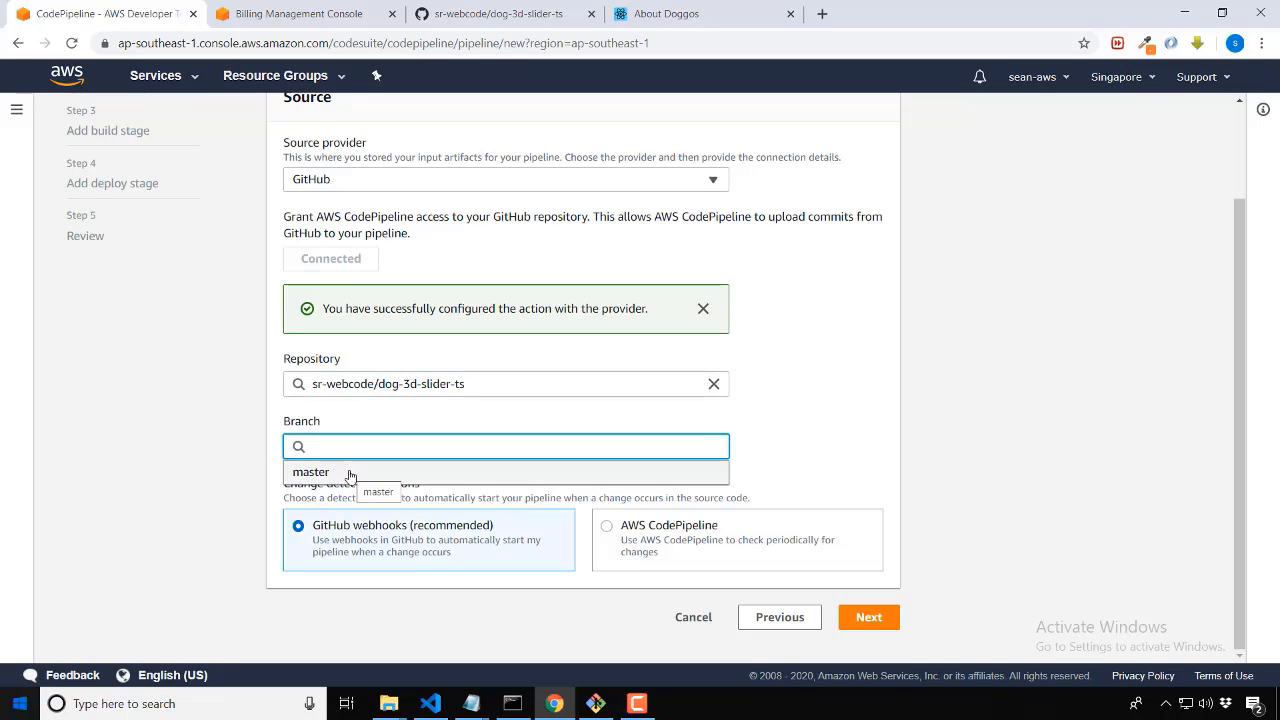
click(349, 474)
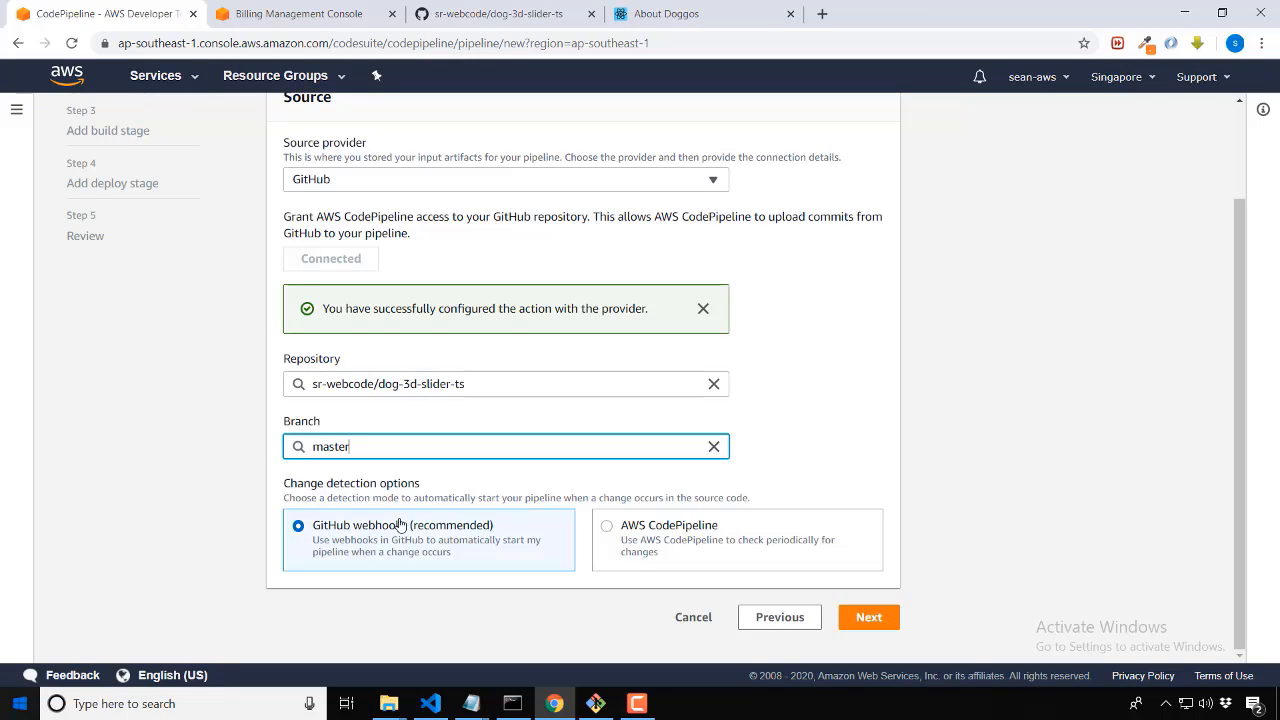
click(867, 616)
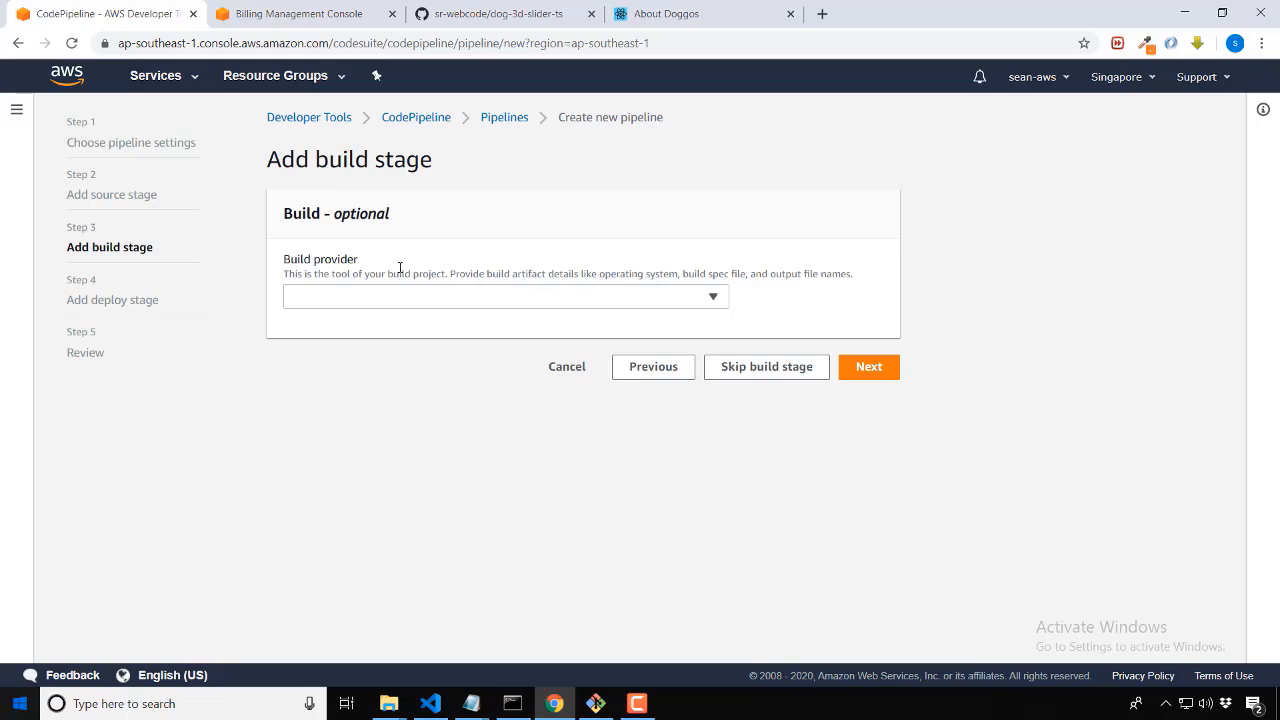
Choose AWS CodeBuild as the build provider in the Asia Pacific (Singapore) region and check the existing build projects.
click(420, 297)
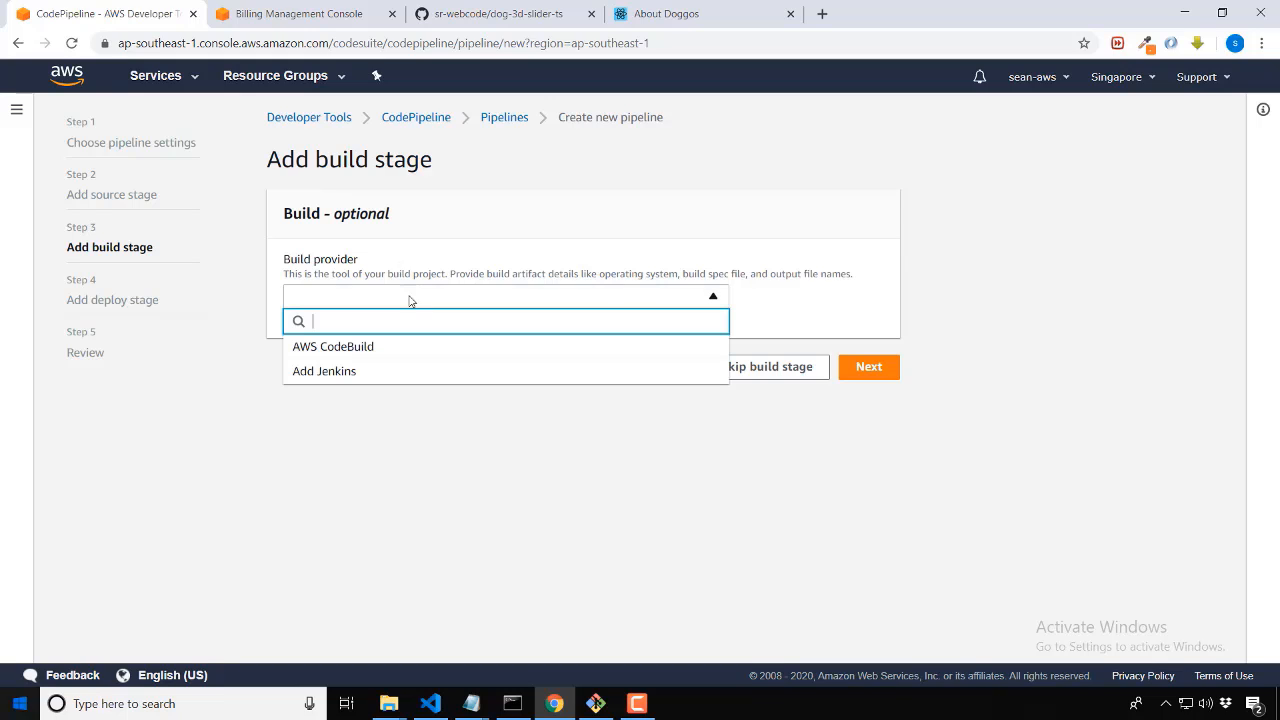
click(348, 348)
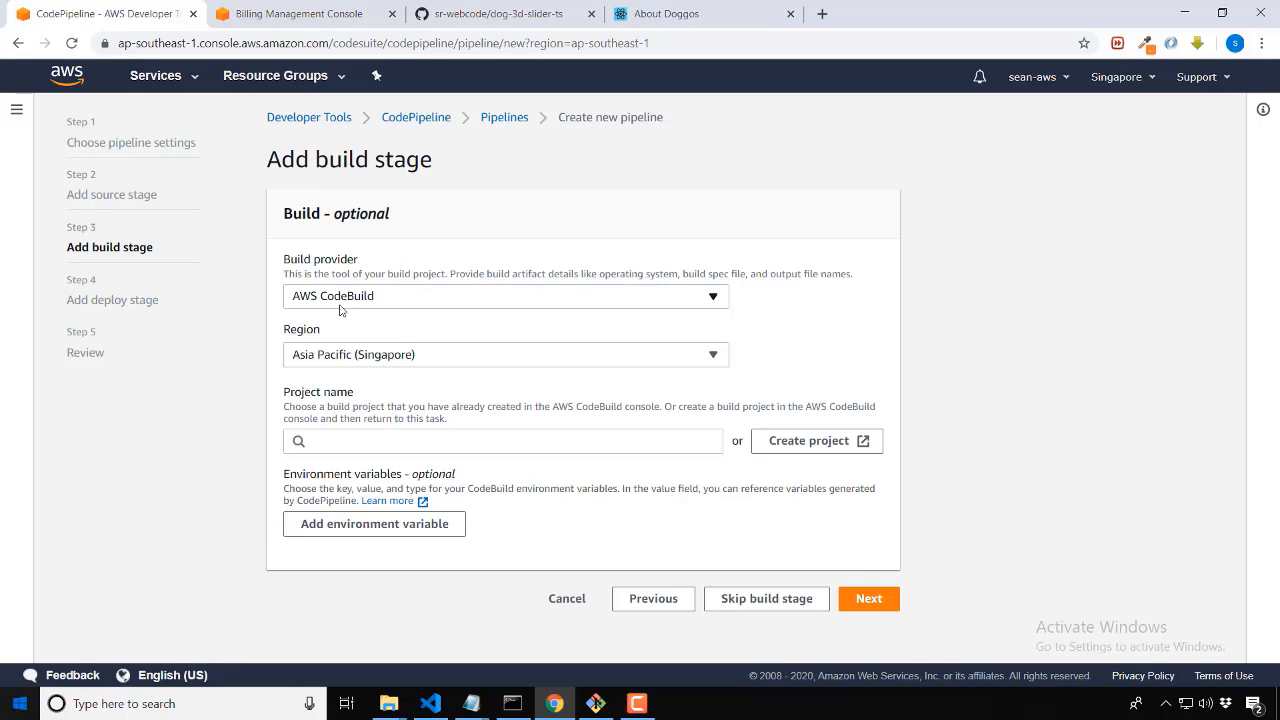
click(448, 355)
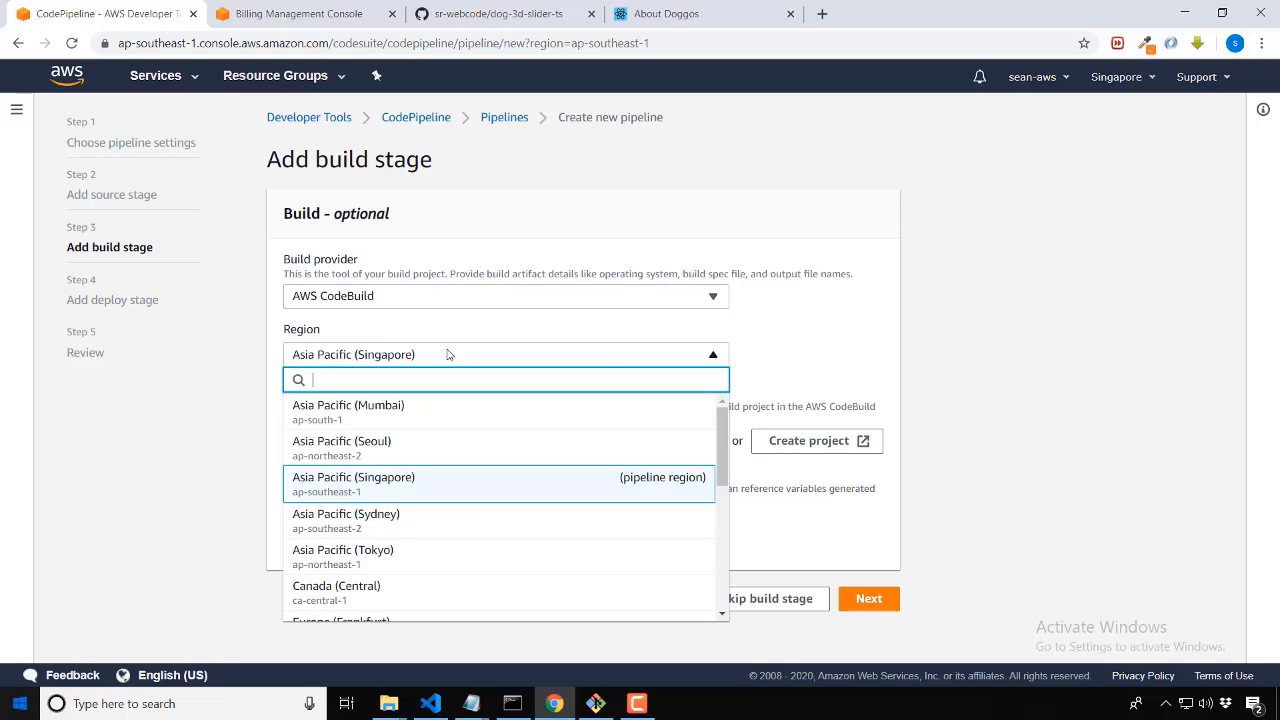
click(395, 484)
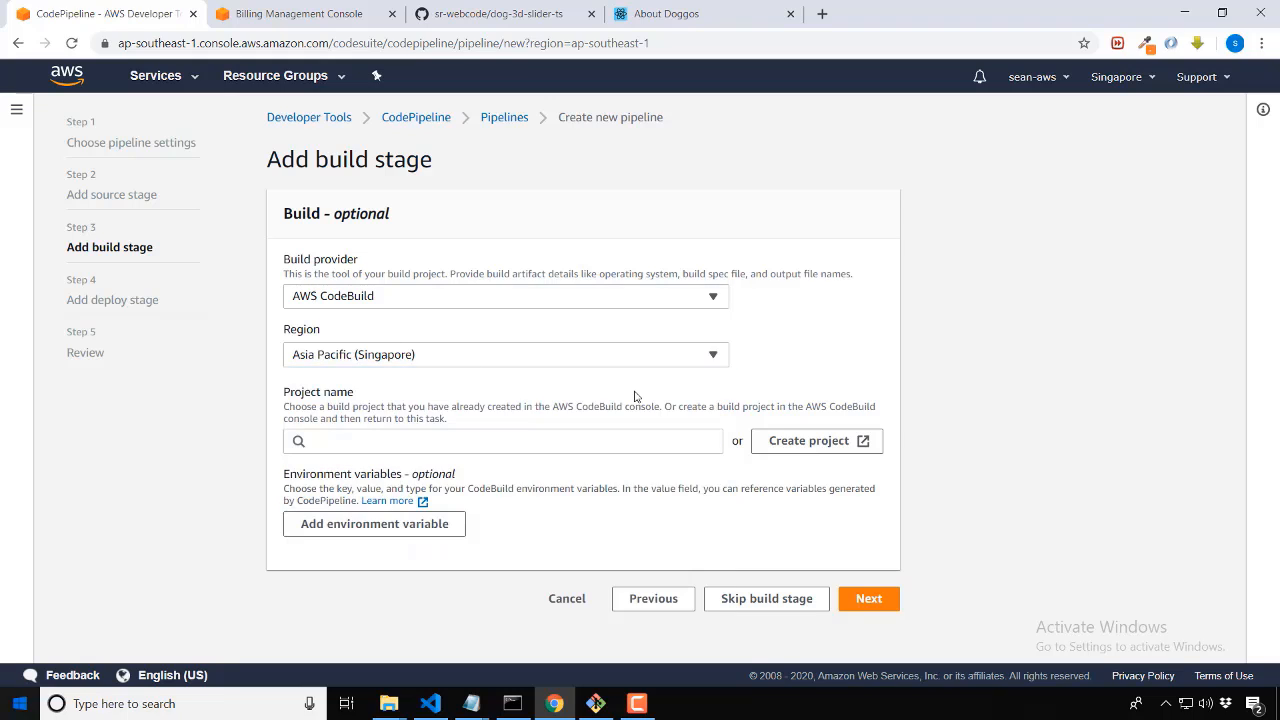
click(580, 444)
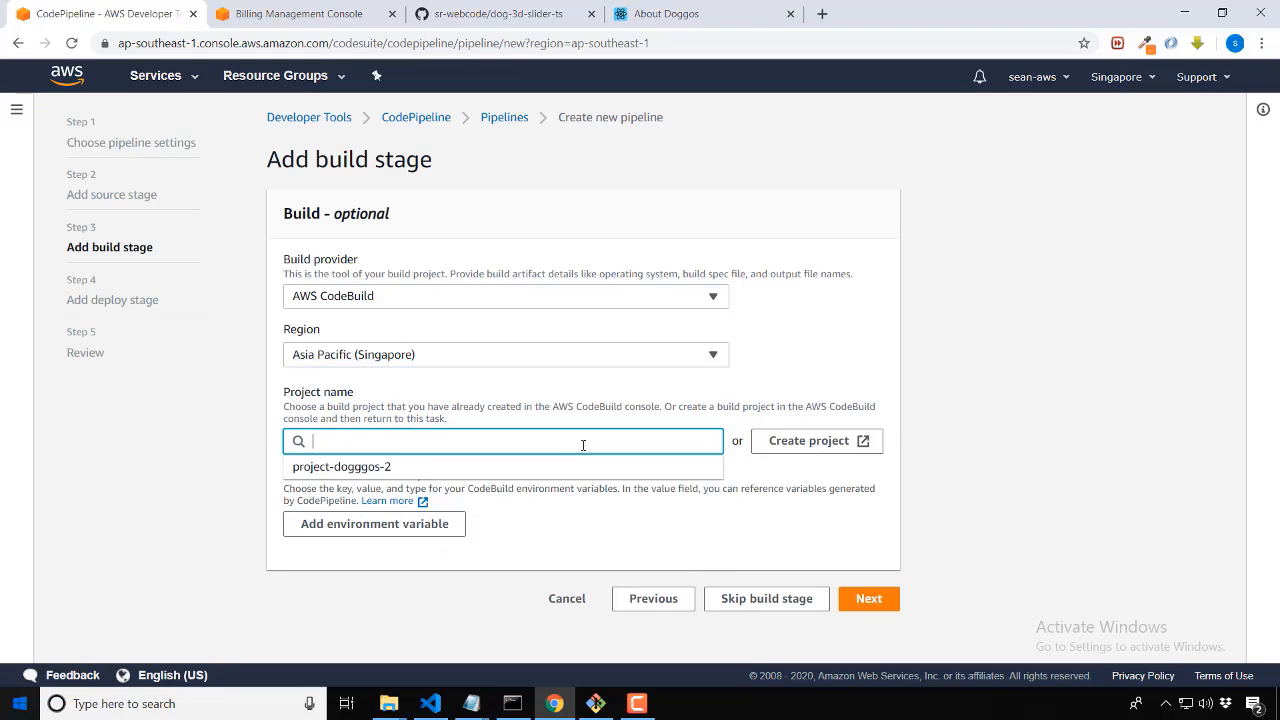
click(244, 418)
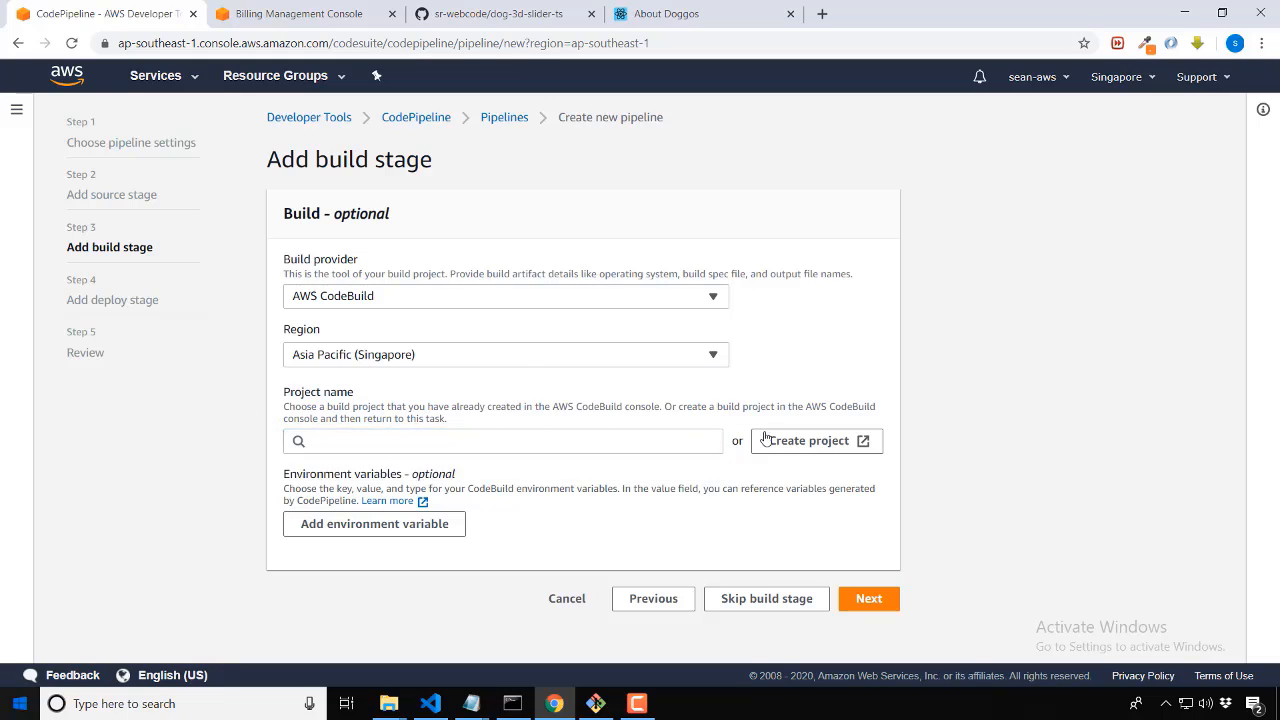
Start creating a new build project for the build stage and name it codebuild-project-doggos.
click(812, 441)
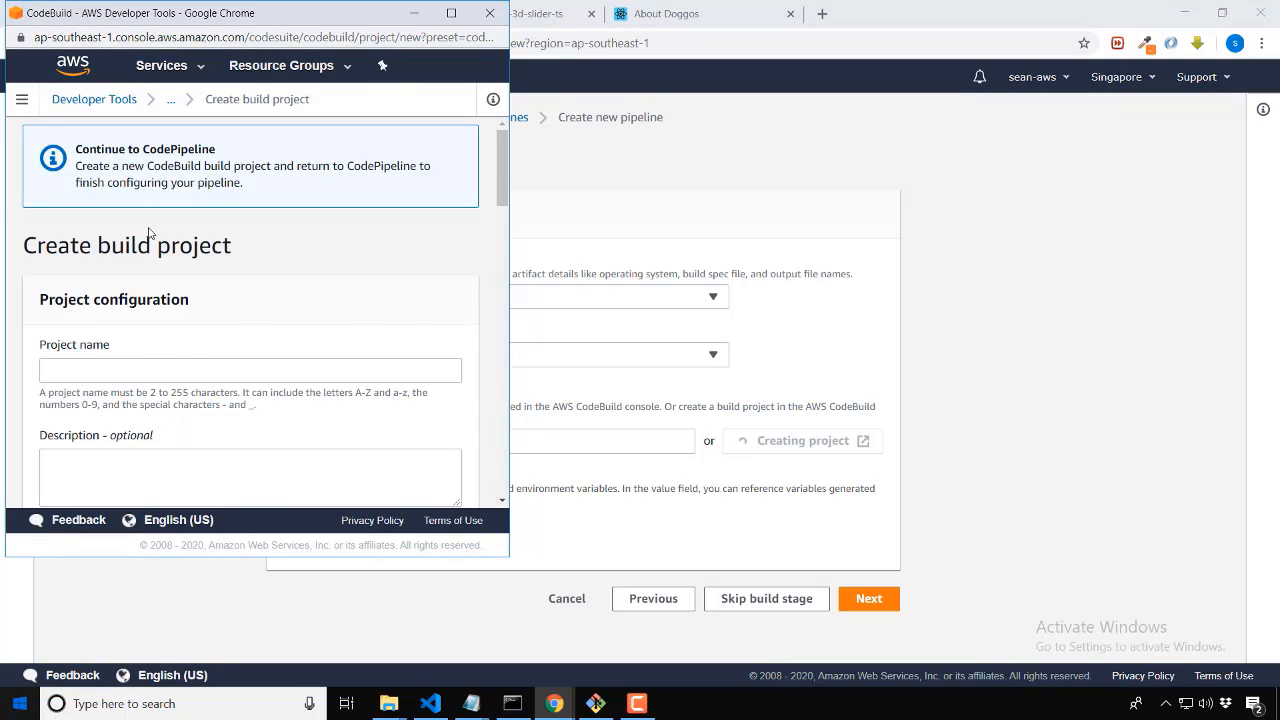
scroll(125, 295, down, 1)
click(82, 286)
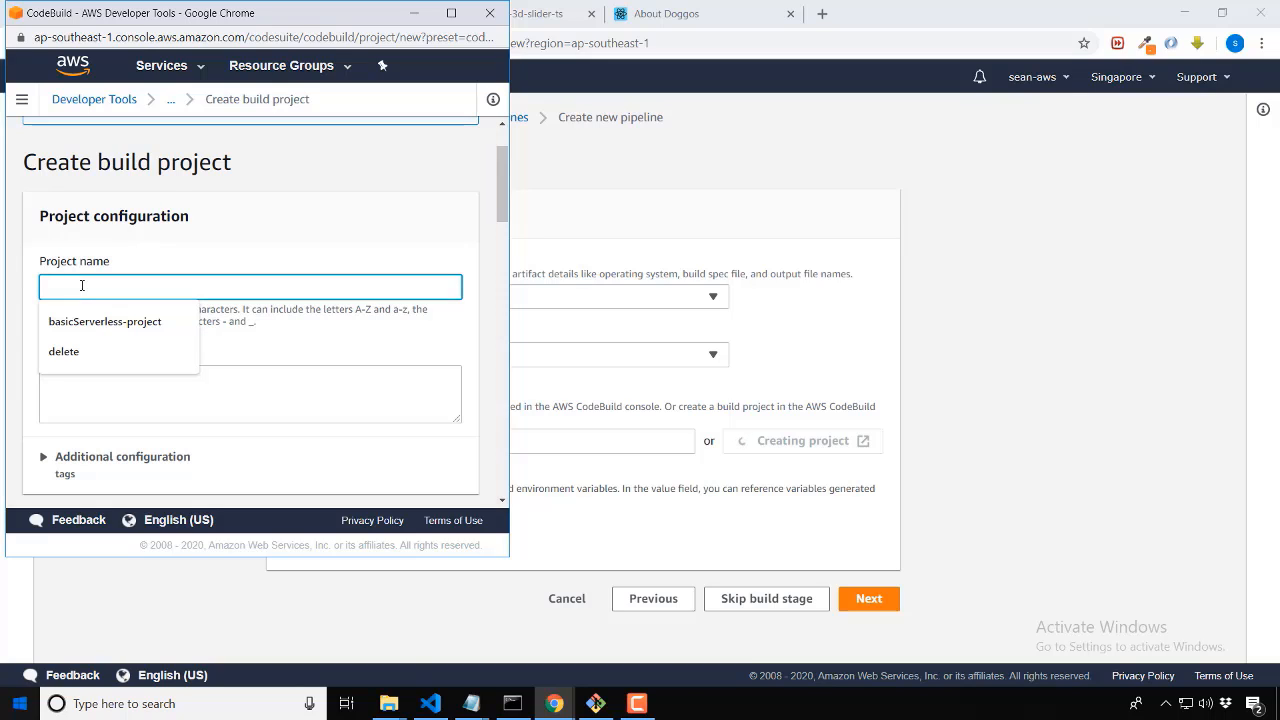
text(pr)
key(BackSpace)
key(BackSpace)
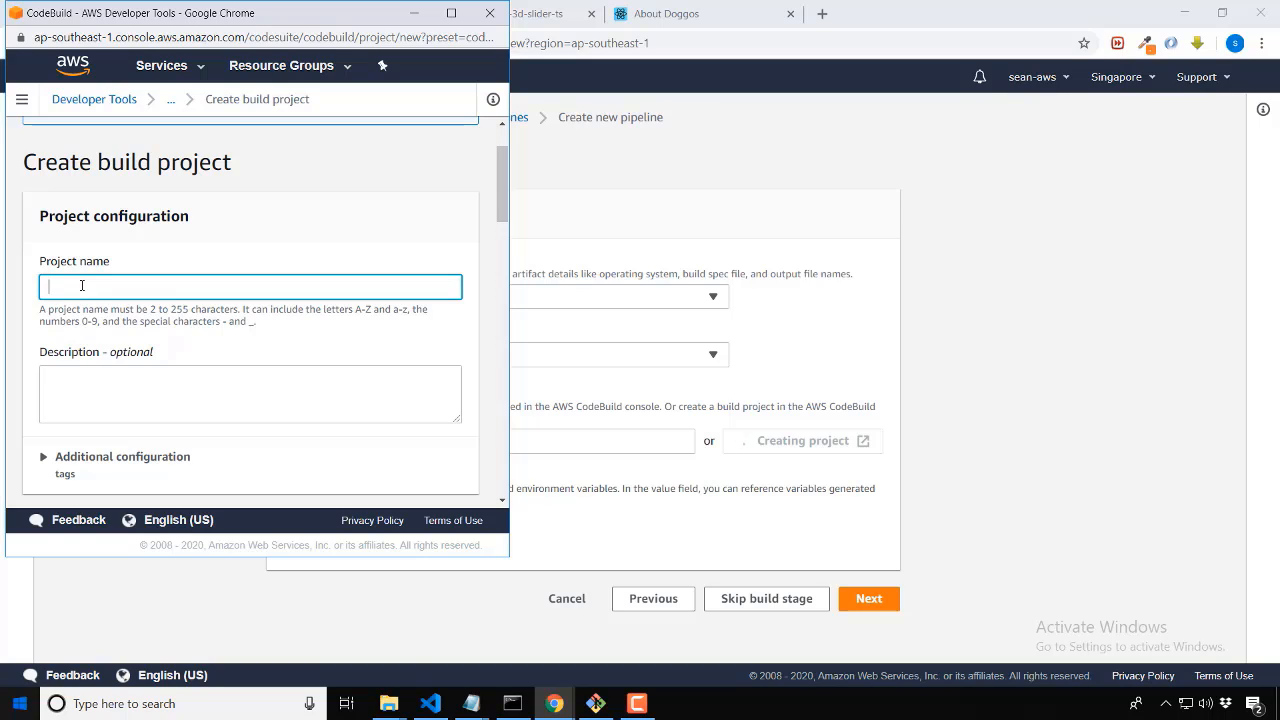
text(pr)
key(BackSpace)
key(BackSpace)
text(coede)
key(BackSpace)
key(BackSpace)
key(BackSpace)
text(deb)
key(BackSpace)
key(BackSpace)
key(BackSpace)
text(odebuild-project-doggos)
key(Tab)
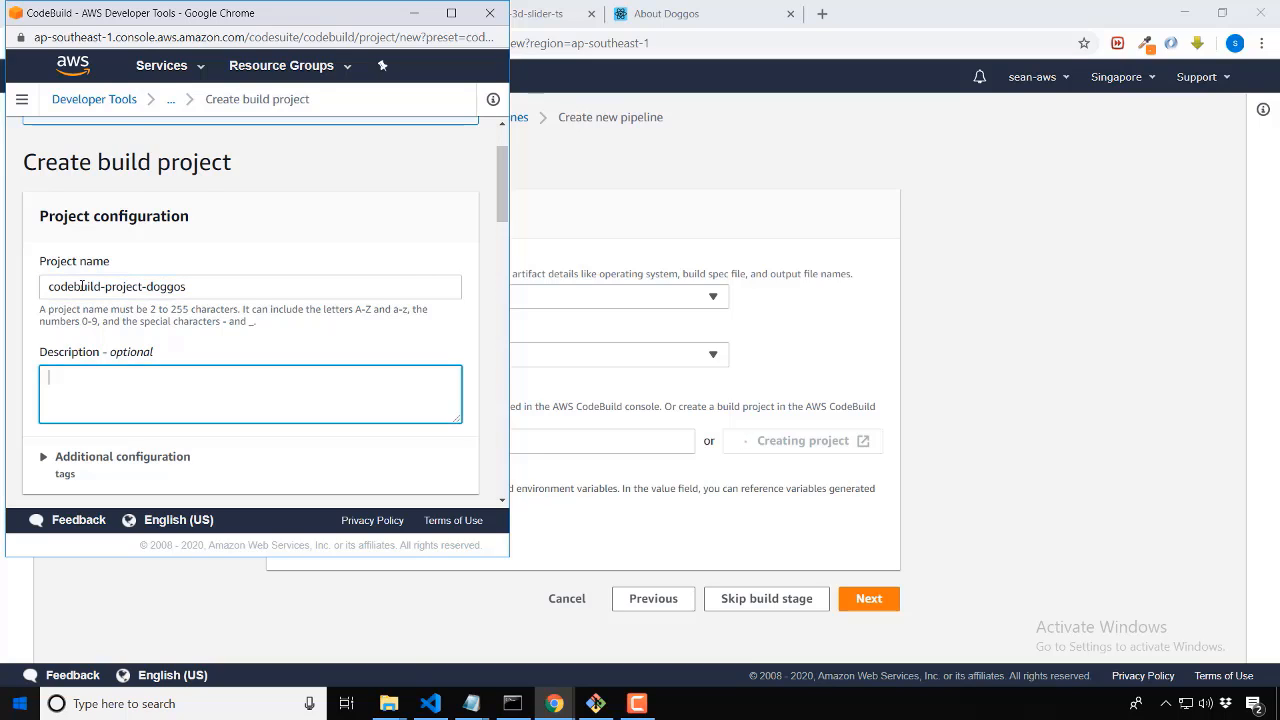
Enlarge the build project window and check the optional tag settings in the project configuration.
click(451, 14)
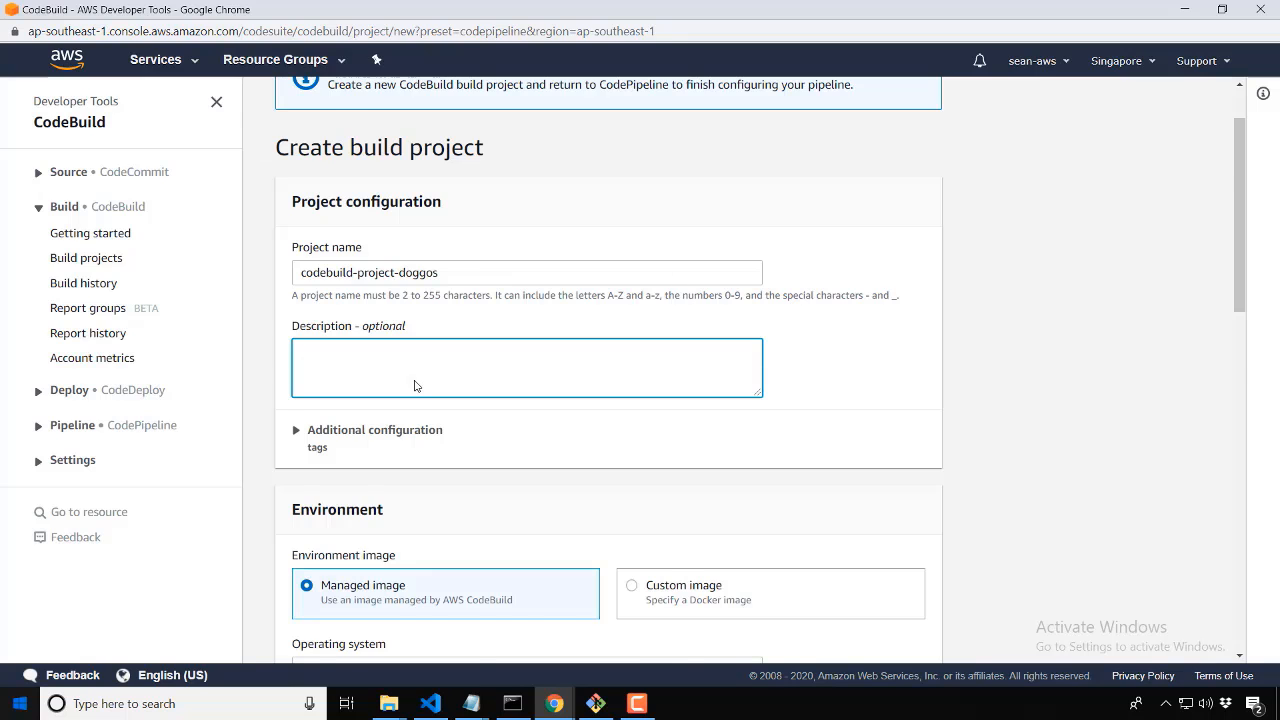
scroll(410, 370, down, 2)
click(392, 272)
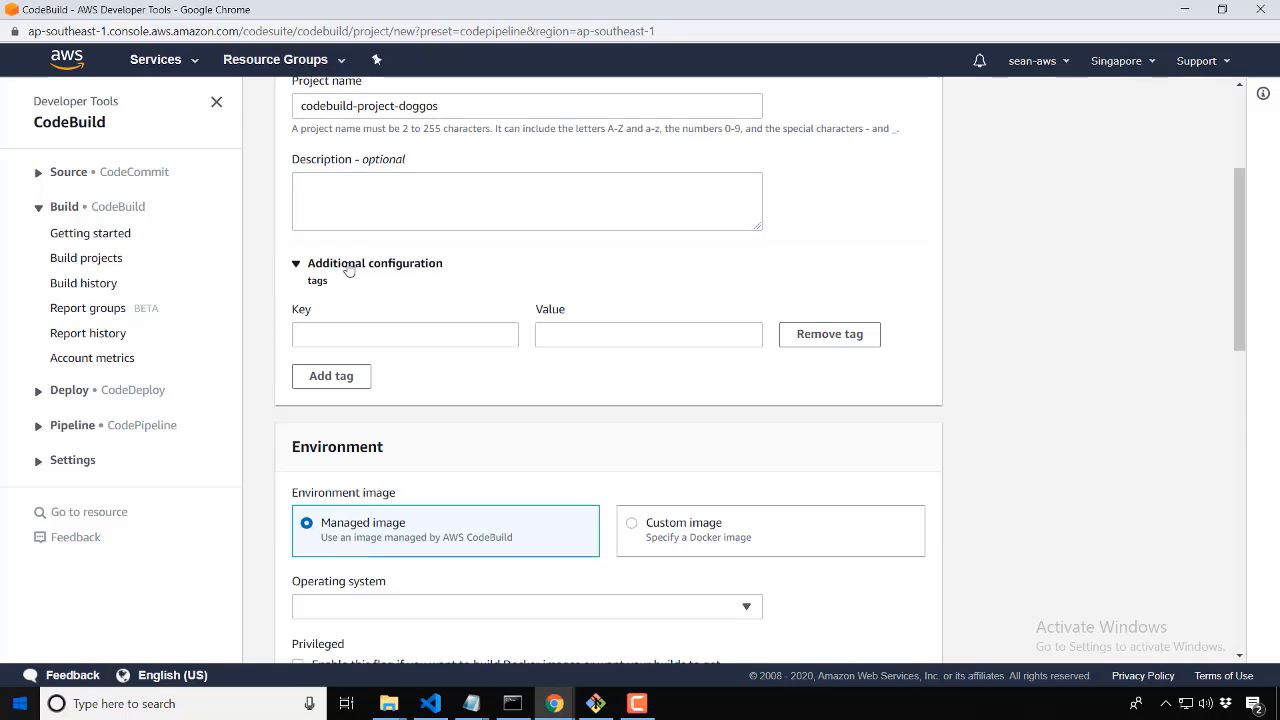
click(350, 268)
scroll(572, 379, down, 2)
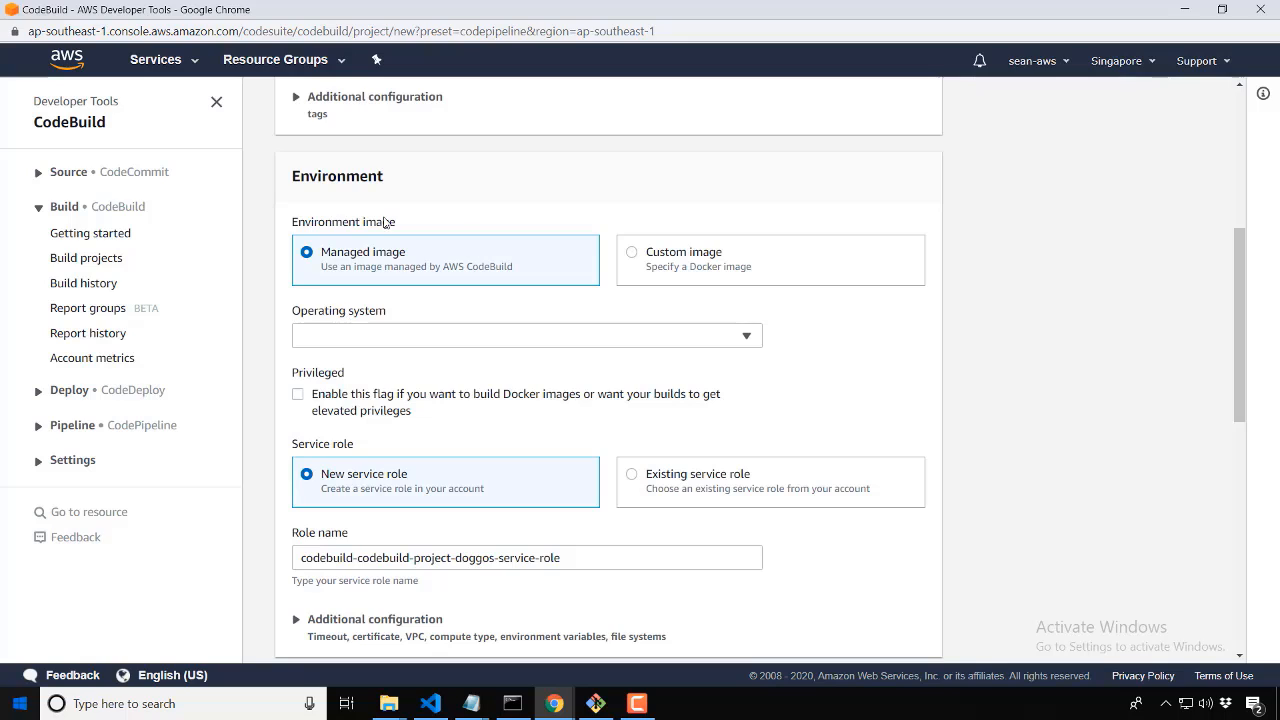
Configure the managed environment image with Ubuntu as operating system, the Standard runtime and the aws/codebuild/standard:1.0 image.
drag(383, 180, 285, 189)
click(352, 214)
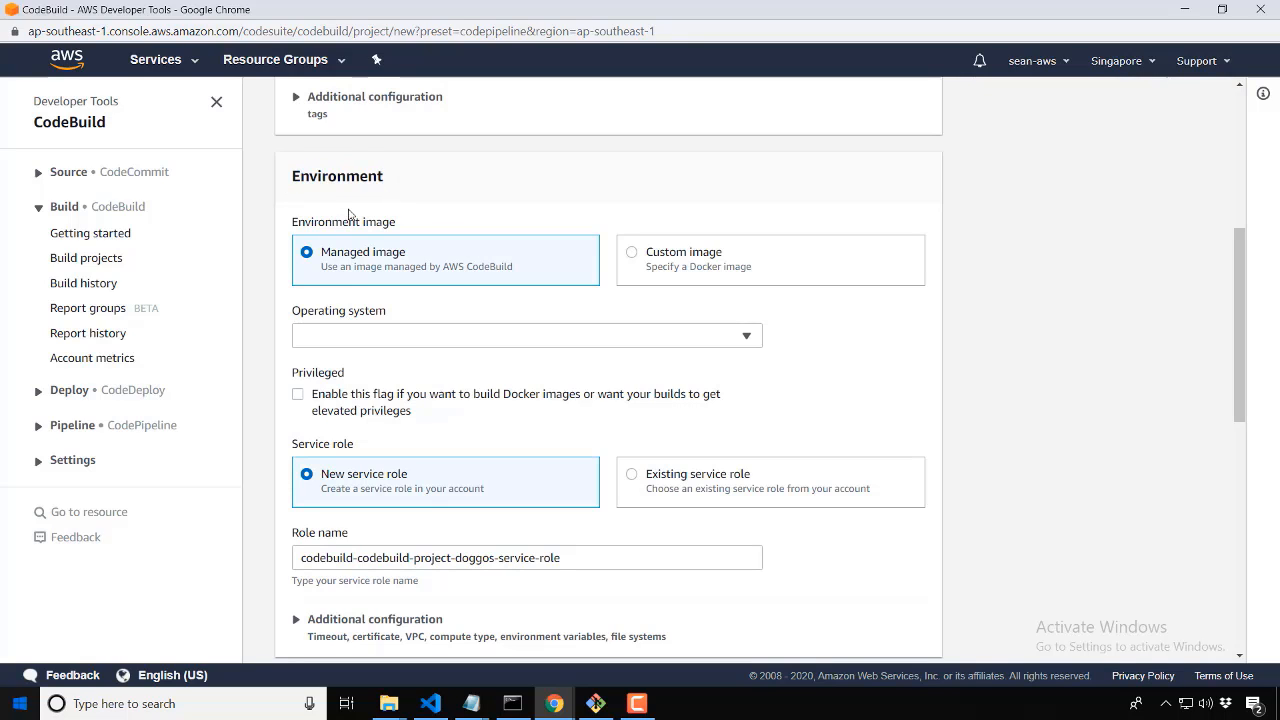
click(408, 338)
click(357, 386)
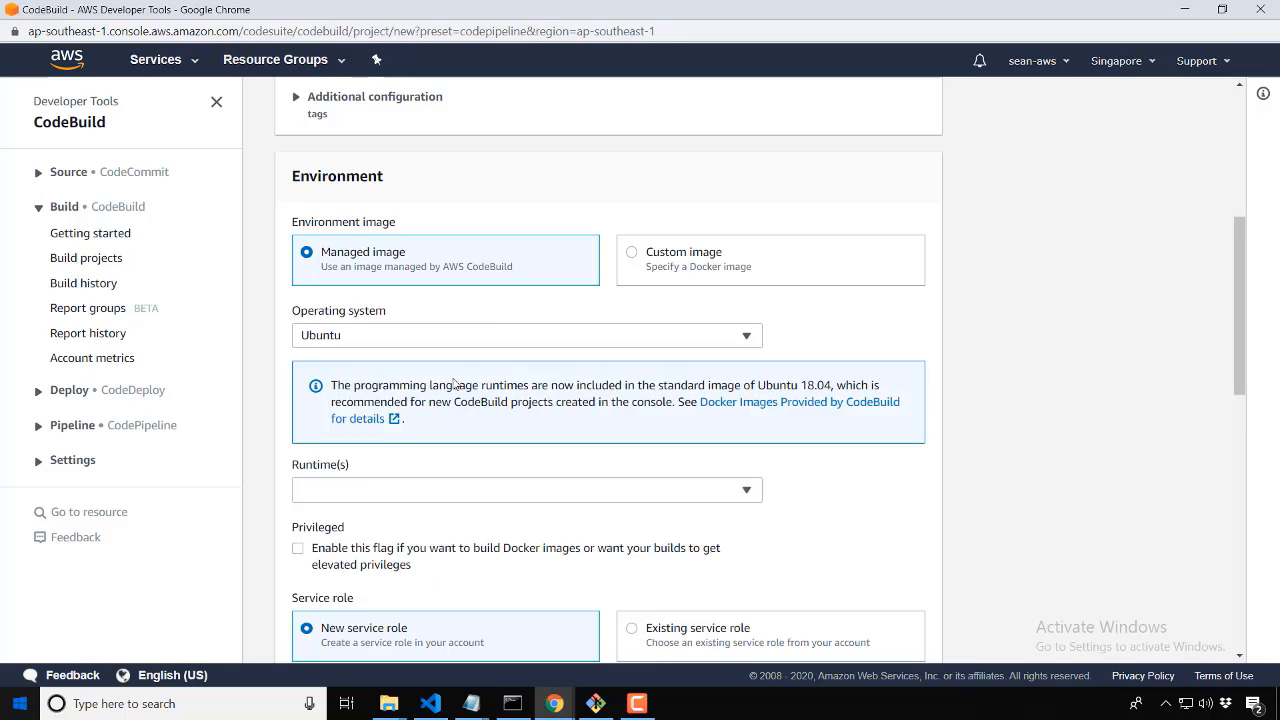
scroll(340, 375, down, 2)
click(375, 324)
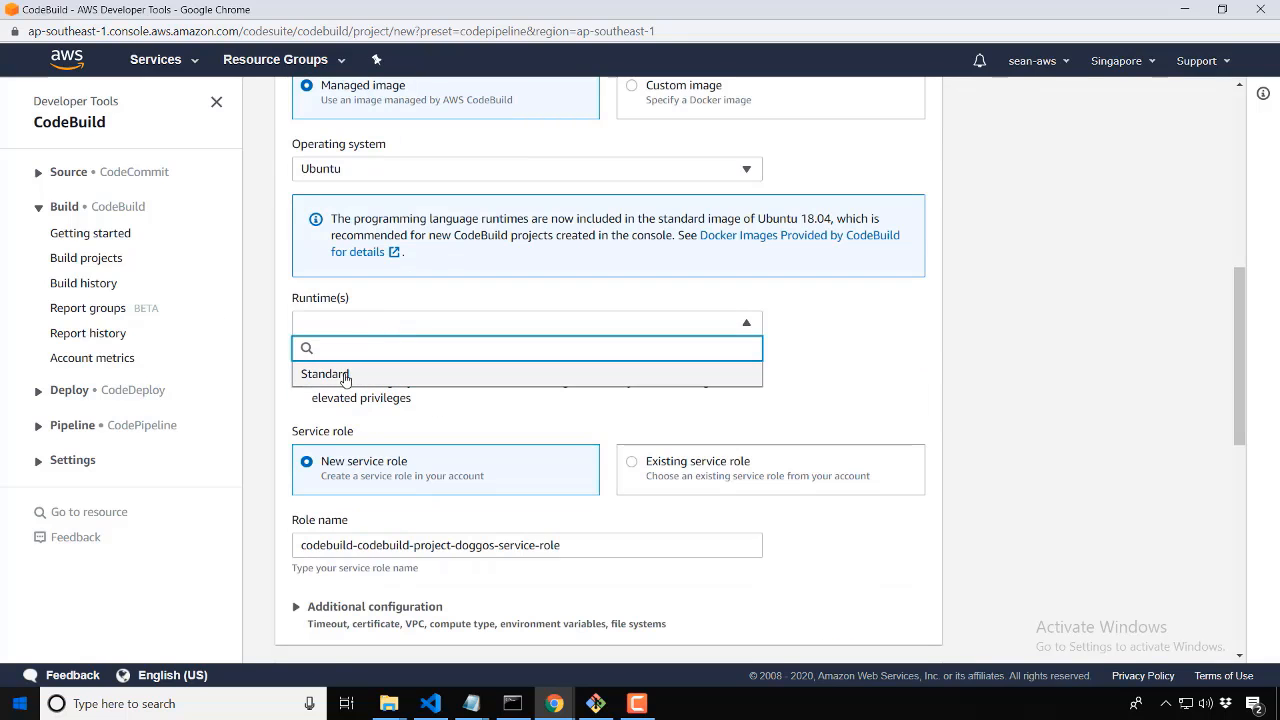
click(346, 373)
click(480, 381)
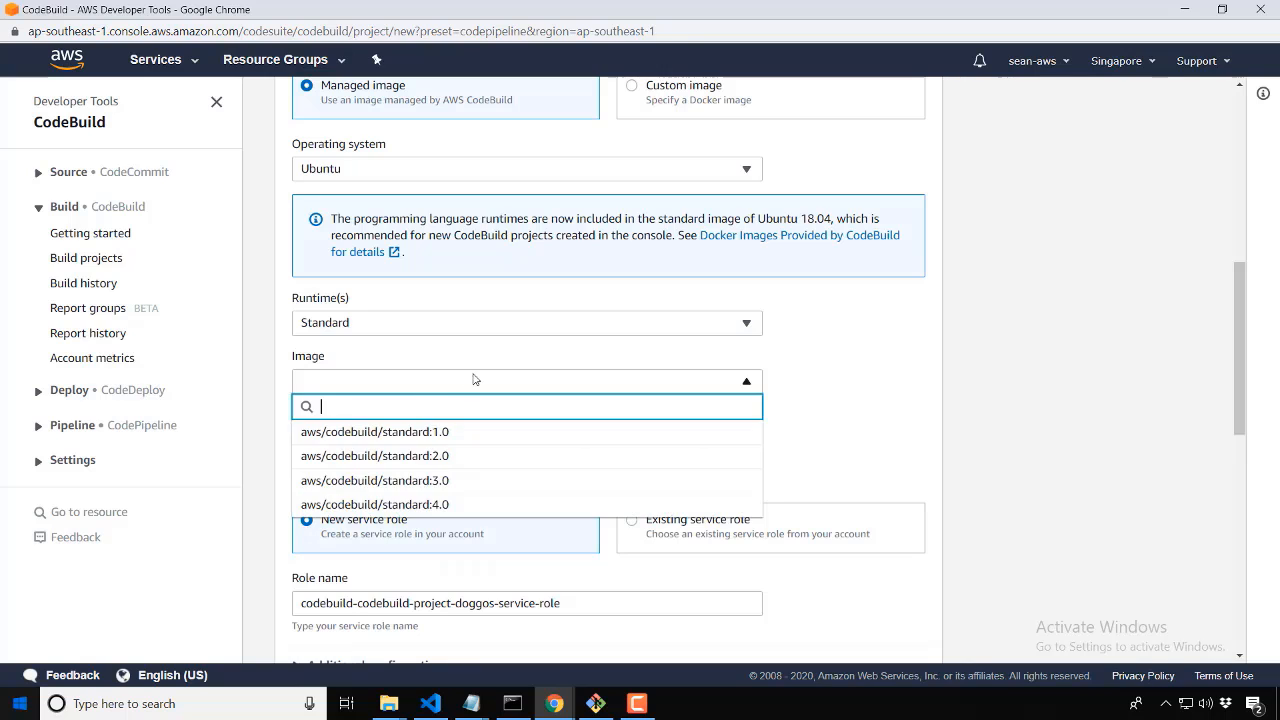
click(437, 434)
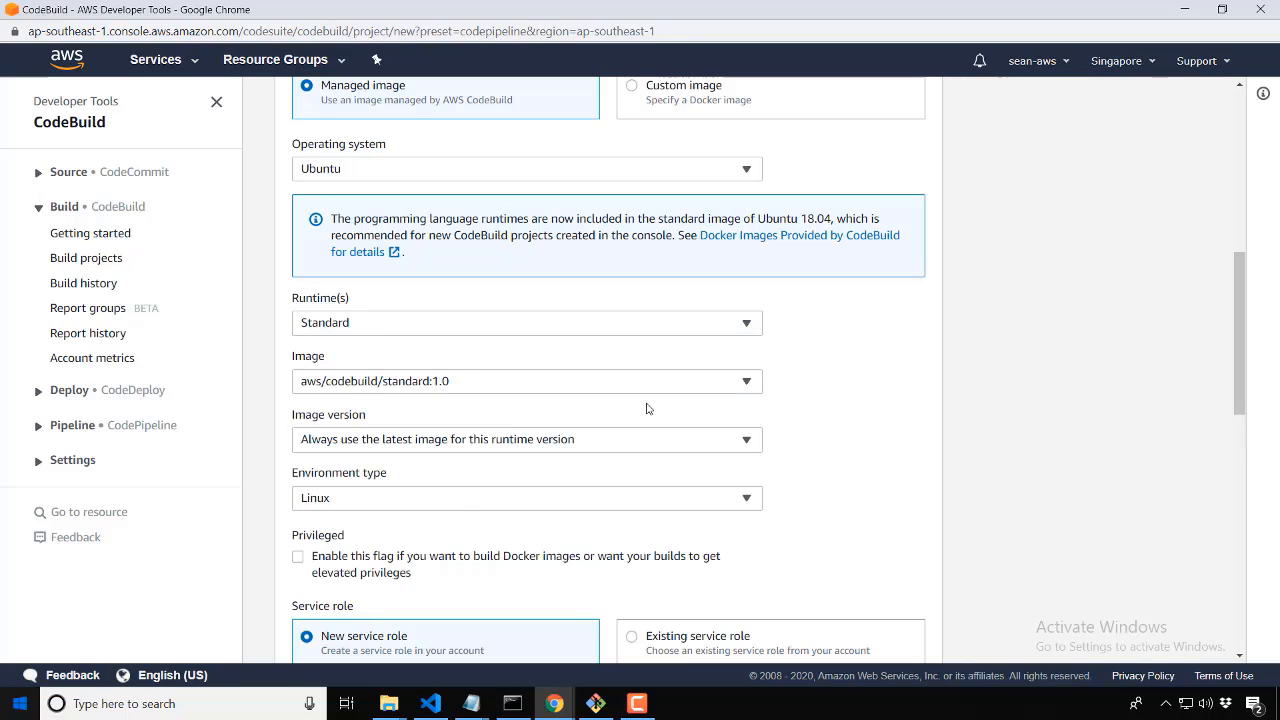
Review the image version, environment type, service role and buildspec settings of the build project.
scroll(700, 373, down, 2)
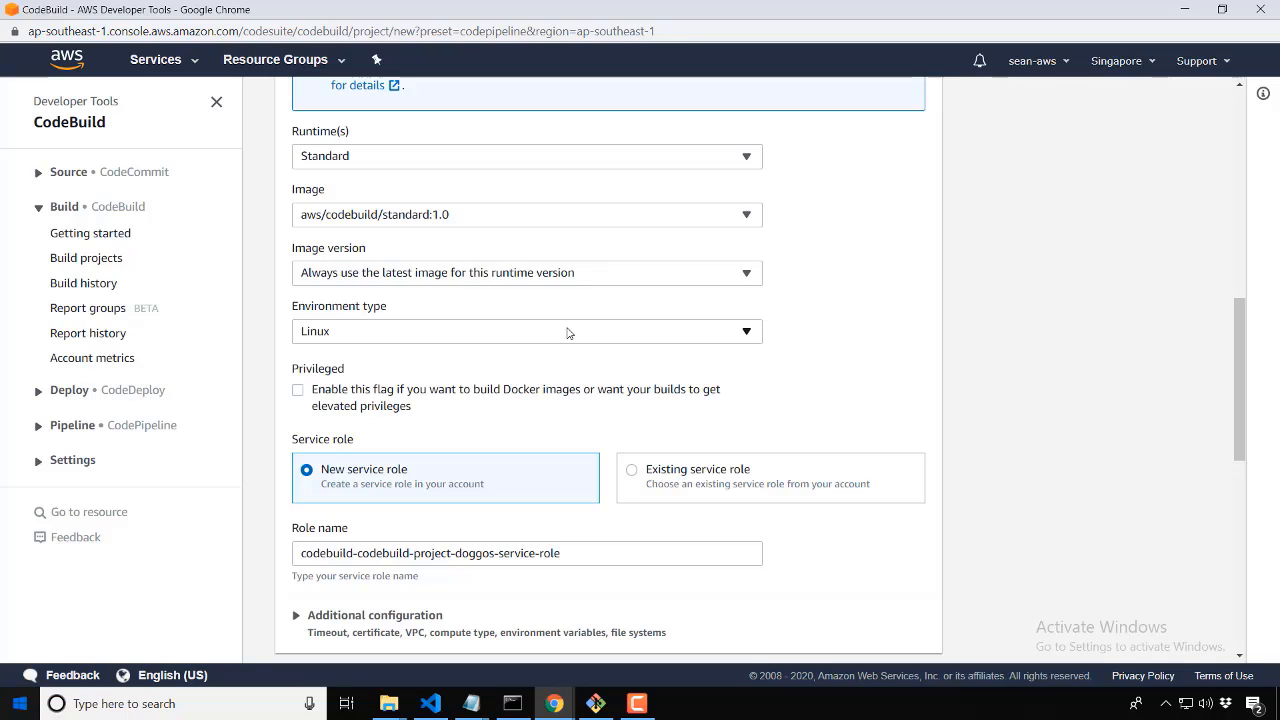
scroll(509, 373, up, 2)
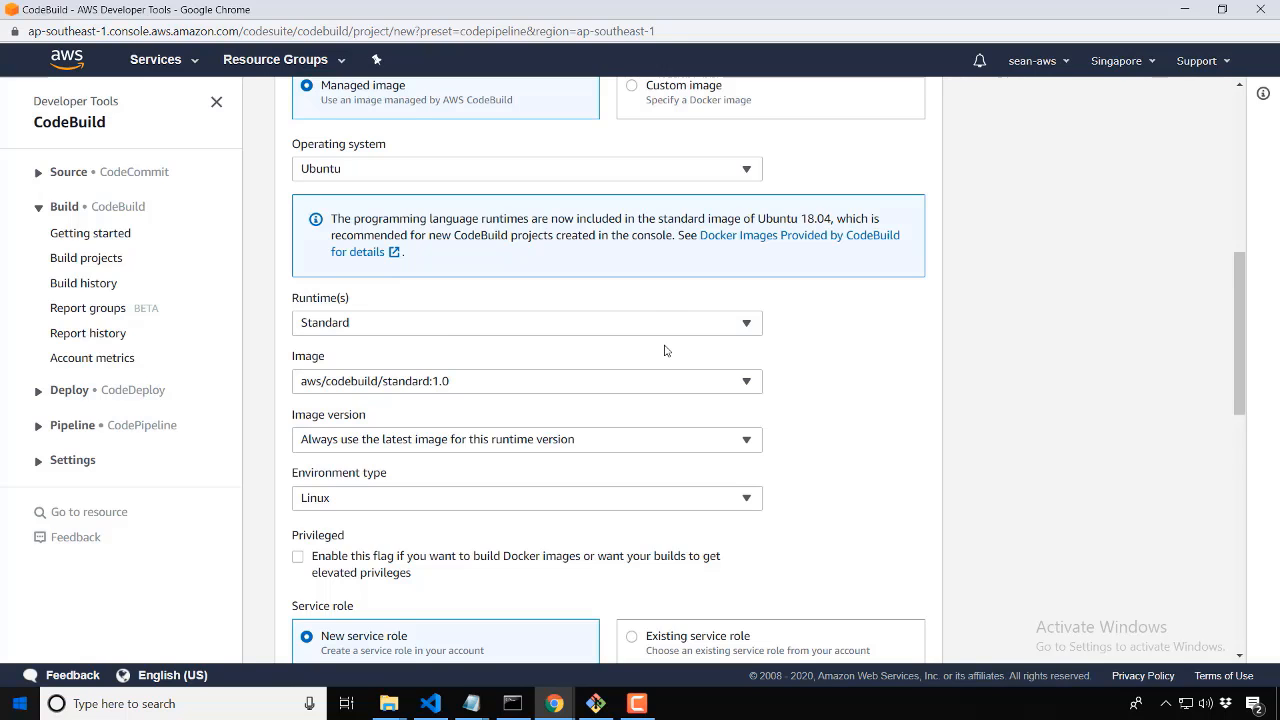
scroll(565, 425, down, 4)
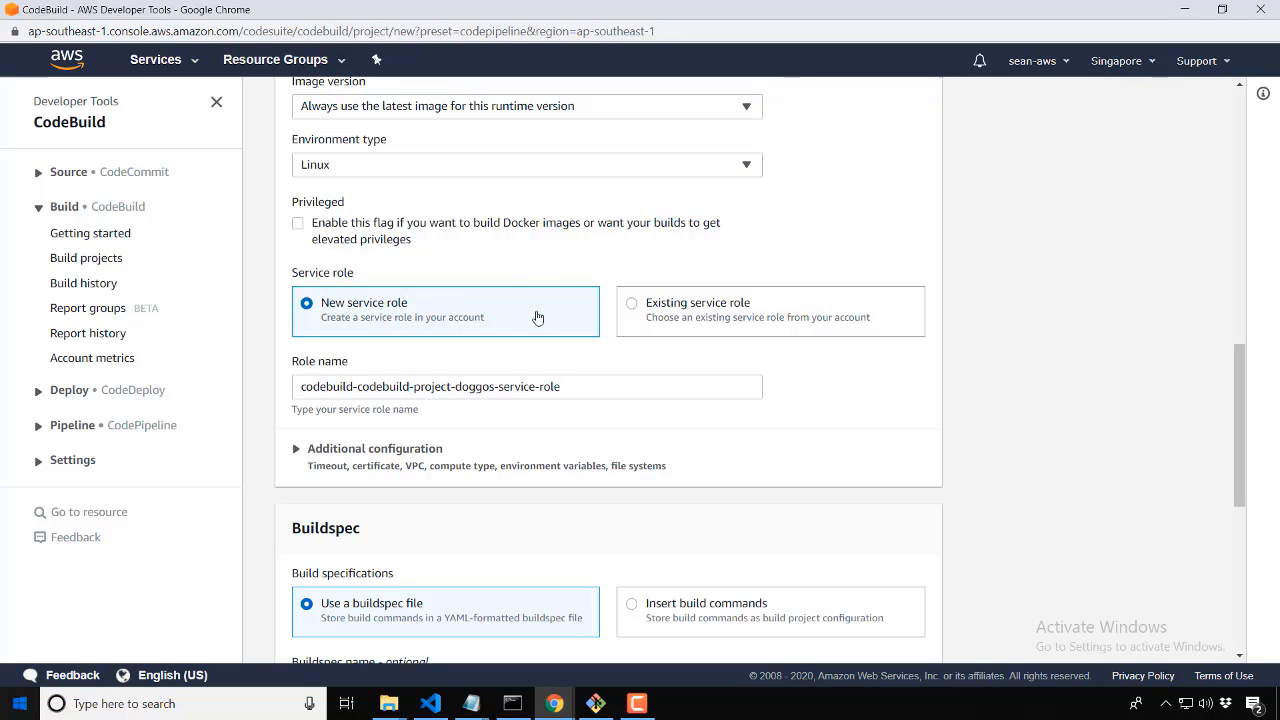
scroll(604, 203, down, 2)
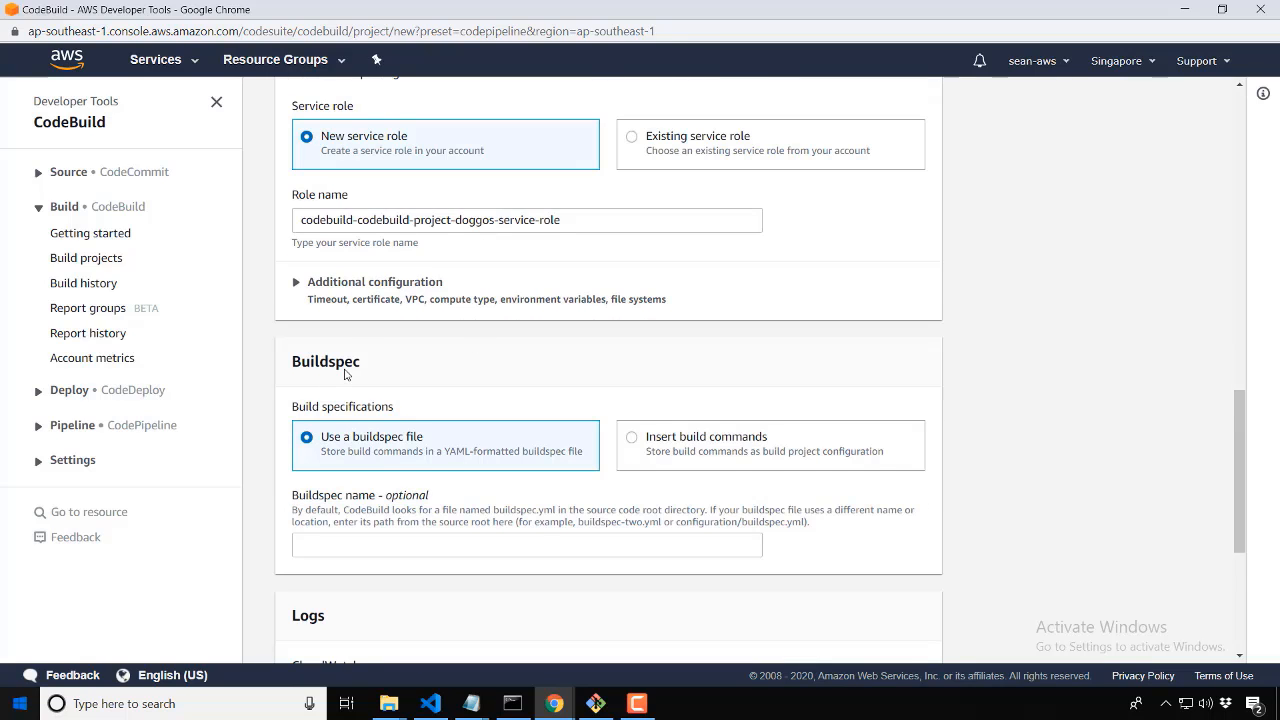
scroll(345, 373, down, 1)
drag(364, 280, 291, 278)
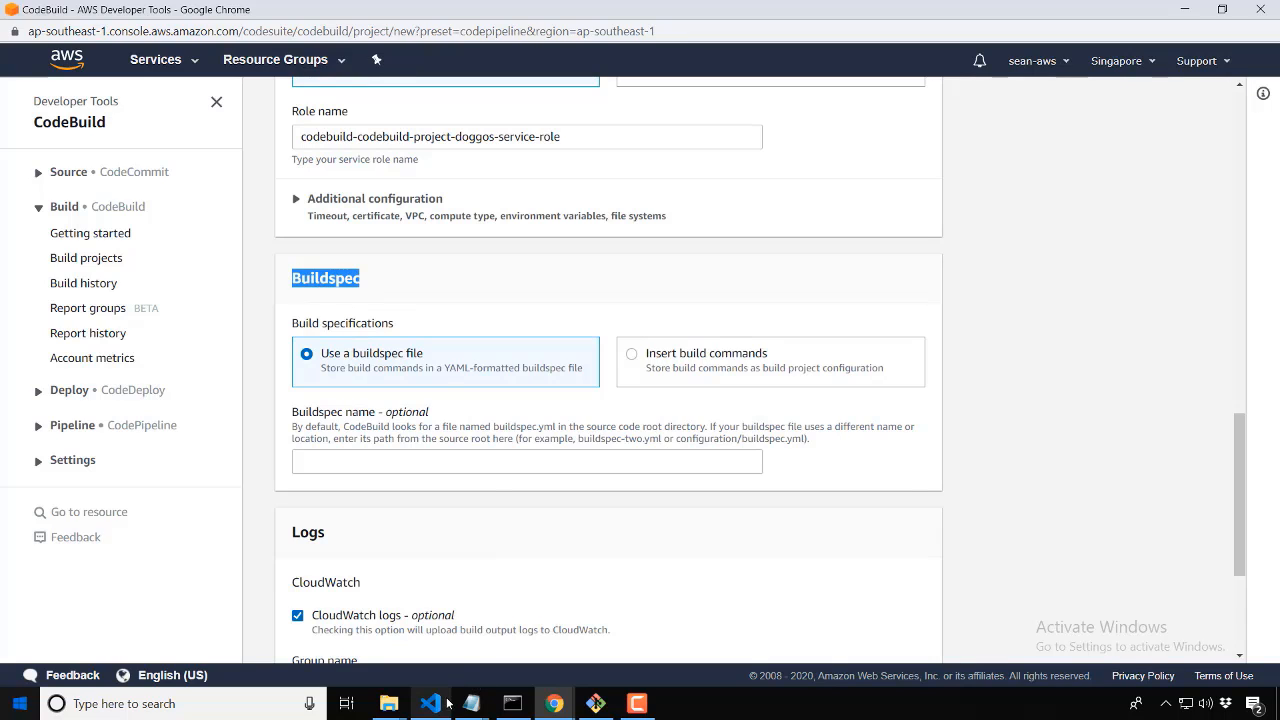
Switch to Visual Studio Code and examine the install, build, post_build and artifacts sections of buildspec.yml.
mouse_move(438, 712)
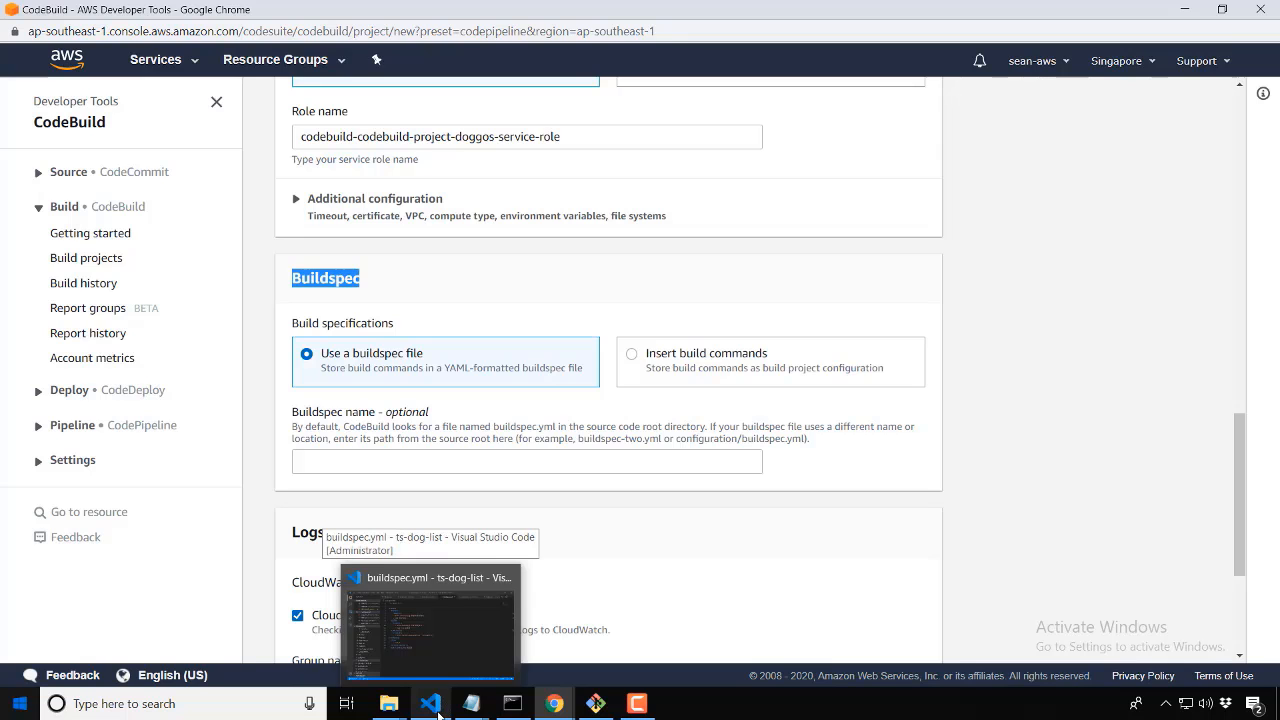
click(428, 625)
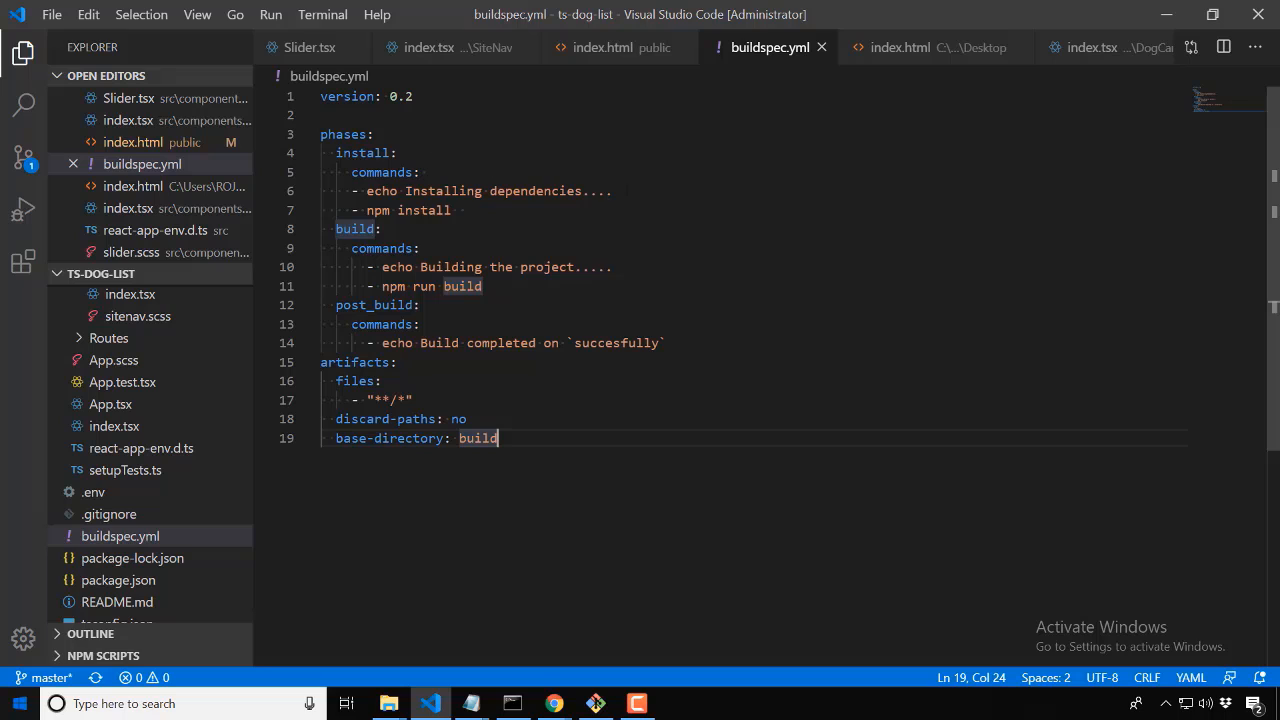
drag(613, 191, 405, 191)
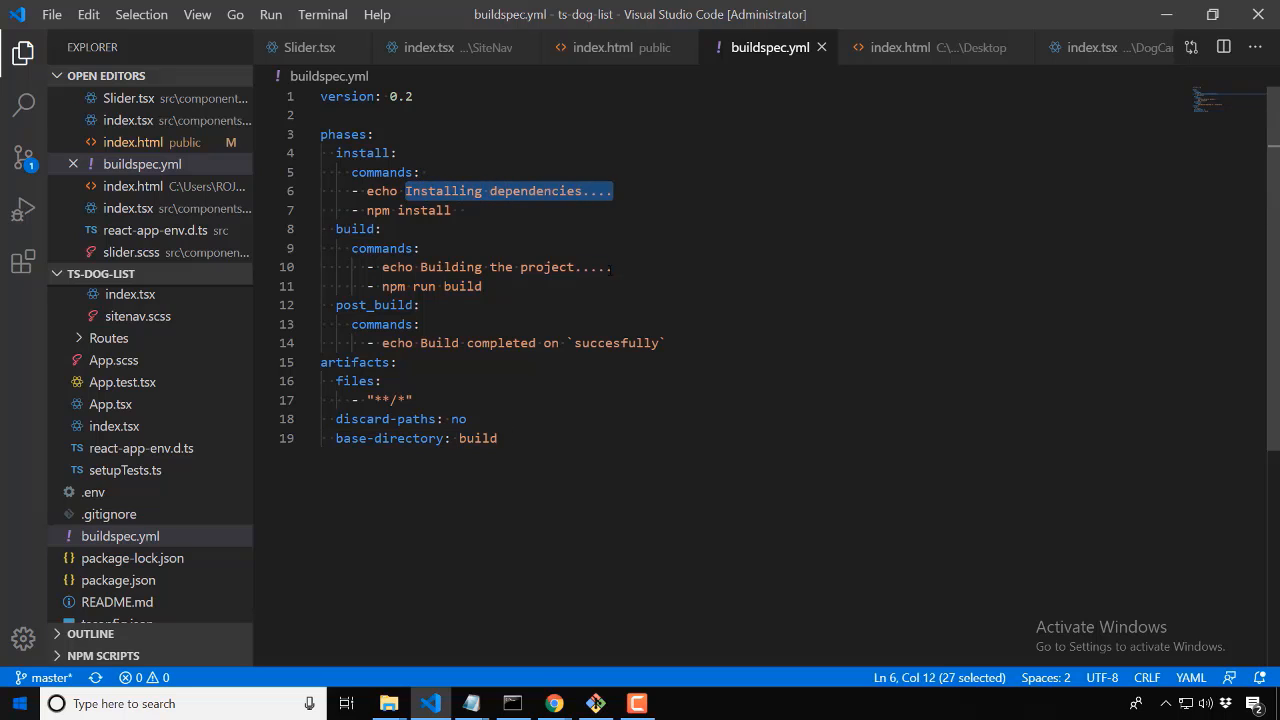
drag(488, 287, 405, 287)
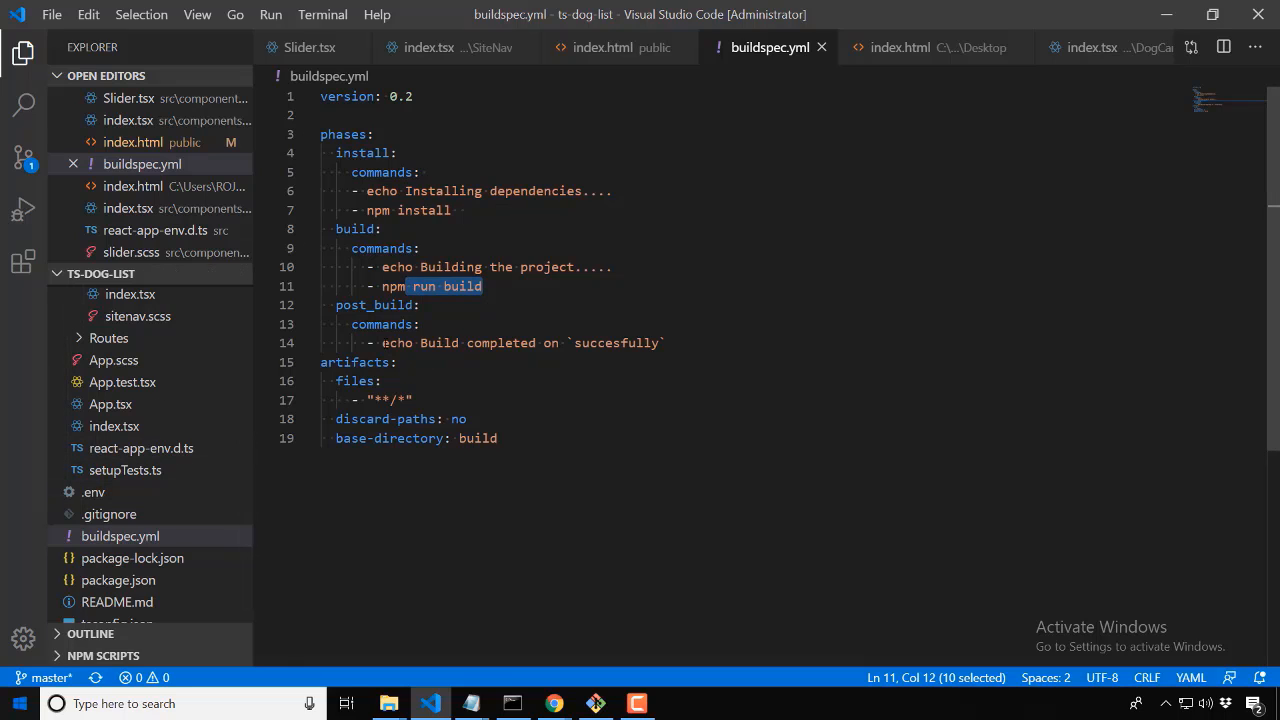
drag(382, 343, 551, 343)
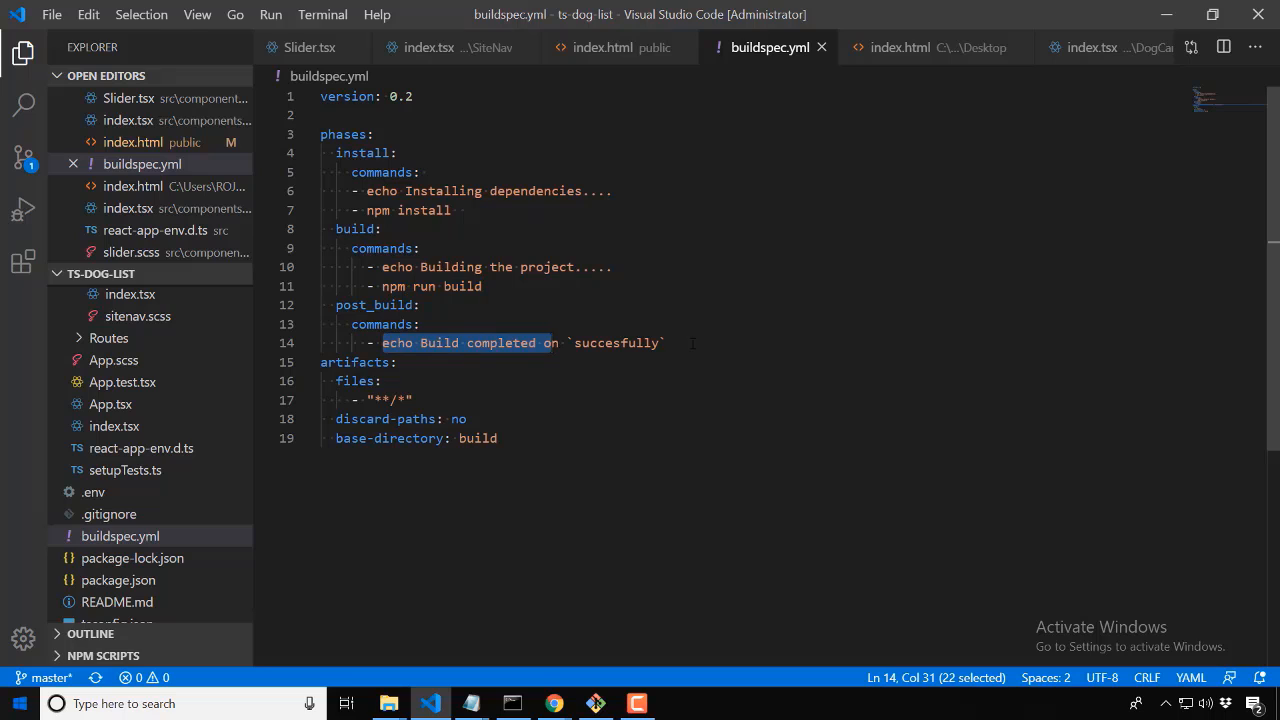
click(692, 343)
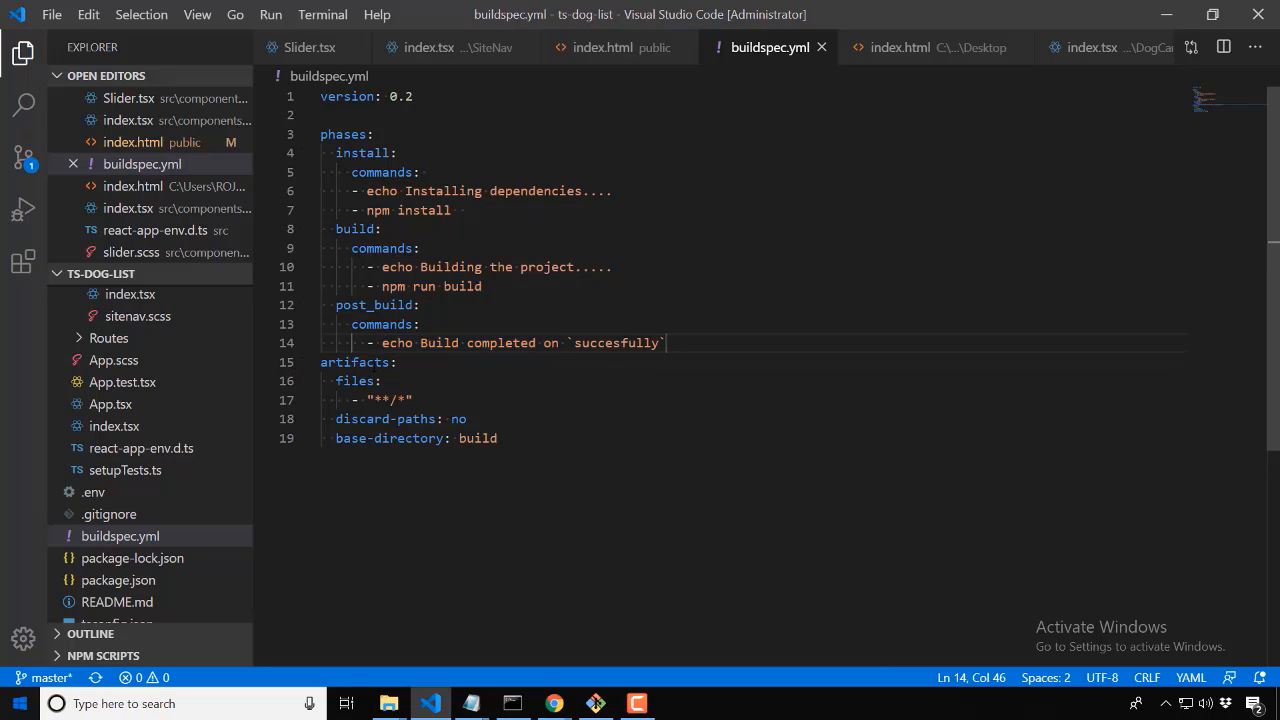
click(352, 362)
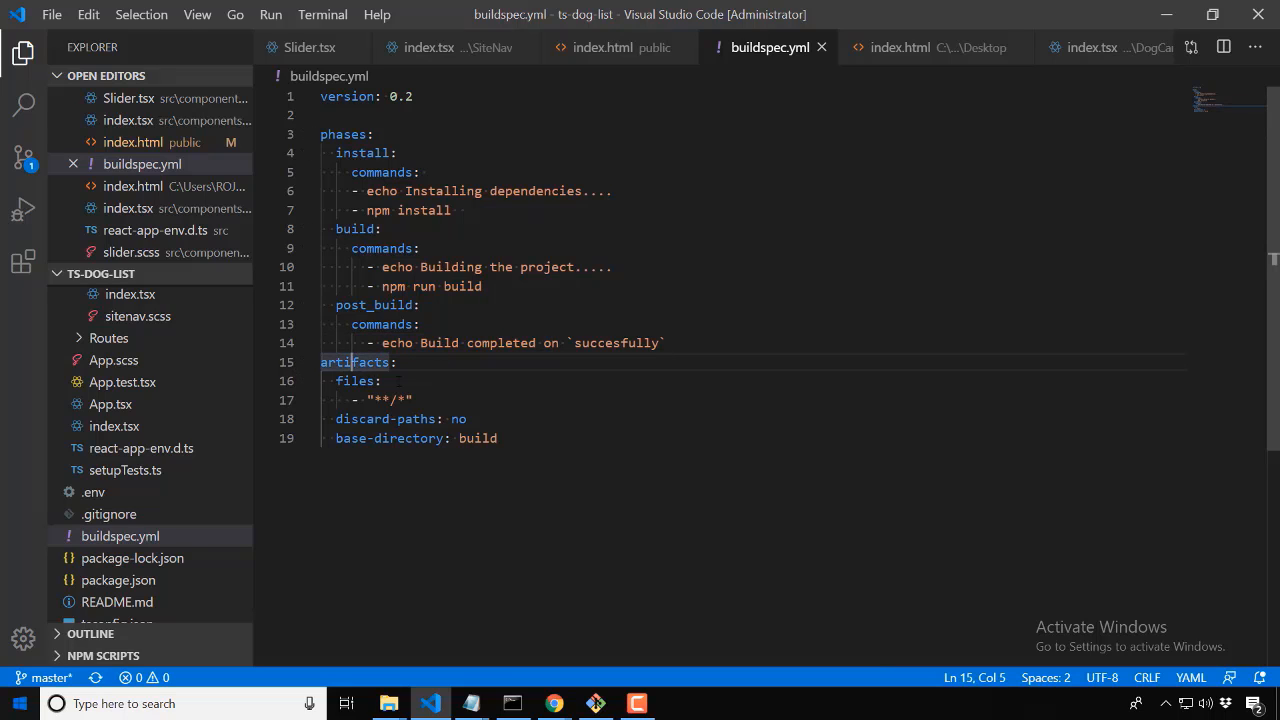
click(467, 438)
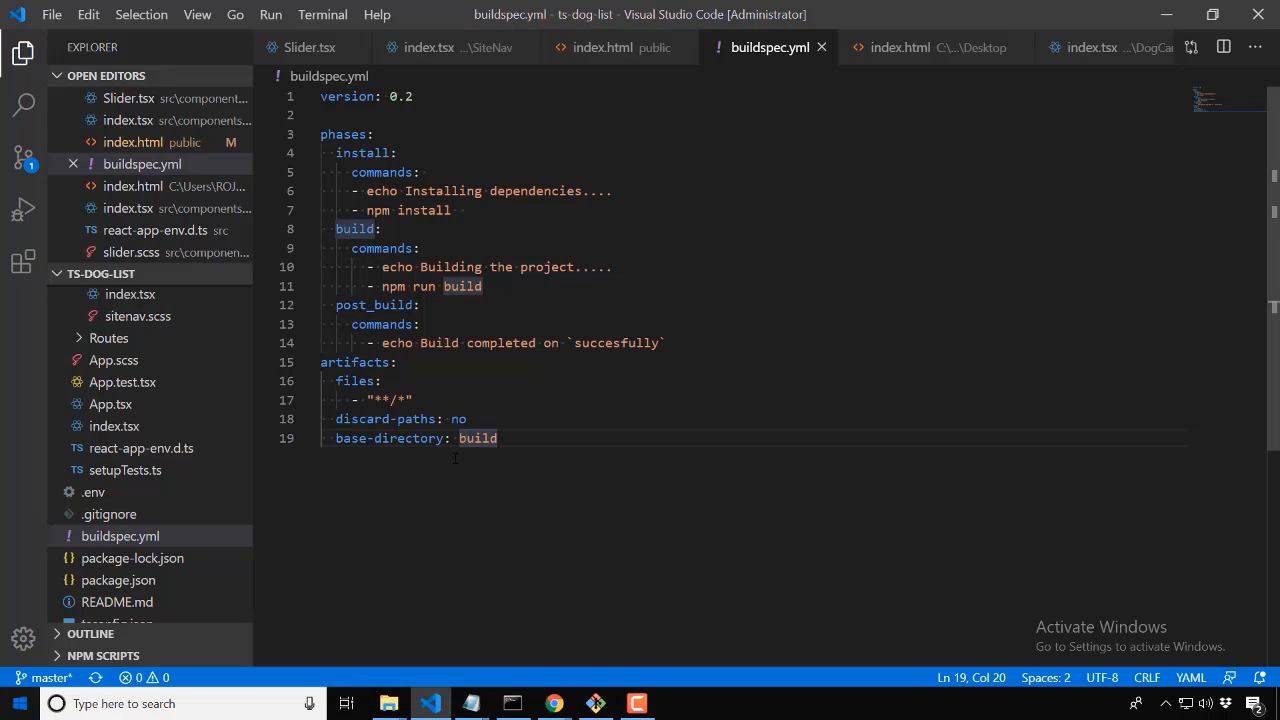
Return to the CodeBuild window in Chrome and create the build project with the default buildspec file and CloudWatch logs, continuing to CodePipeline.
mouse_move(553, 703)
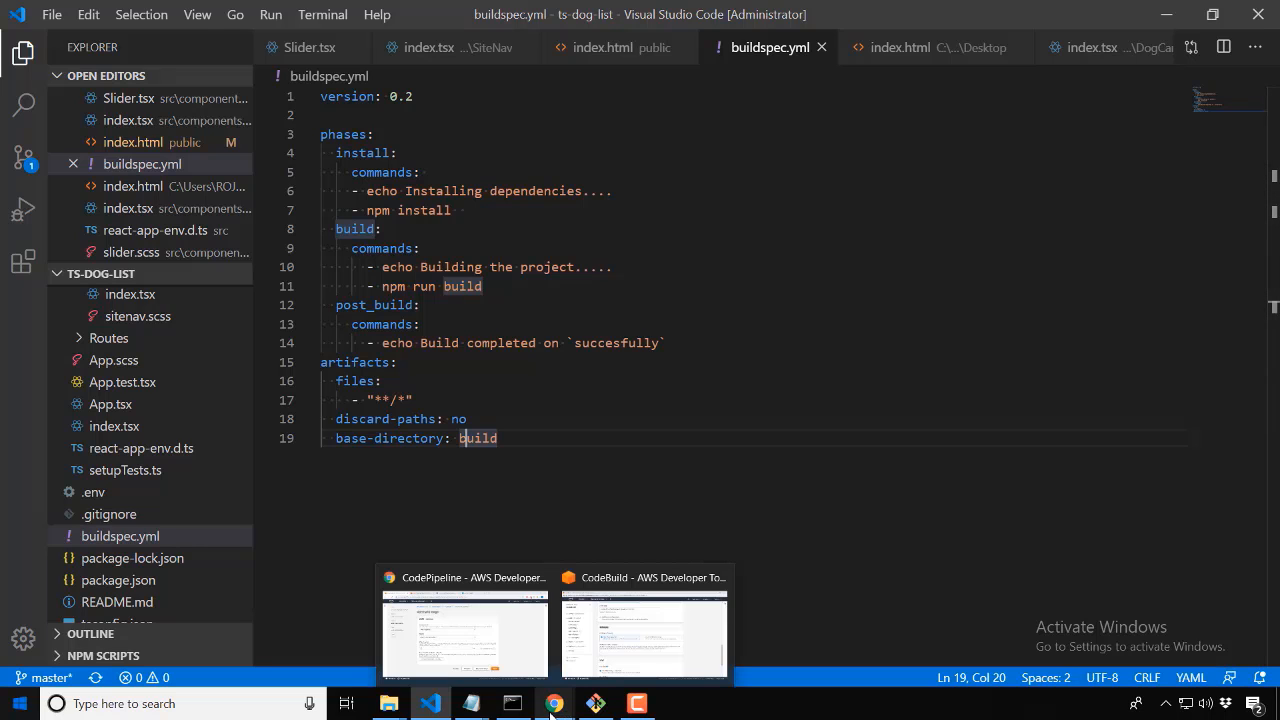
click(467, 636)
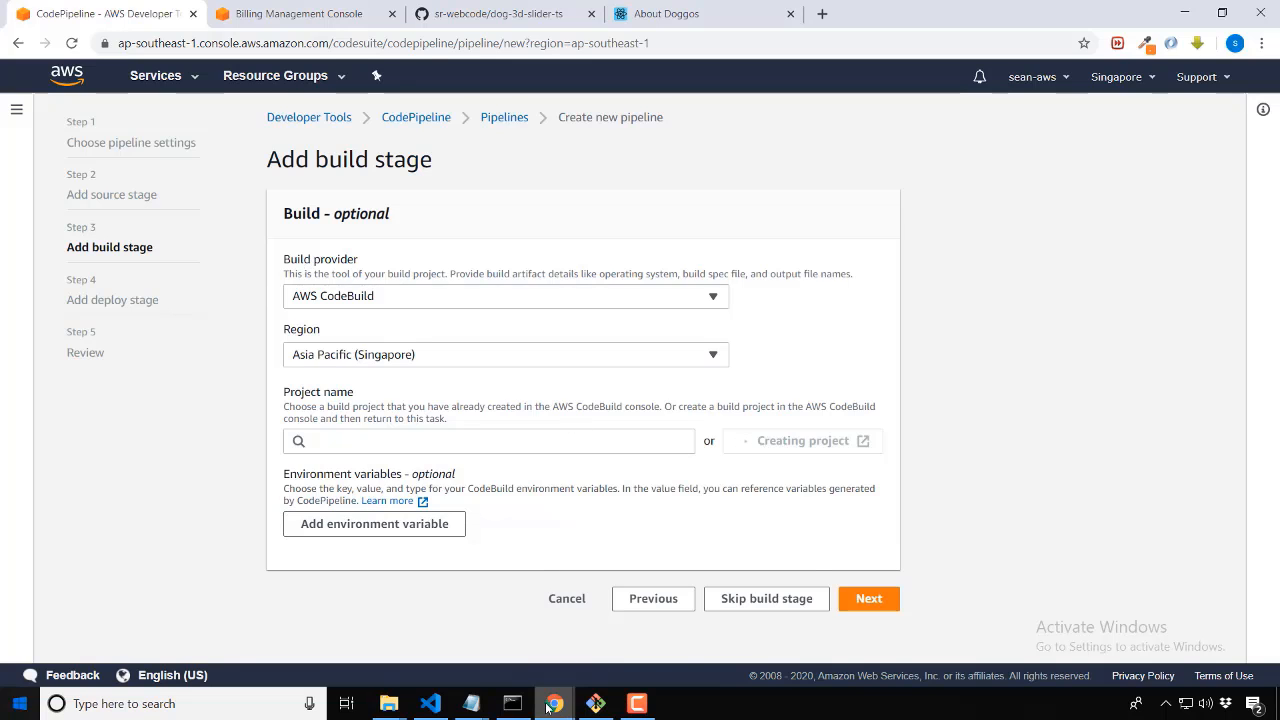
mouse_move(553, 703)
click(648, 650)
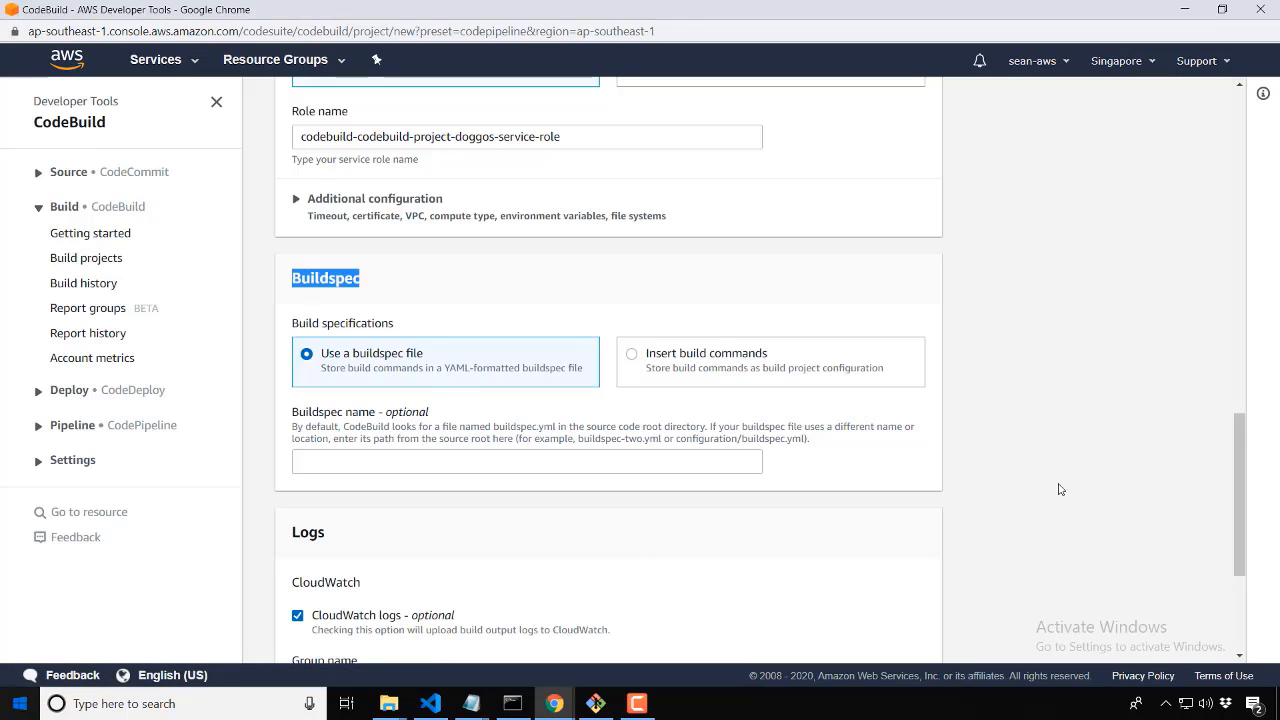
scroll(1000, 450, down, 2)
scroll(366, 325, down, 1)
scroll(430, 278, up, 1)
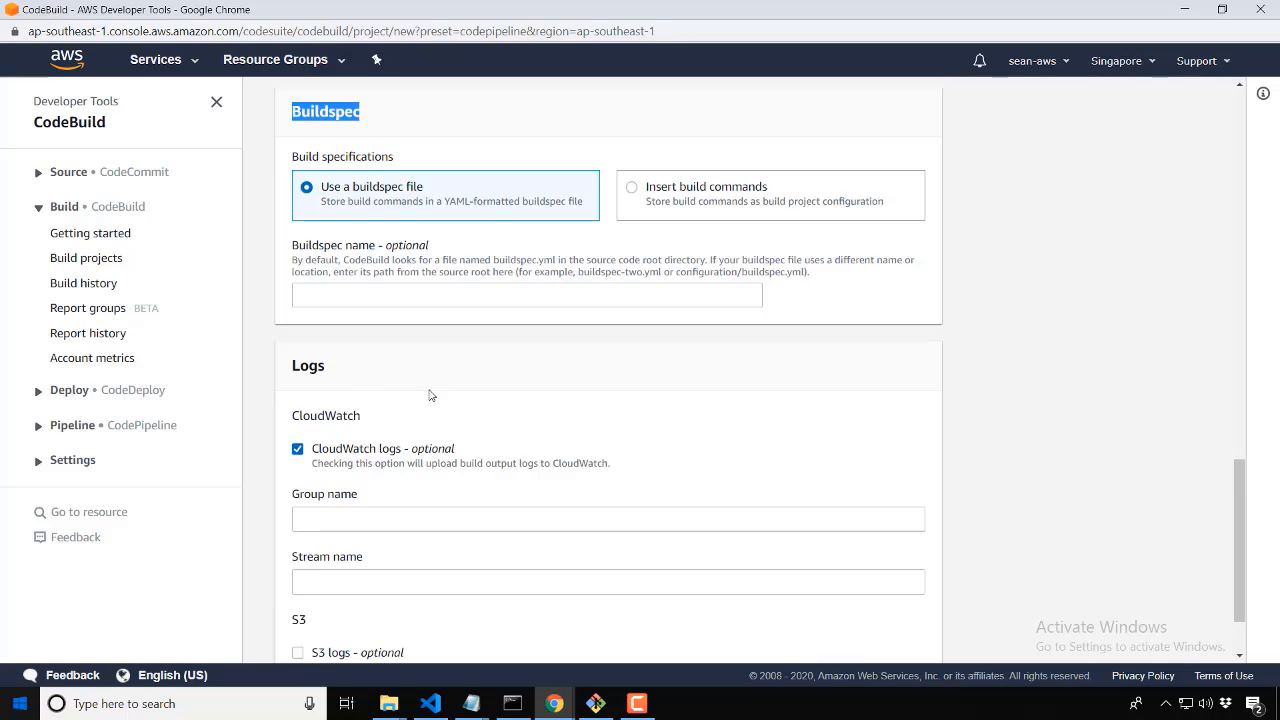
scroll(428, 314, down, 1)
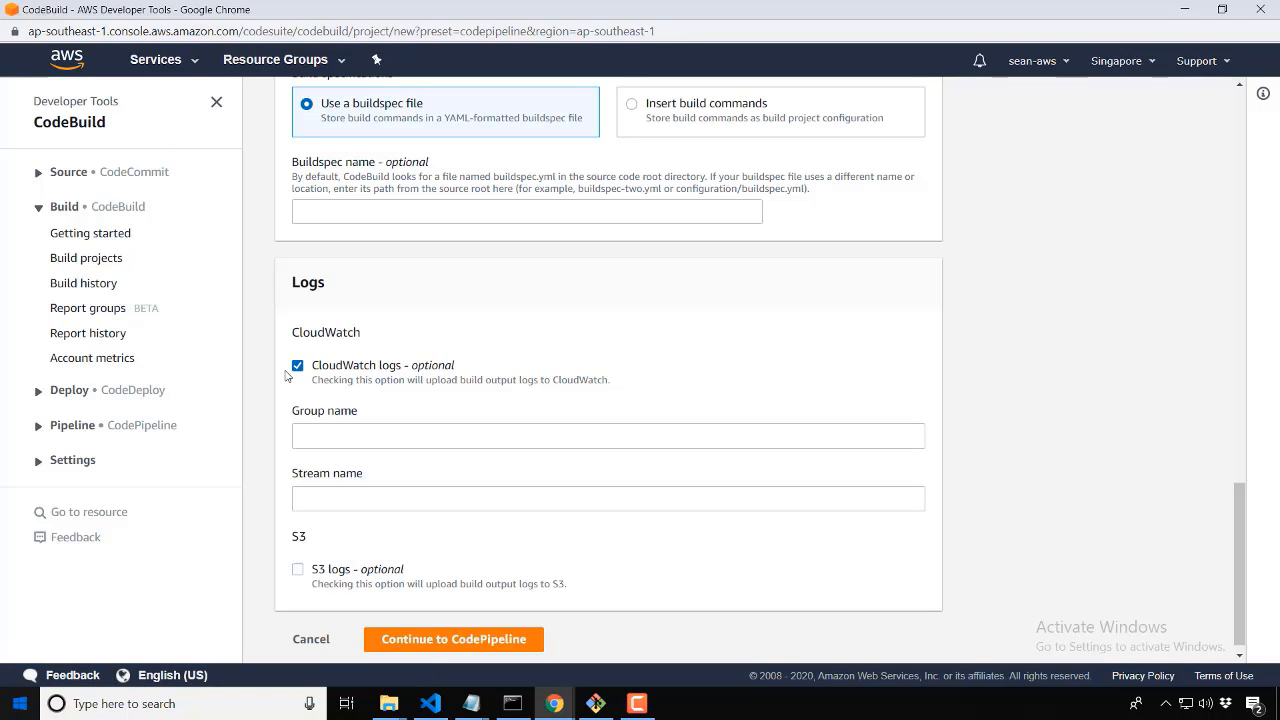
scroll(611, 609, down, 1)
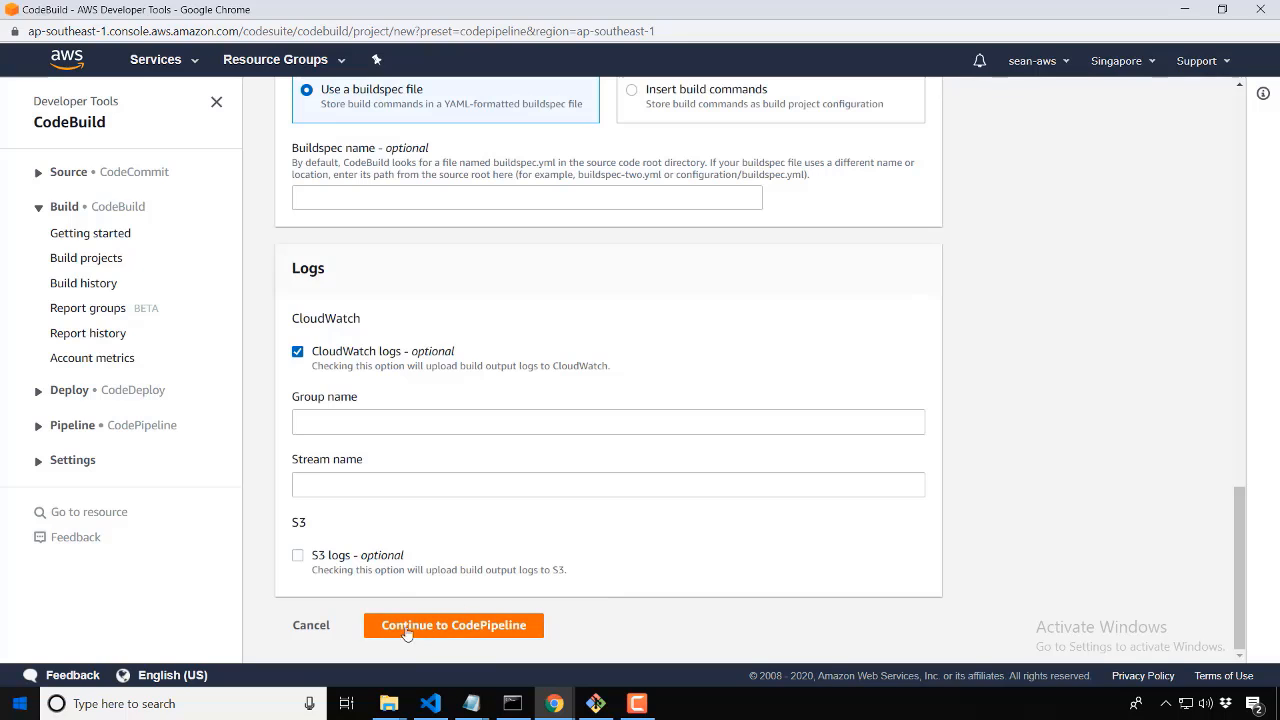
click(477, 634)
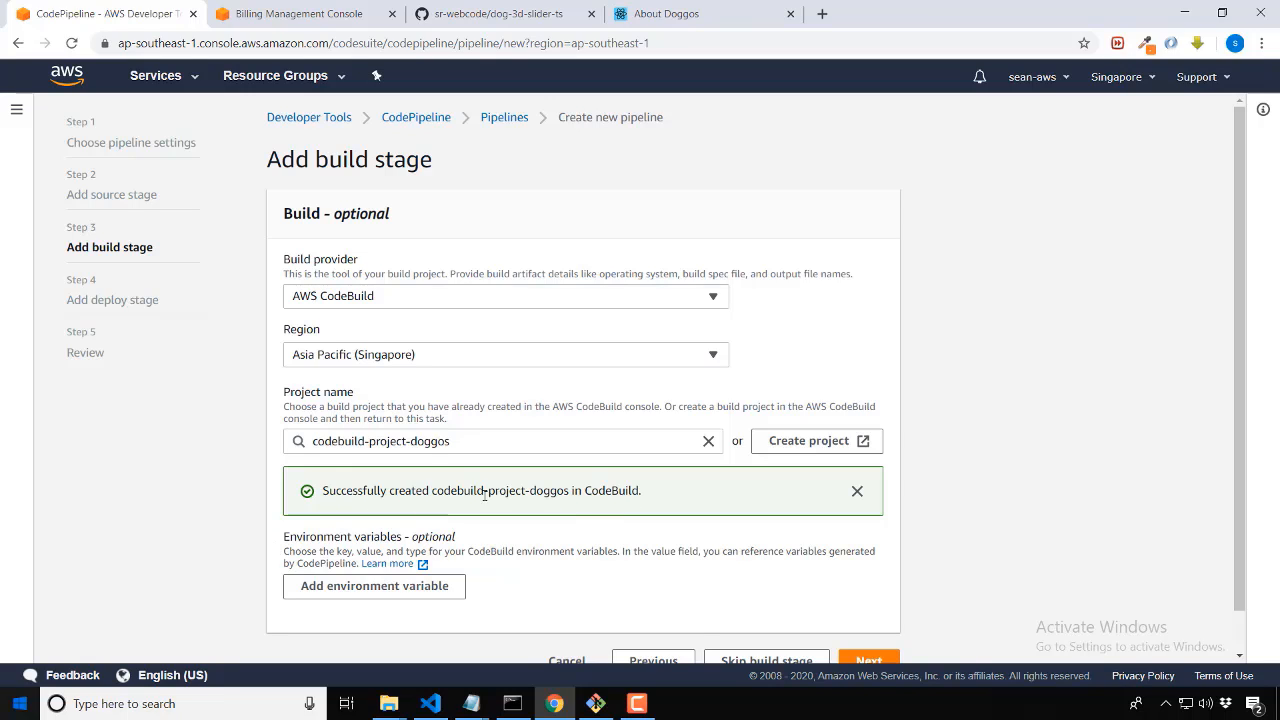
scroll(412, 427, down, 1)
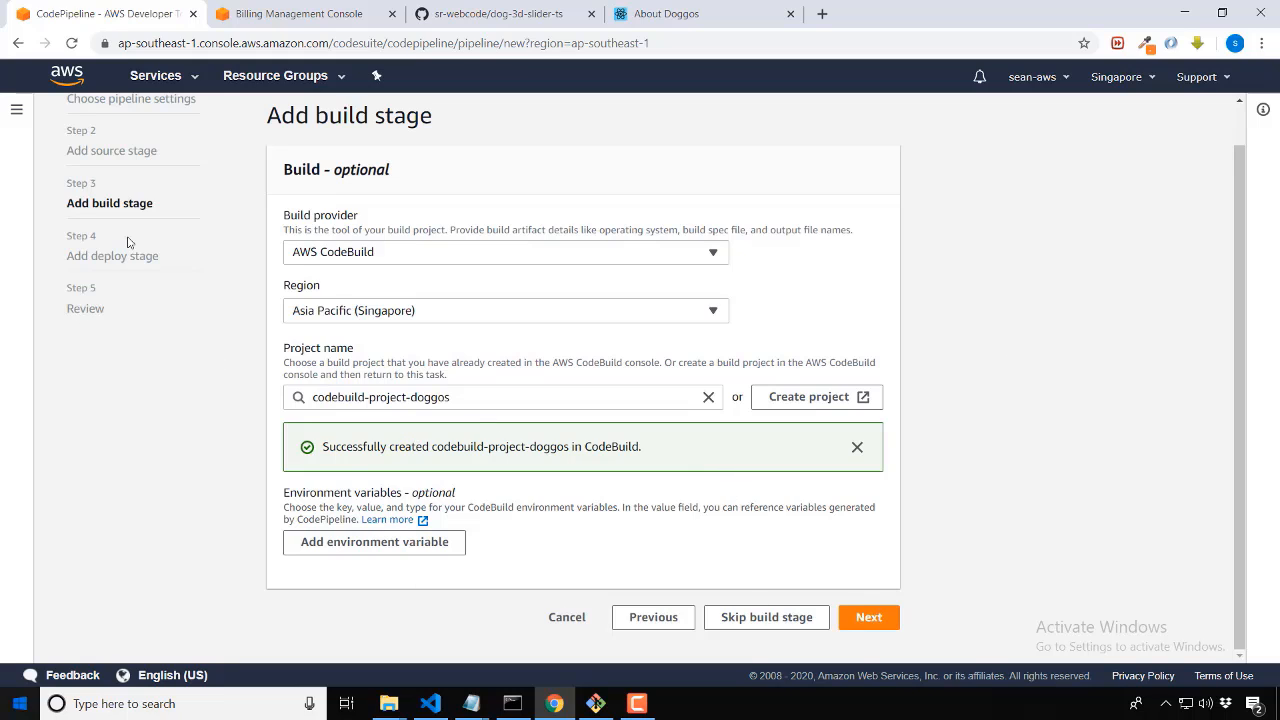
click(872, 620)
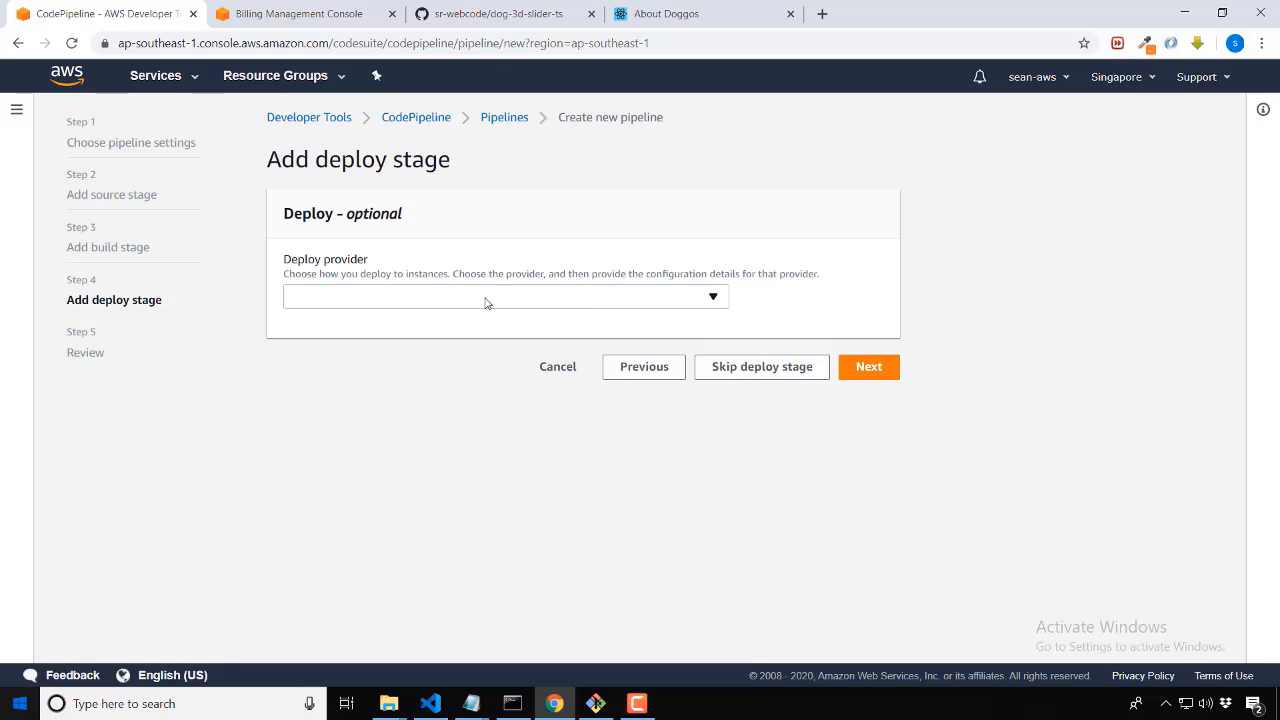
click(397, 301)
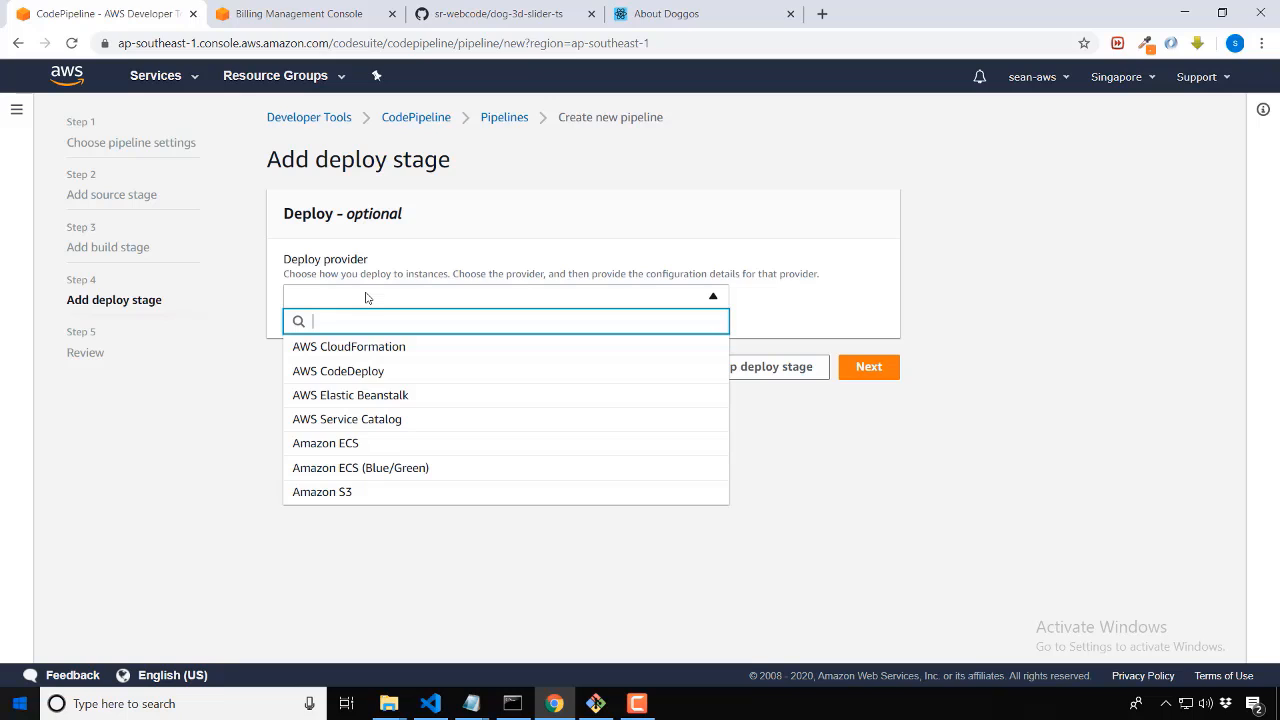
click(351, 492)
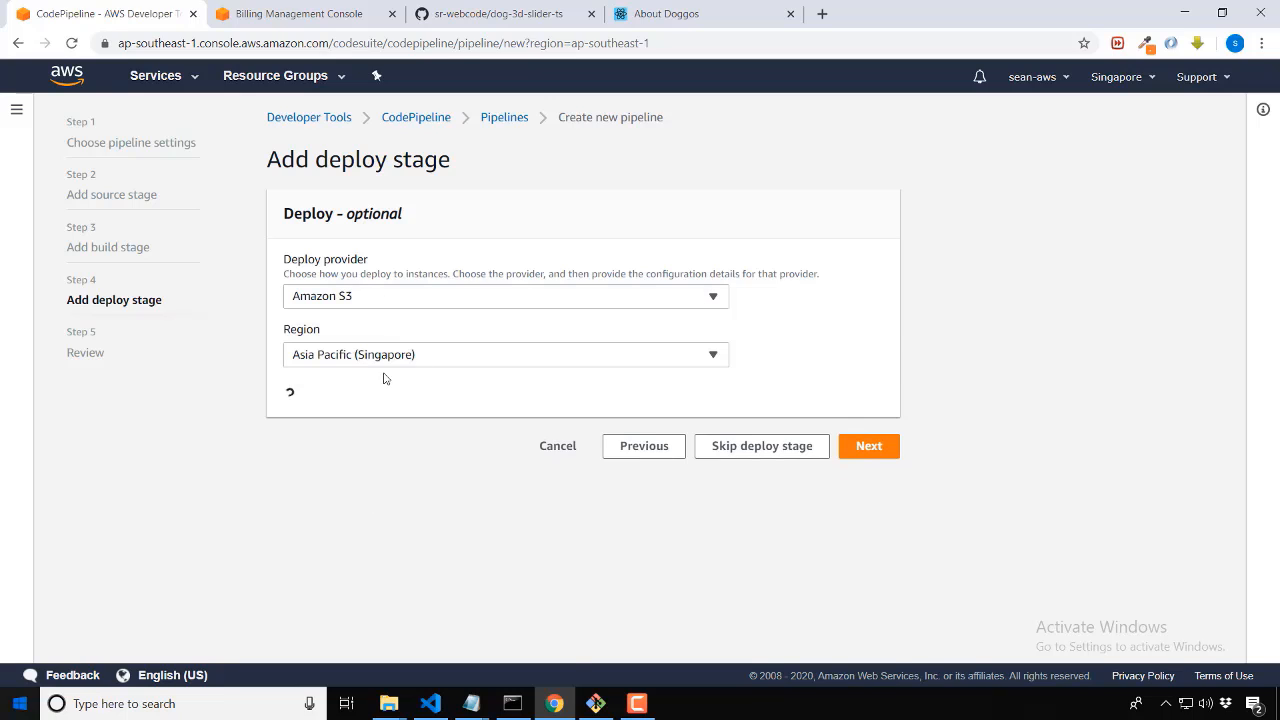
click(361, 414)
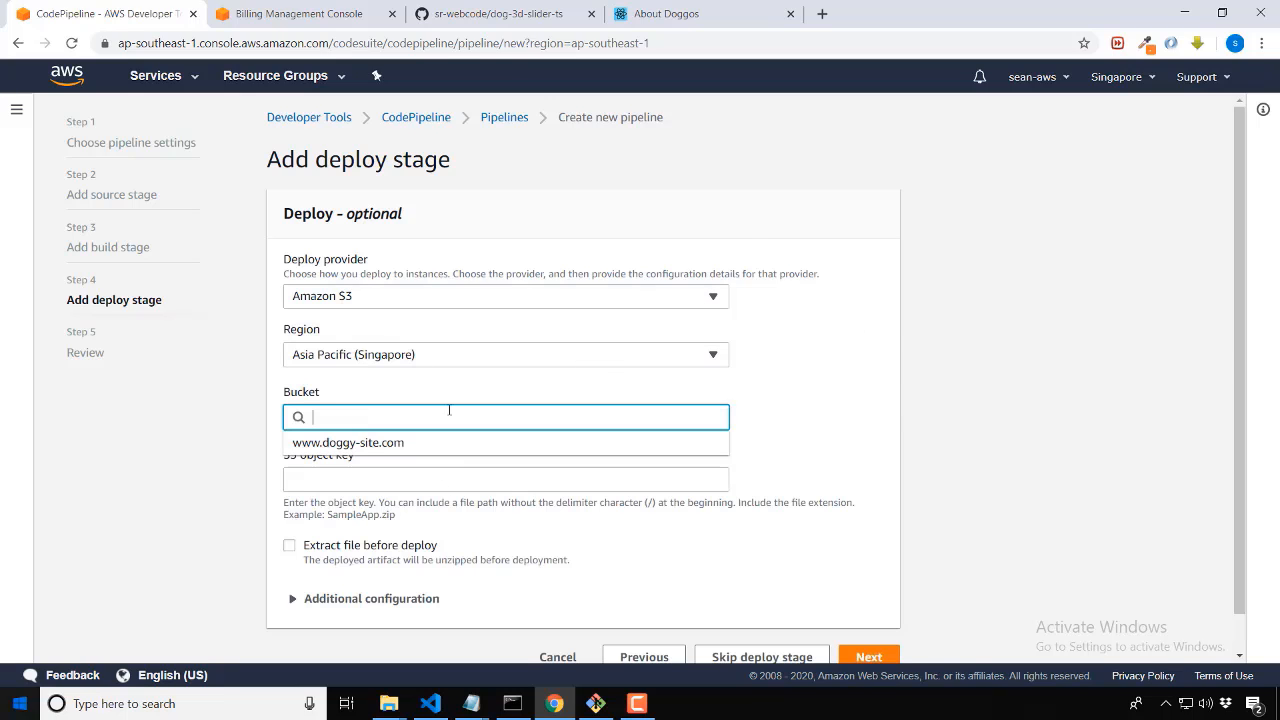
click(366, 443)
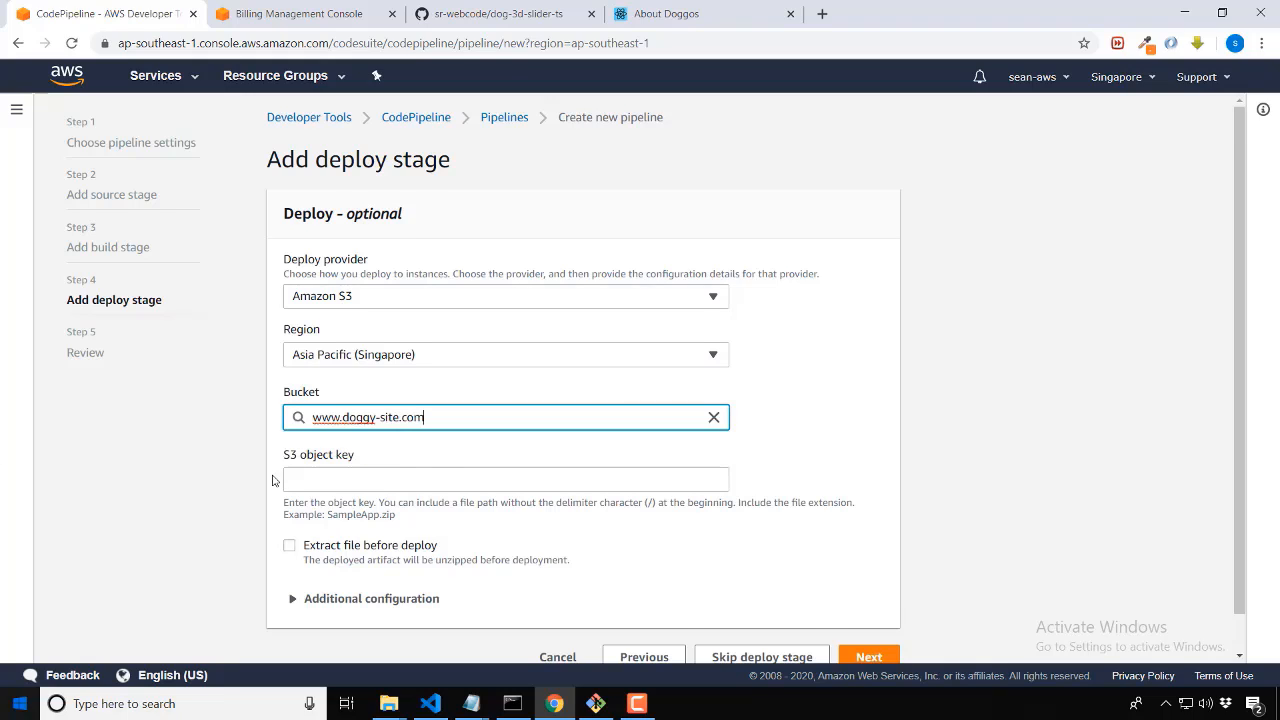
scroll(272, 481, down, 1)
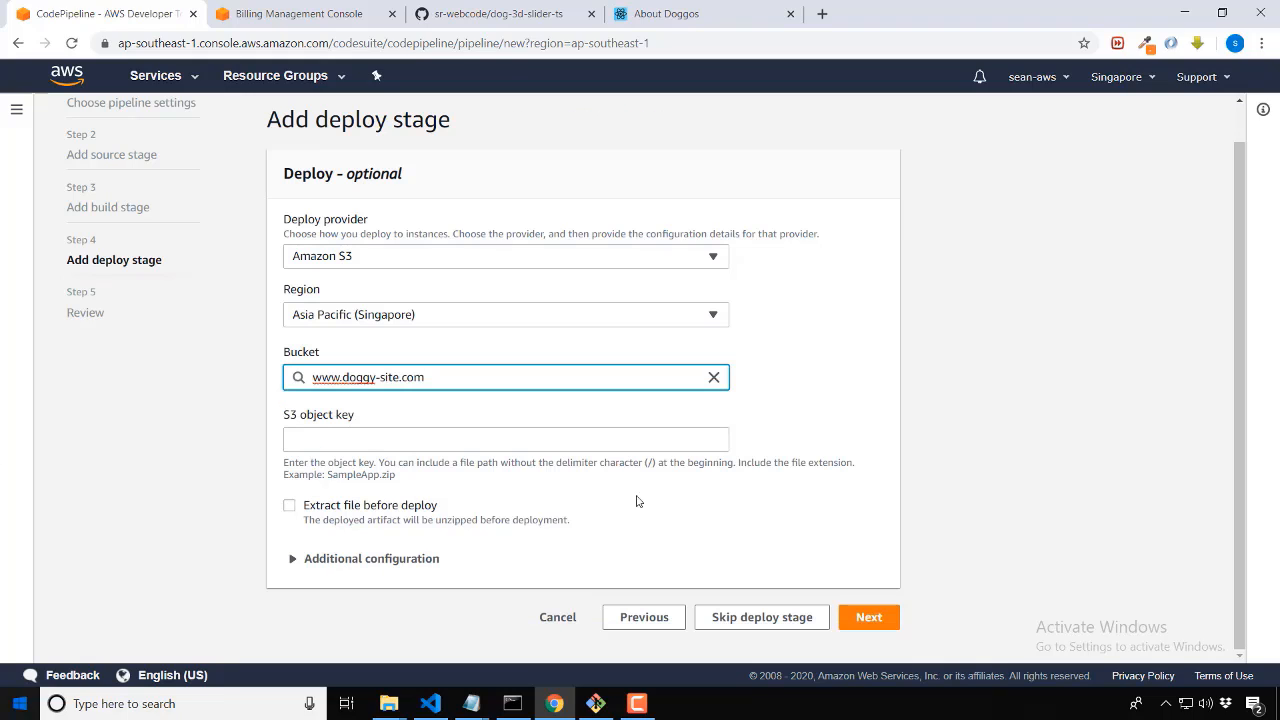
Enable extracting the file before deploy, check the additional deploy configuration, and continue to the pipeline review.
click(290, 508)
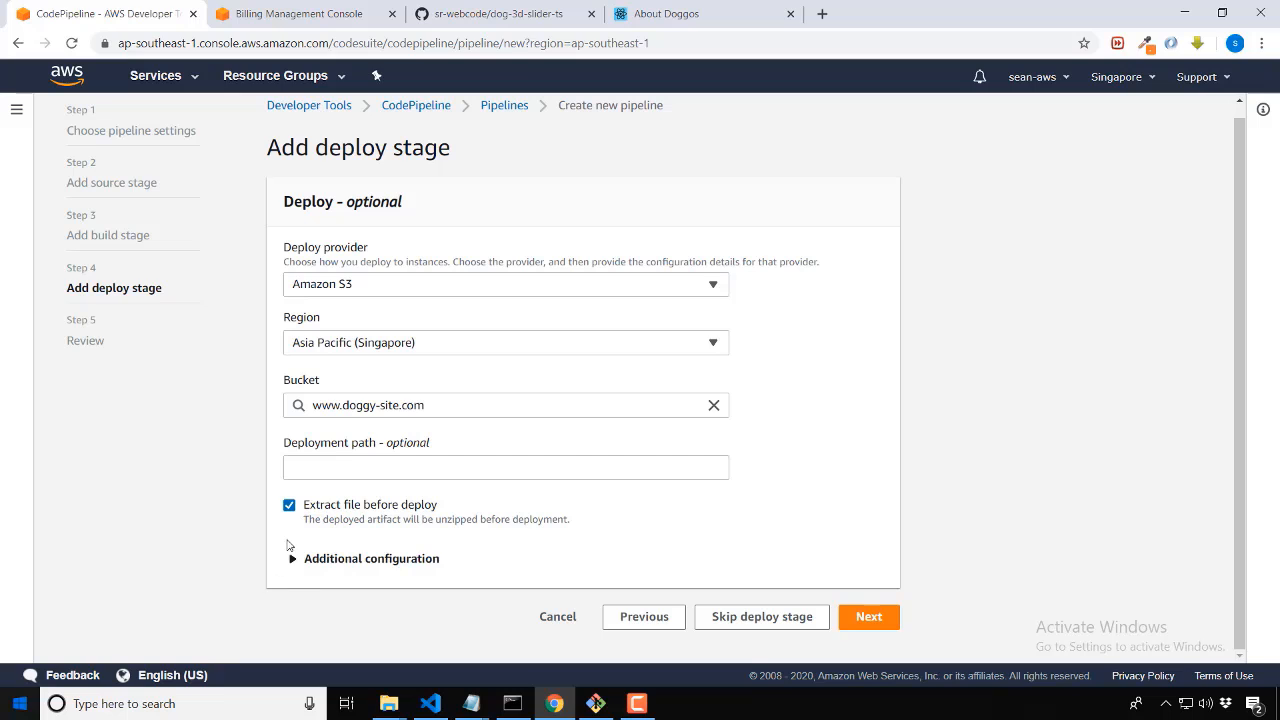
click(380, 561)
scroll(227, 500, down, 2)
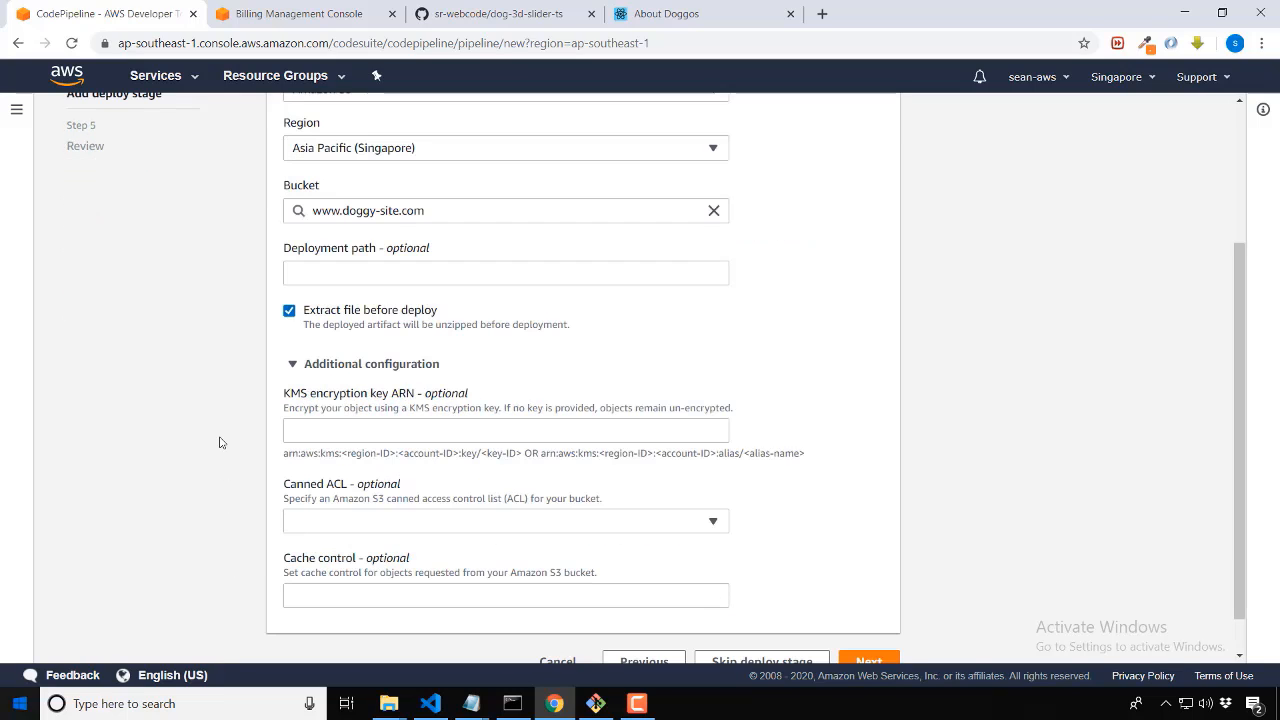
click(343, 365)
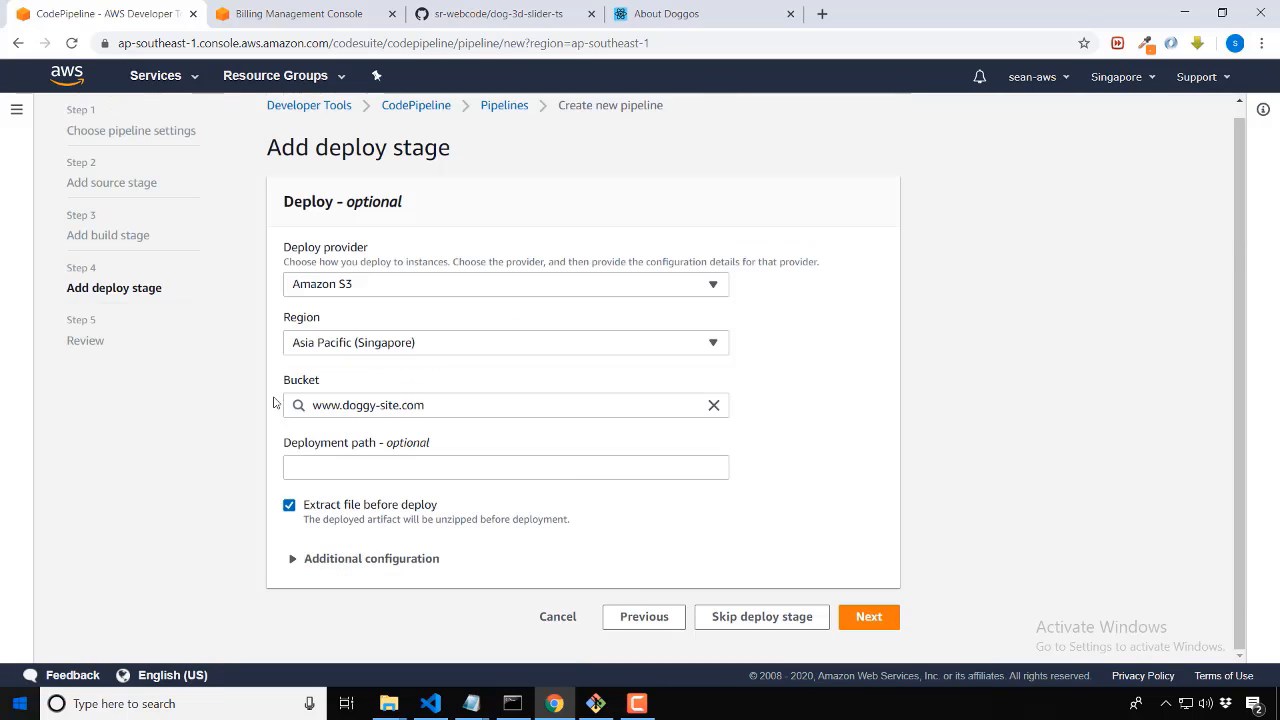
click(884, 622)
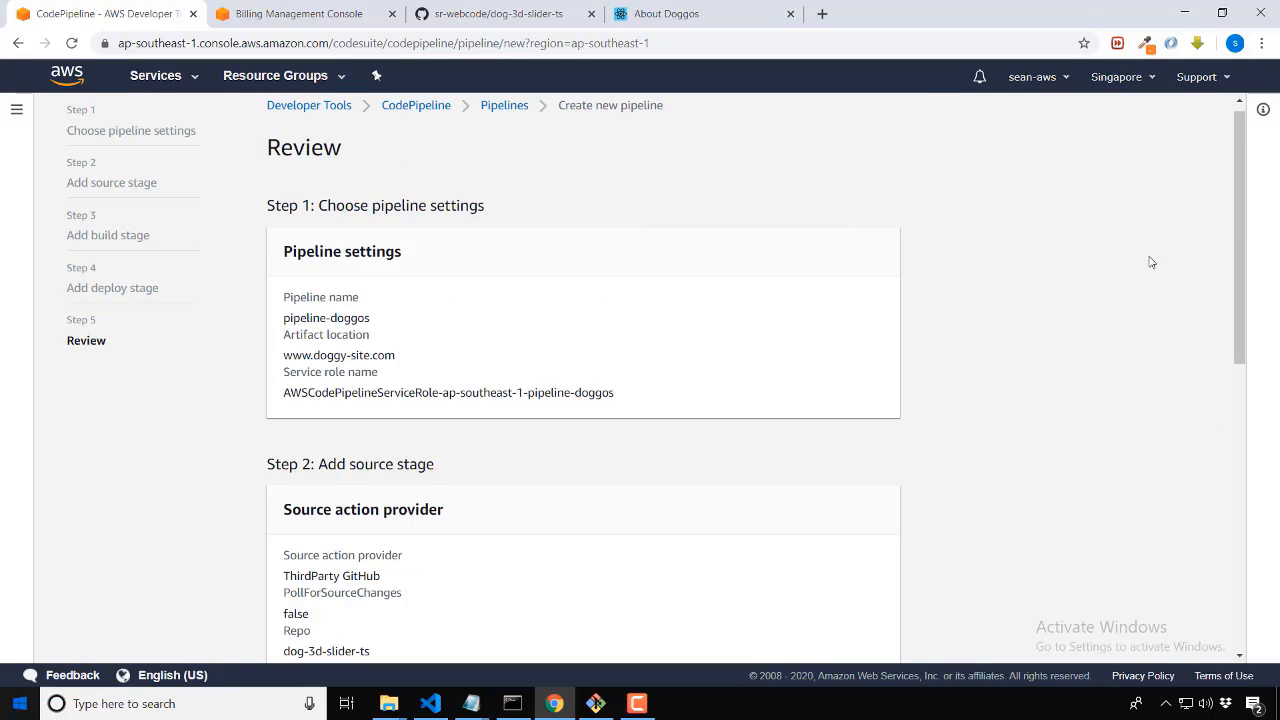
Review the pipeline settings with the source, build and deploy stages, and create the pipeline.
drag(1241, 229, 1238, 540)
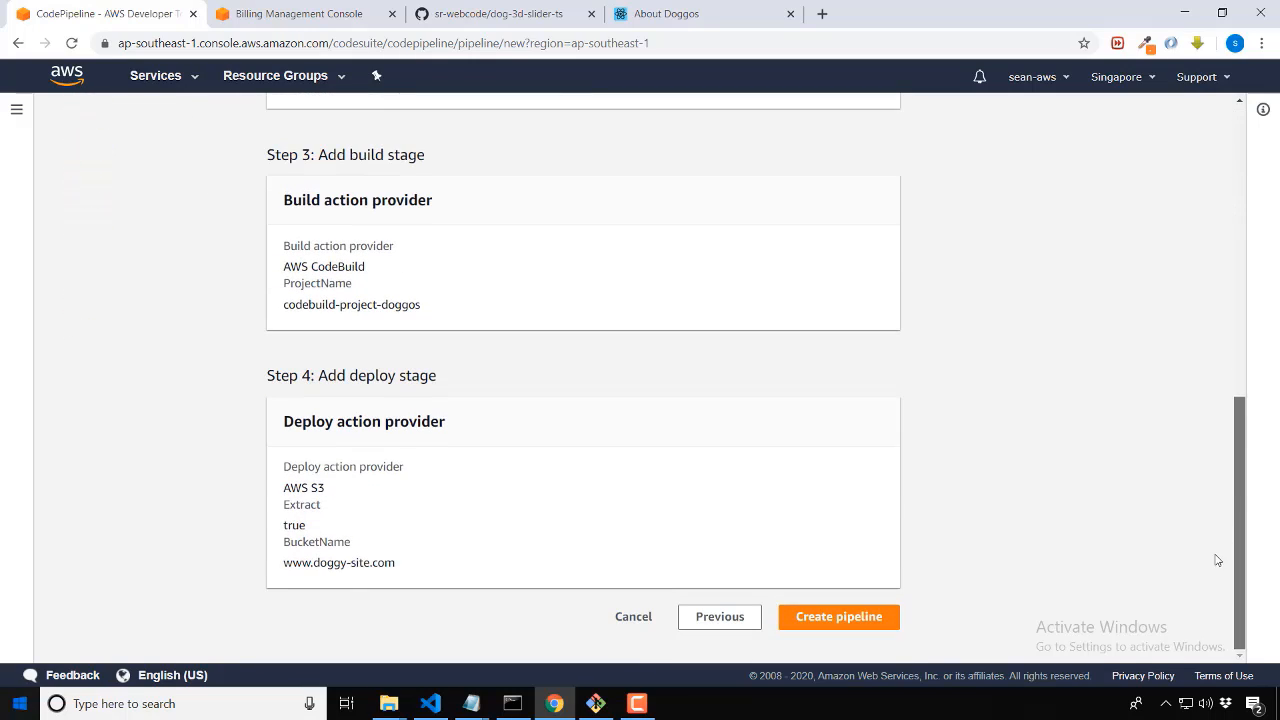
click(829, 617)
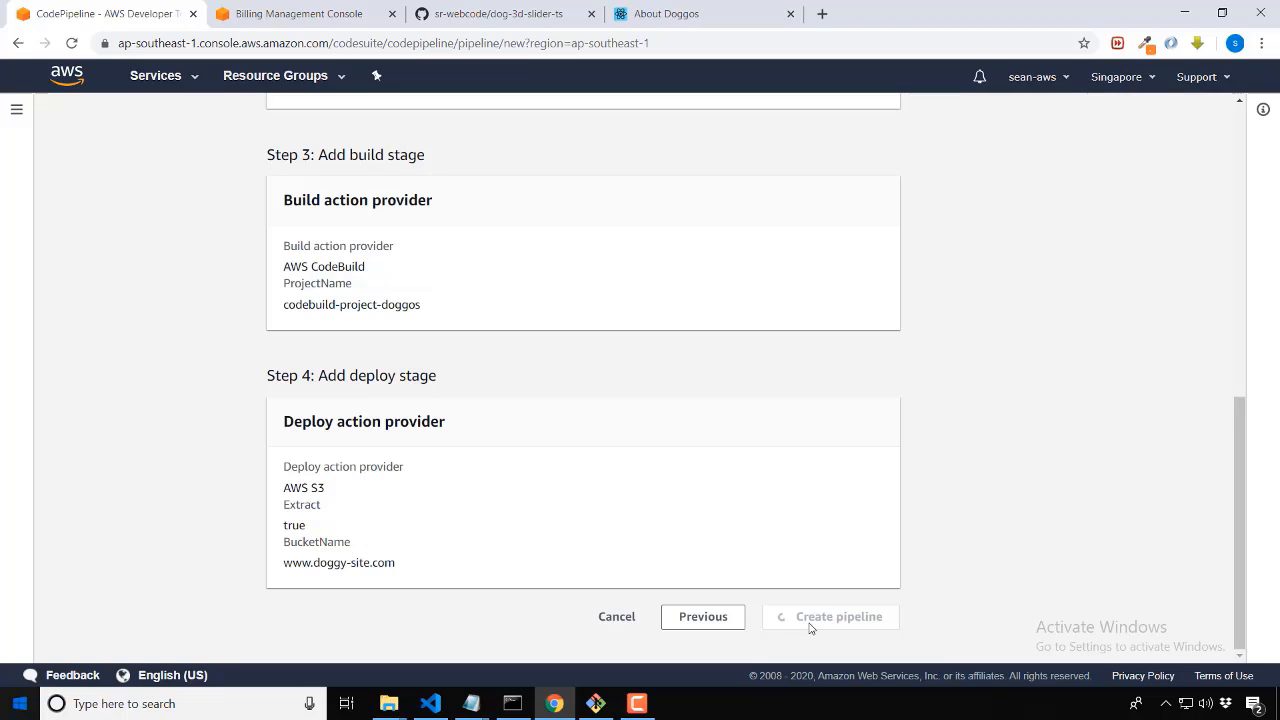
scroll(394, 443, up, 6)
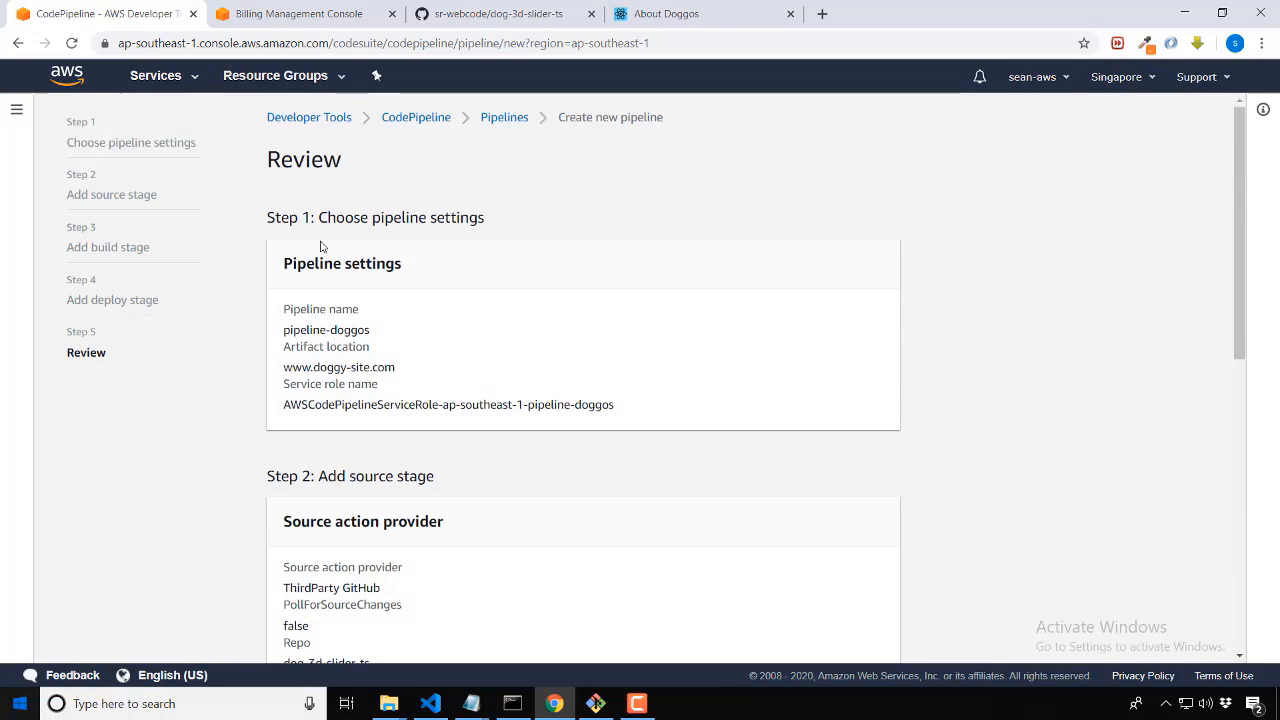
scroll(540, 220, down, 3)
scroll(453, 265, down, 3)
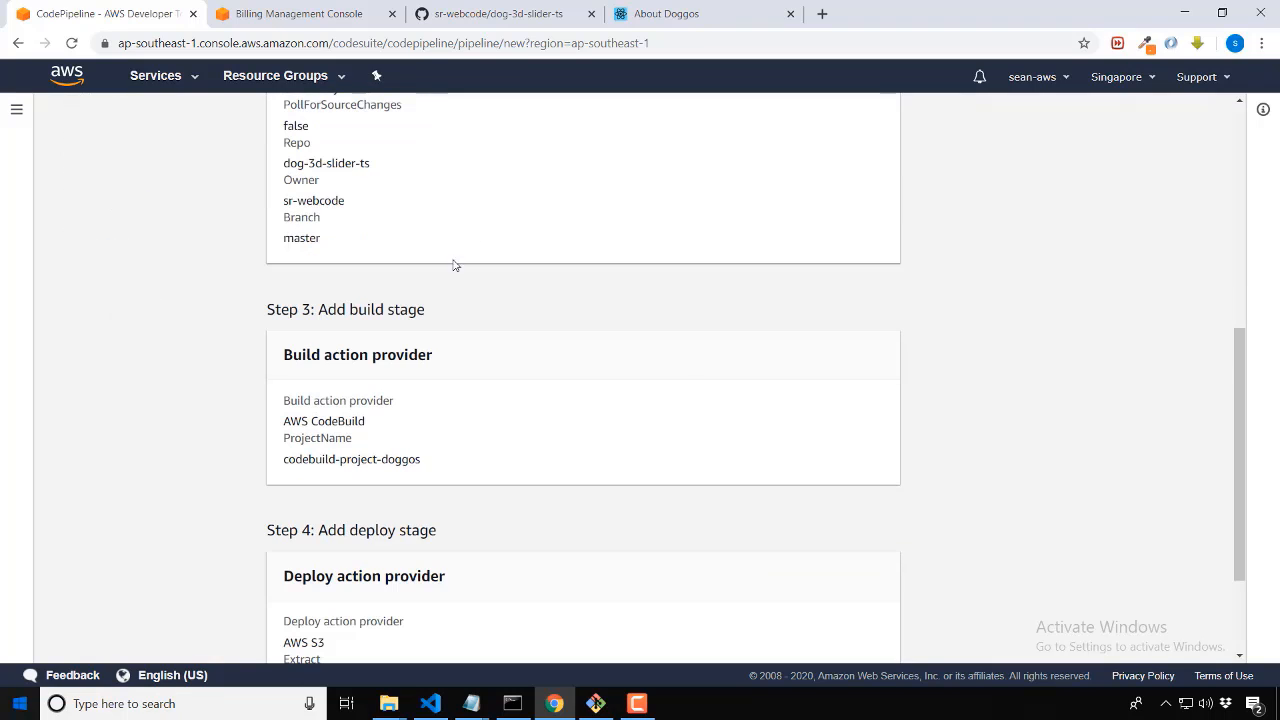
scroll(760, 345, down, 2)
scroll(477, 471, down, 2)
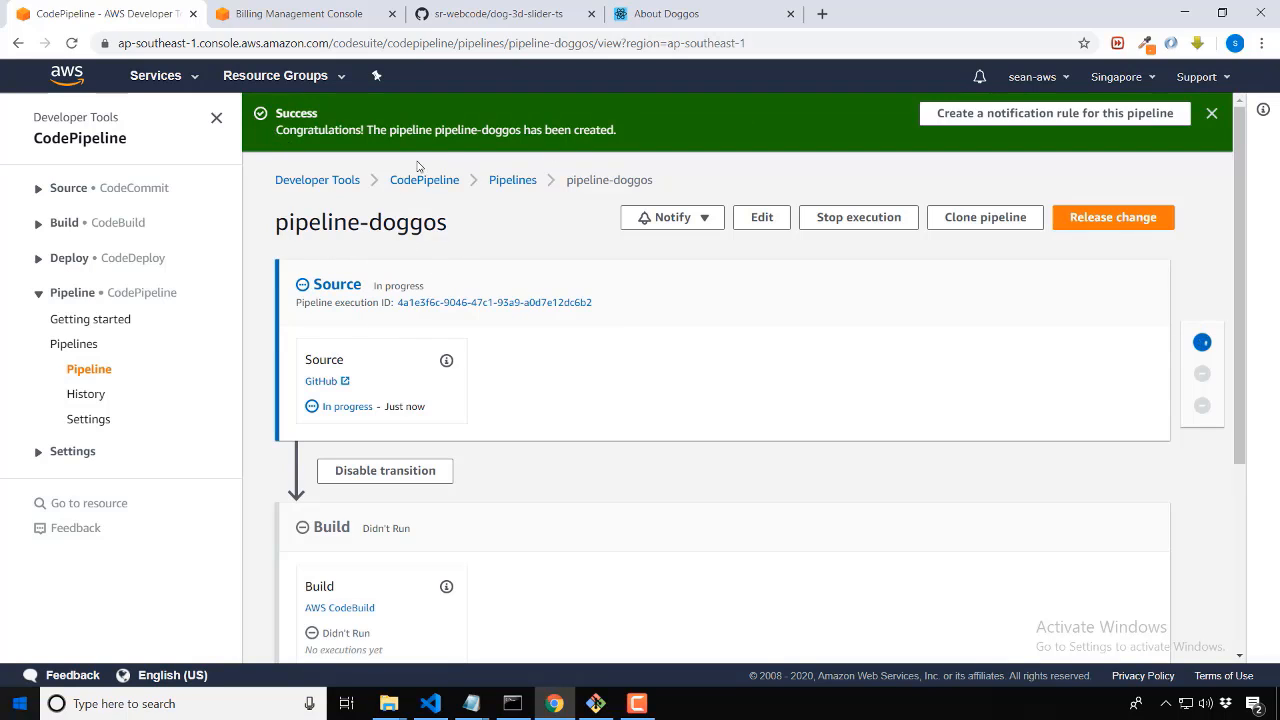
Check the execution status of the Source, Build and Deploy stages of pipeline-doggos.
scroll(504, 371, down, 3)
scroll(480, 349, up, 3)
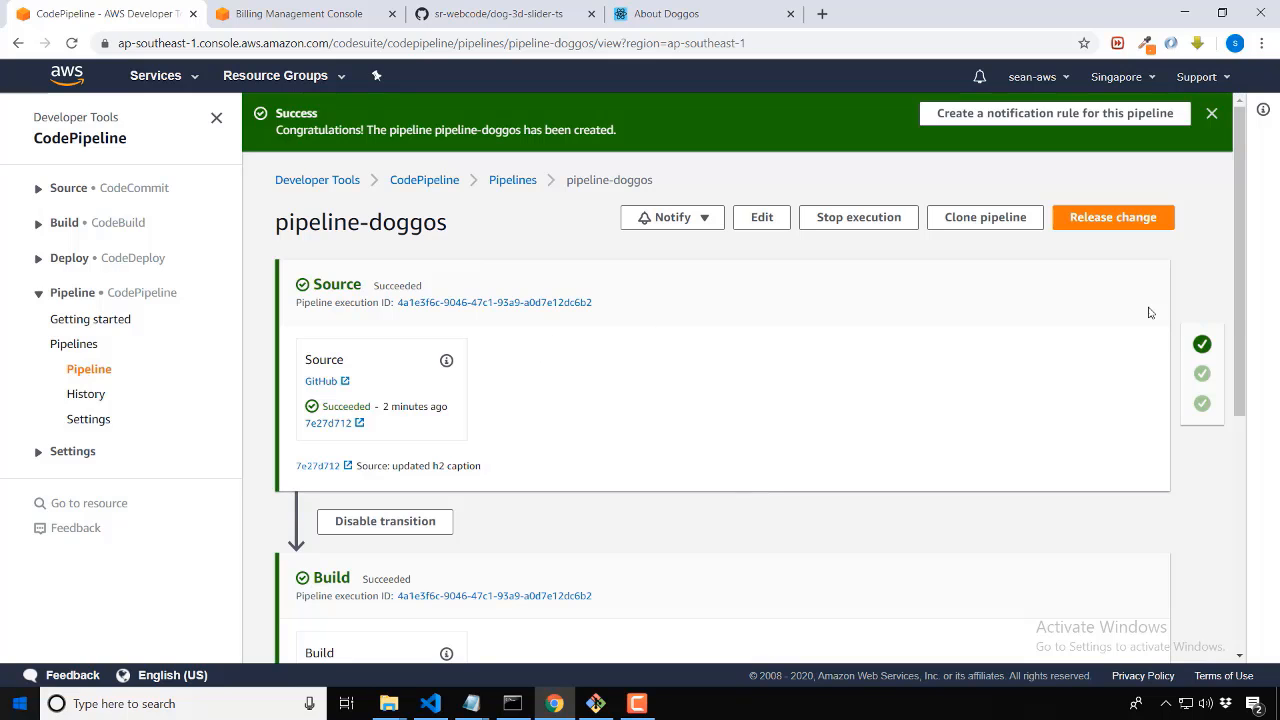
scroll(1200, 450, down, 5)
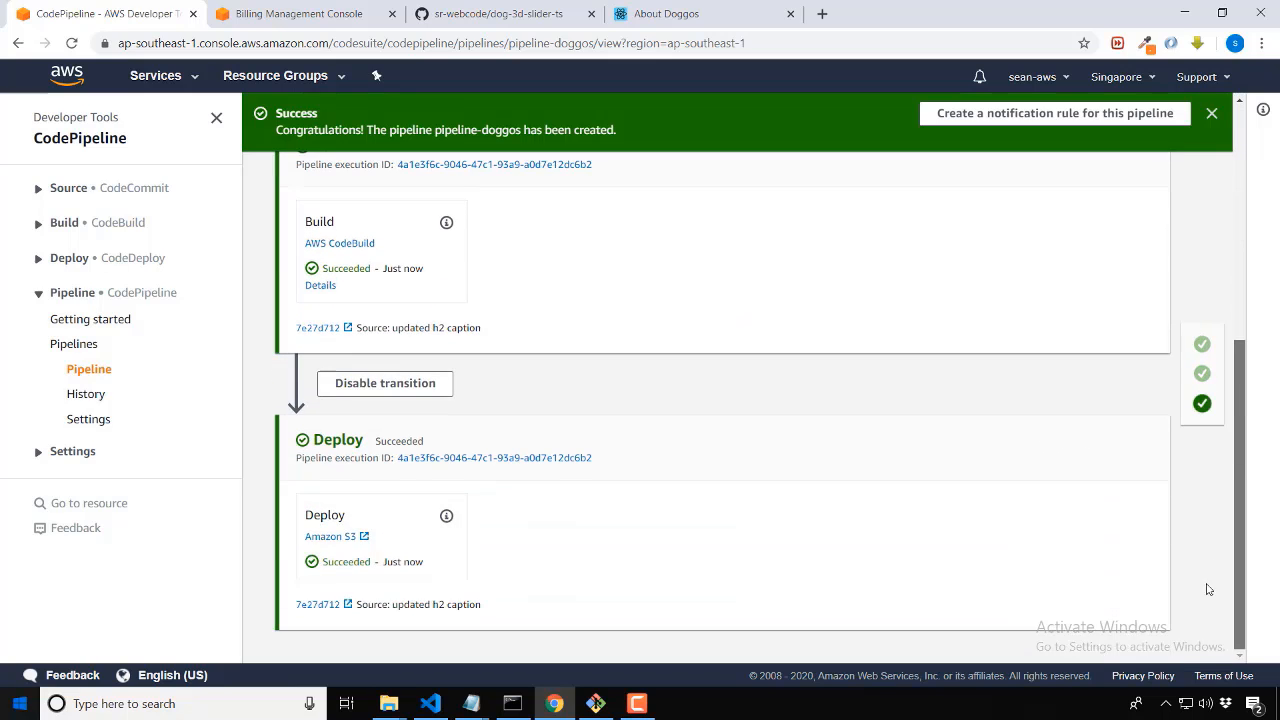
scroll(1207, 590, up, 5)
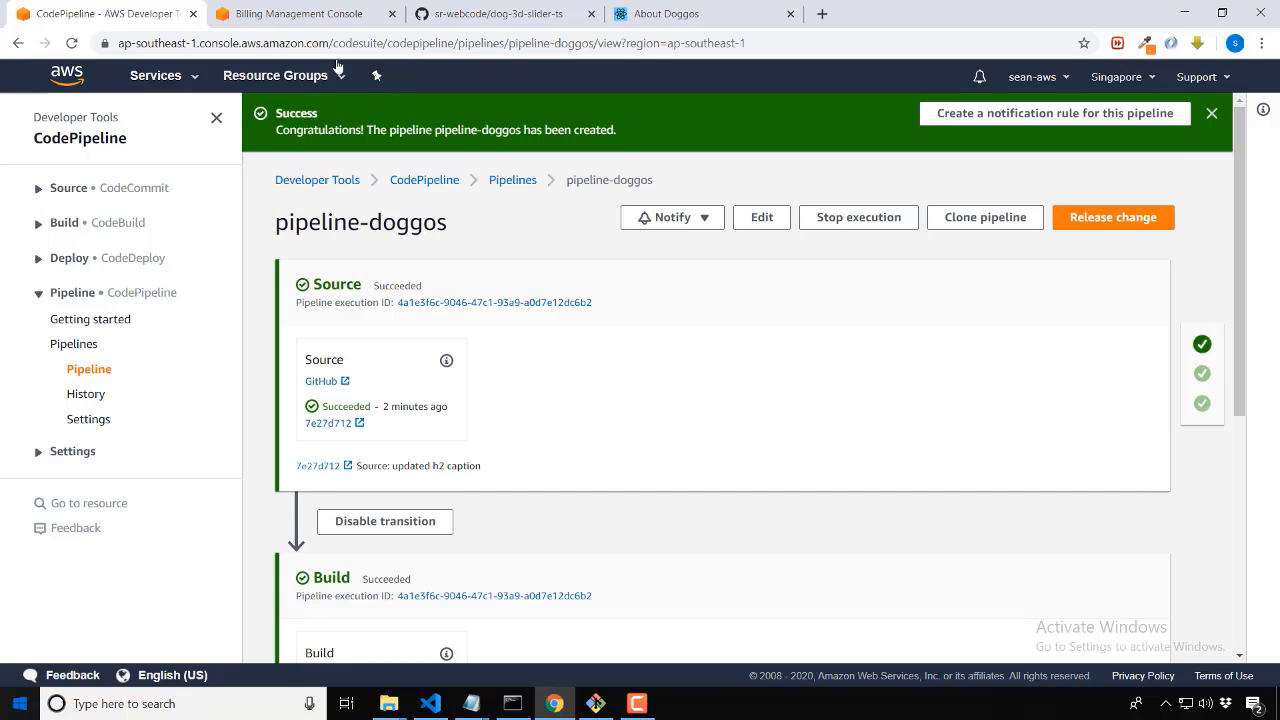
Close the CodePipeline page and open the S3 service from the Billing Management Console page.
click(310, 12)
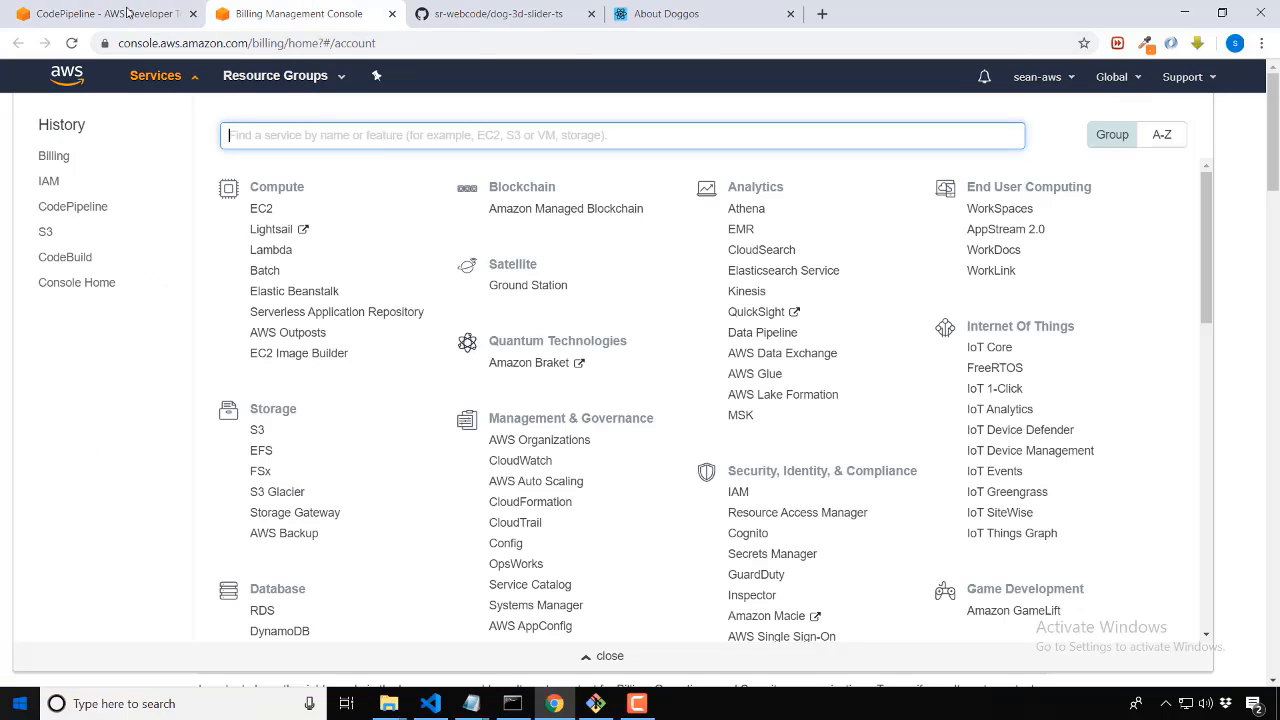
click(128, 12)
click(290, 12)
click(193, 13)
text(s3)
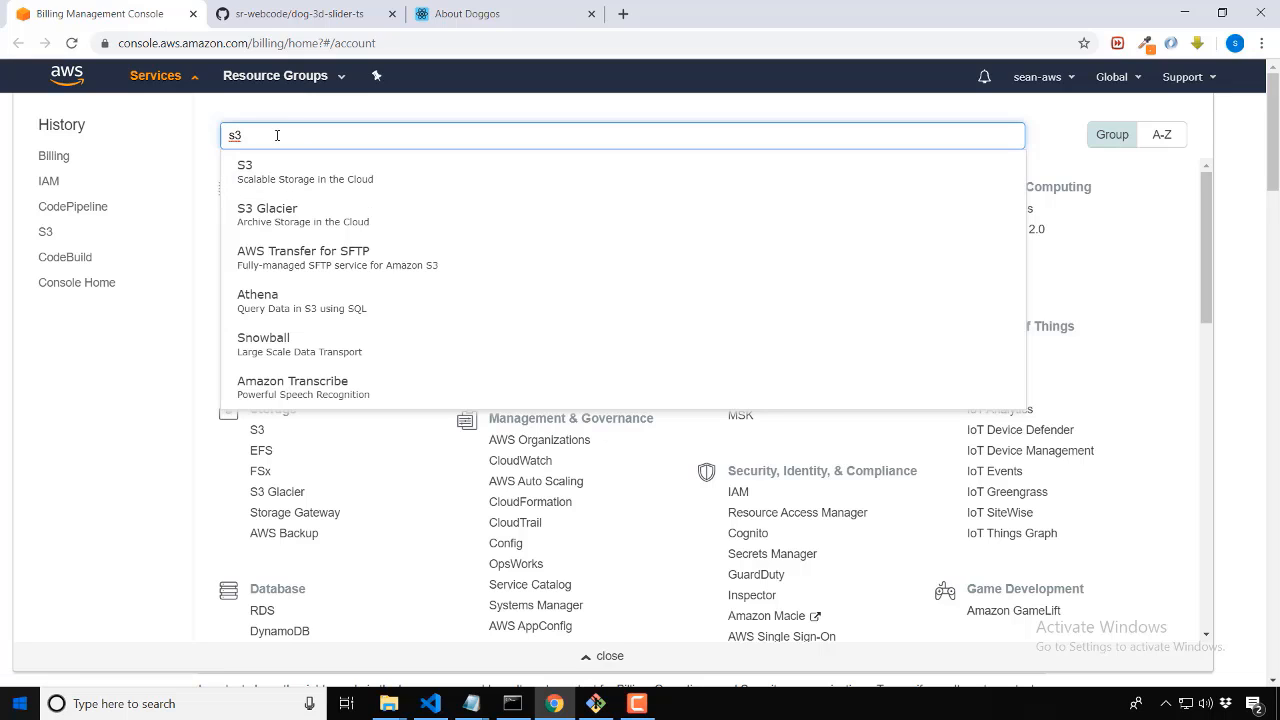
click(316, 172)
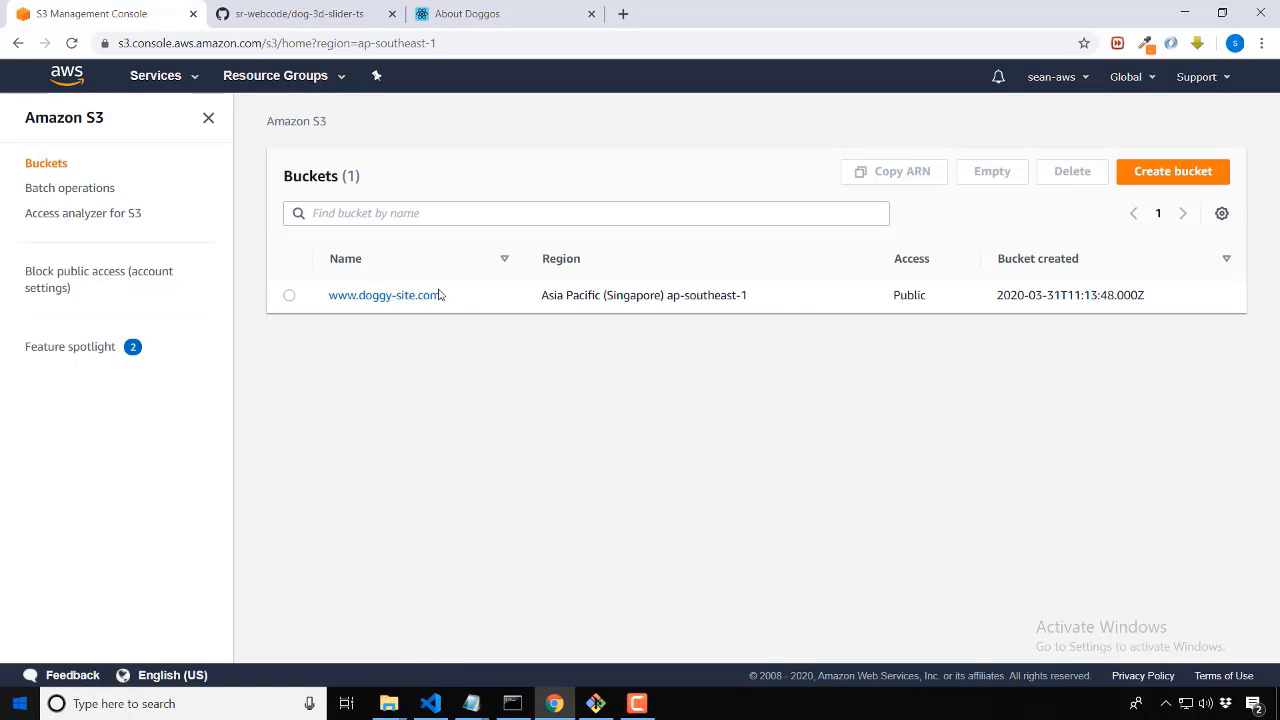
click(395, 300)
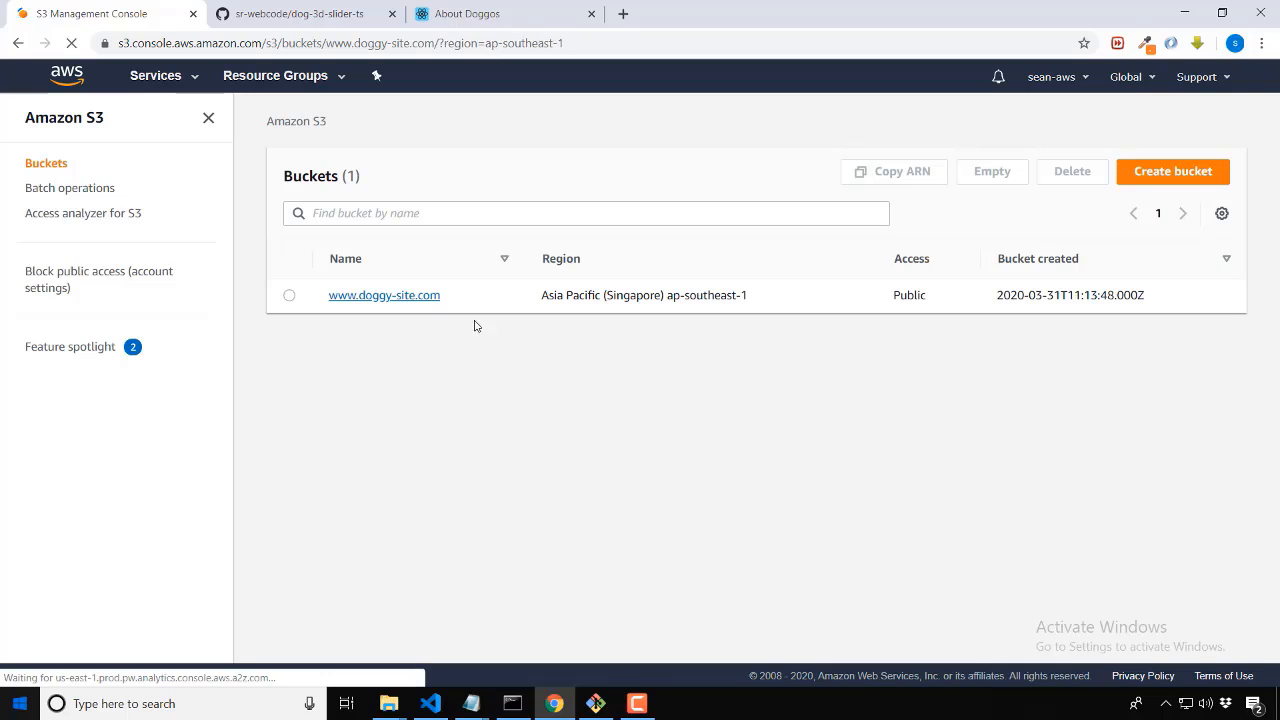
scroll(70, 415, down, 3)
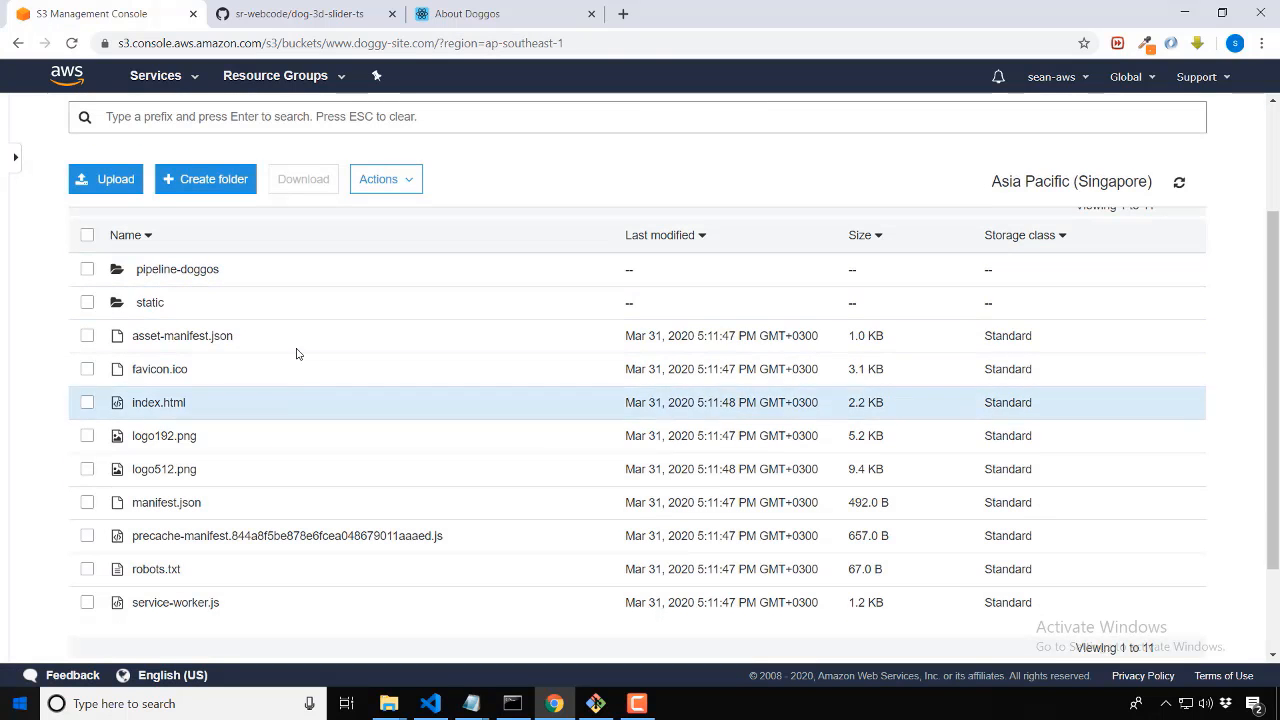
scroll(226, 449, down, 2)
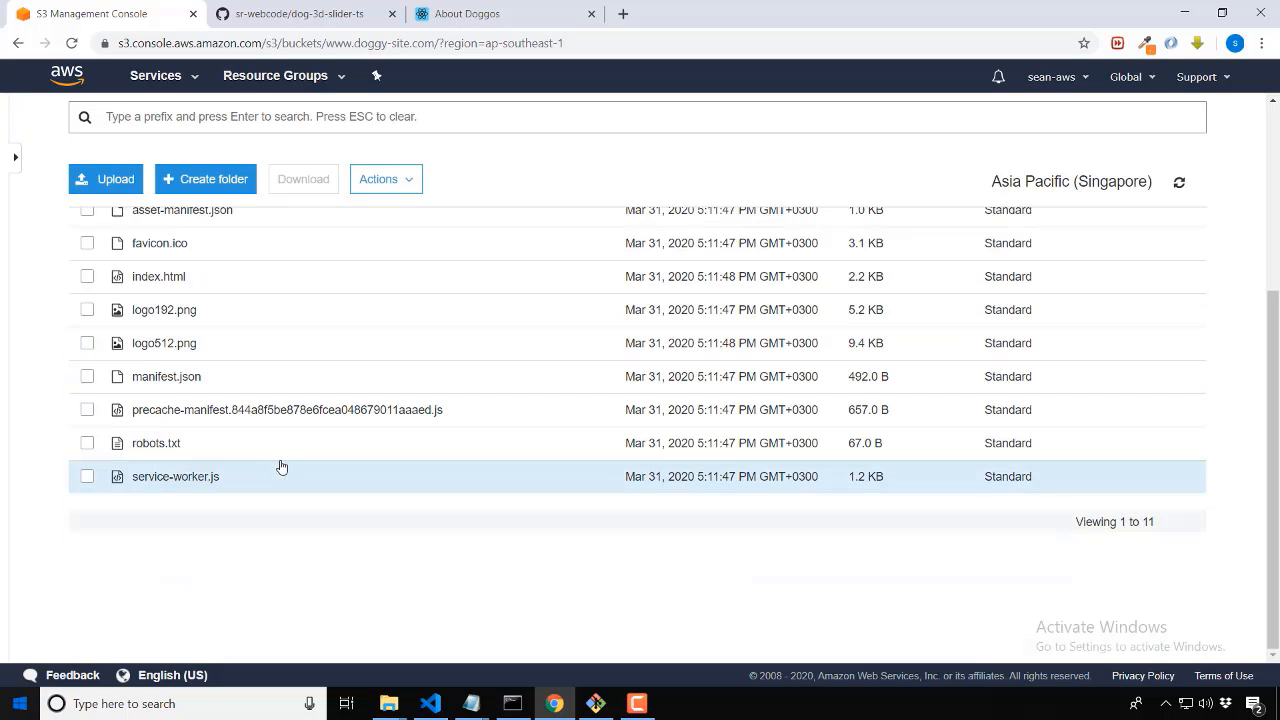
scroll(234, 407, up, 3)
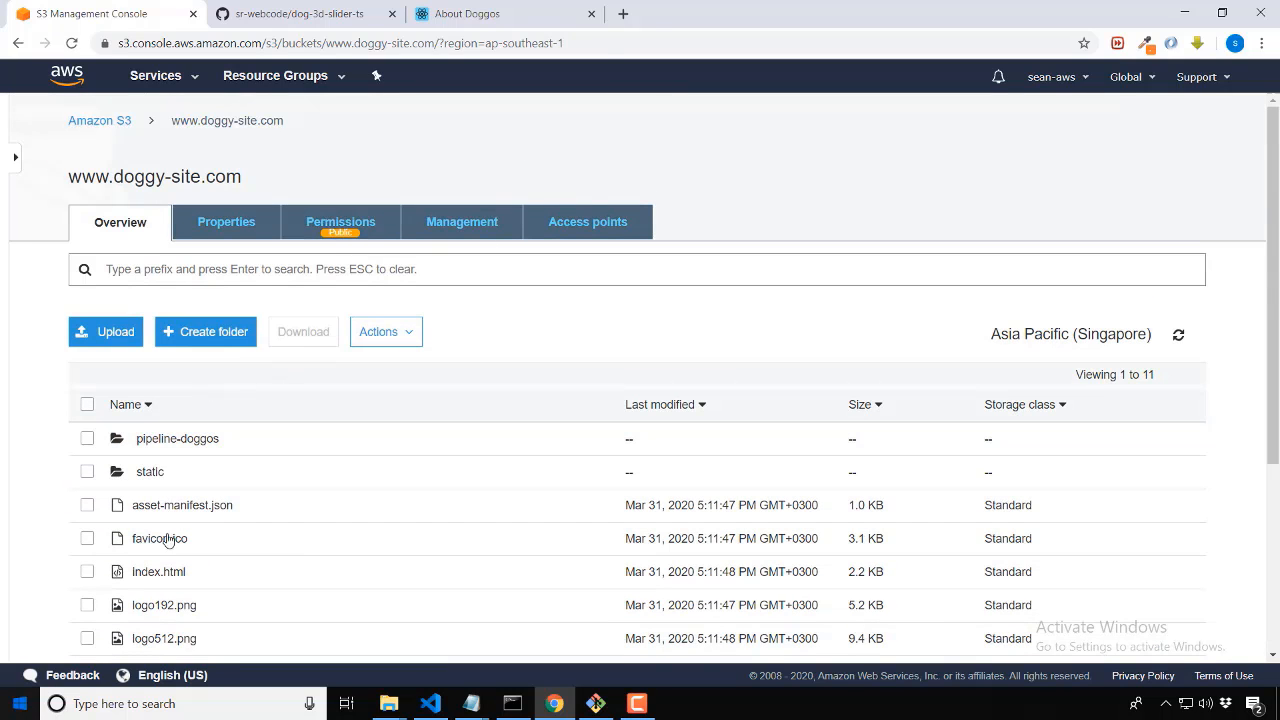
scroll(251, 357, down, 3)
scroll(381, 191, up, 3)
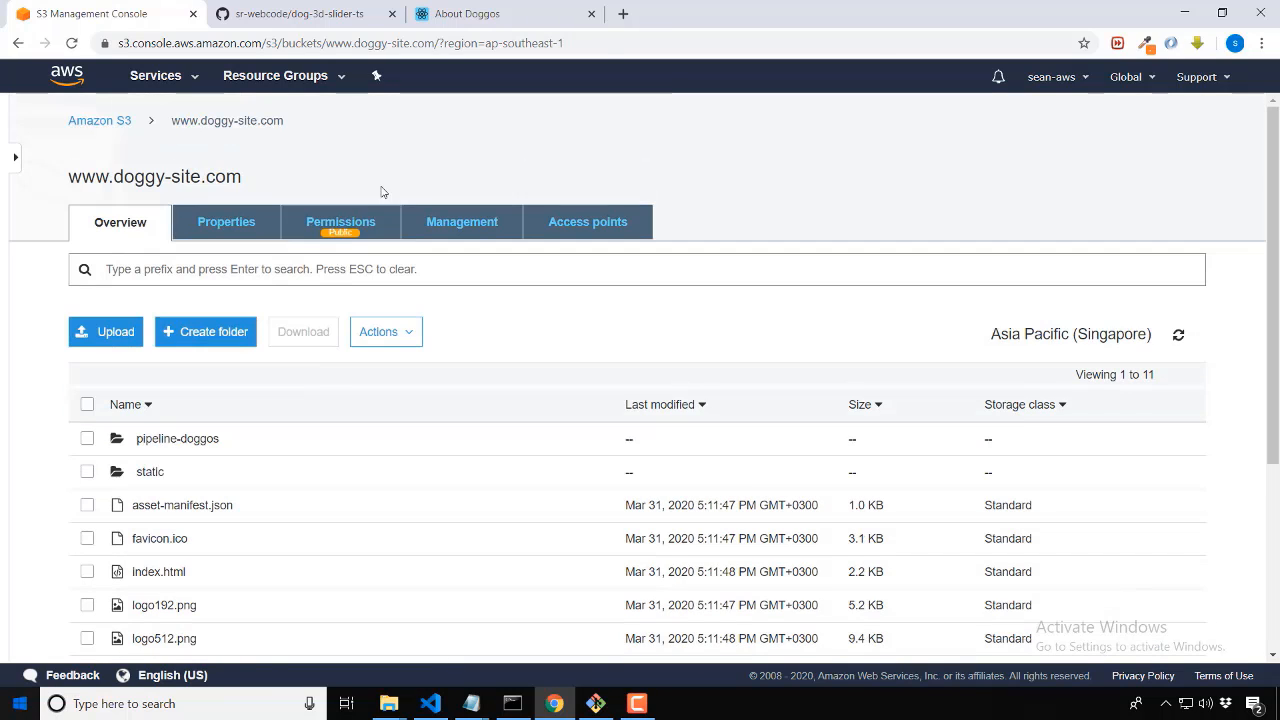
Open the bucket's static website hosting endpoint from its properties and place the site's browser tab first.
click(340, 224)
click(242, 222)
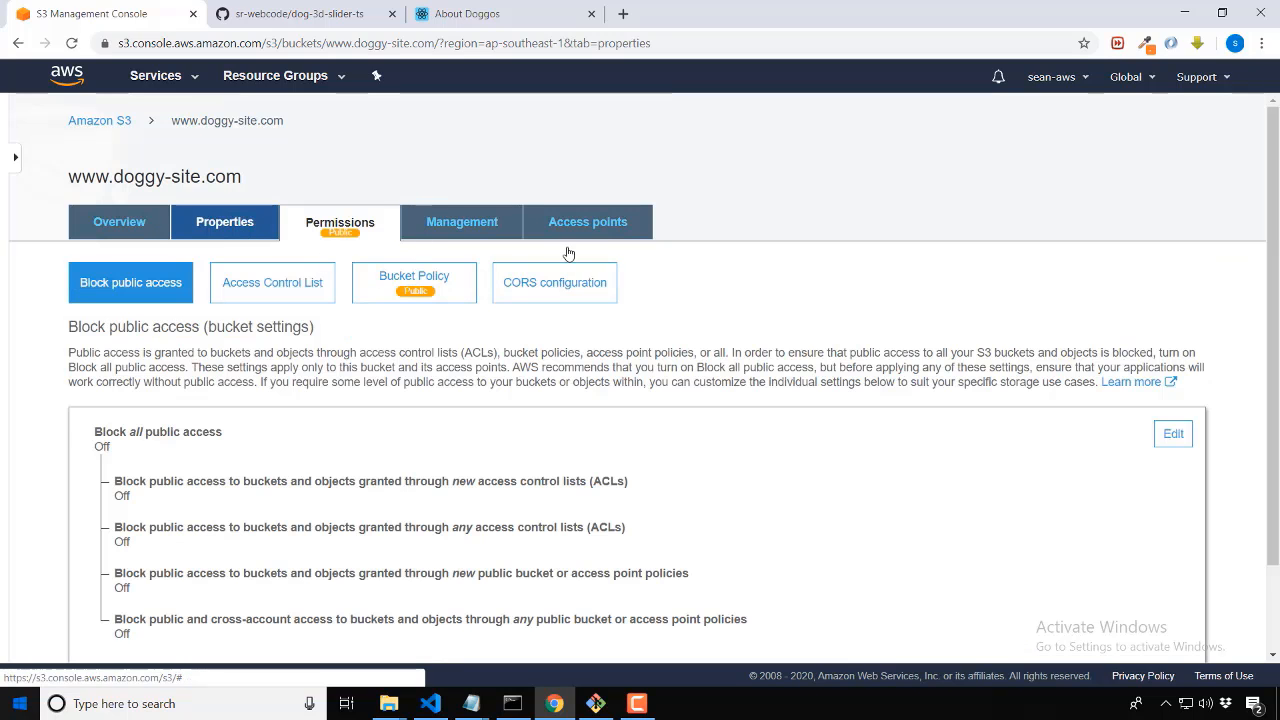
click(783, 342)
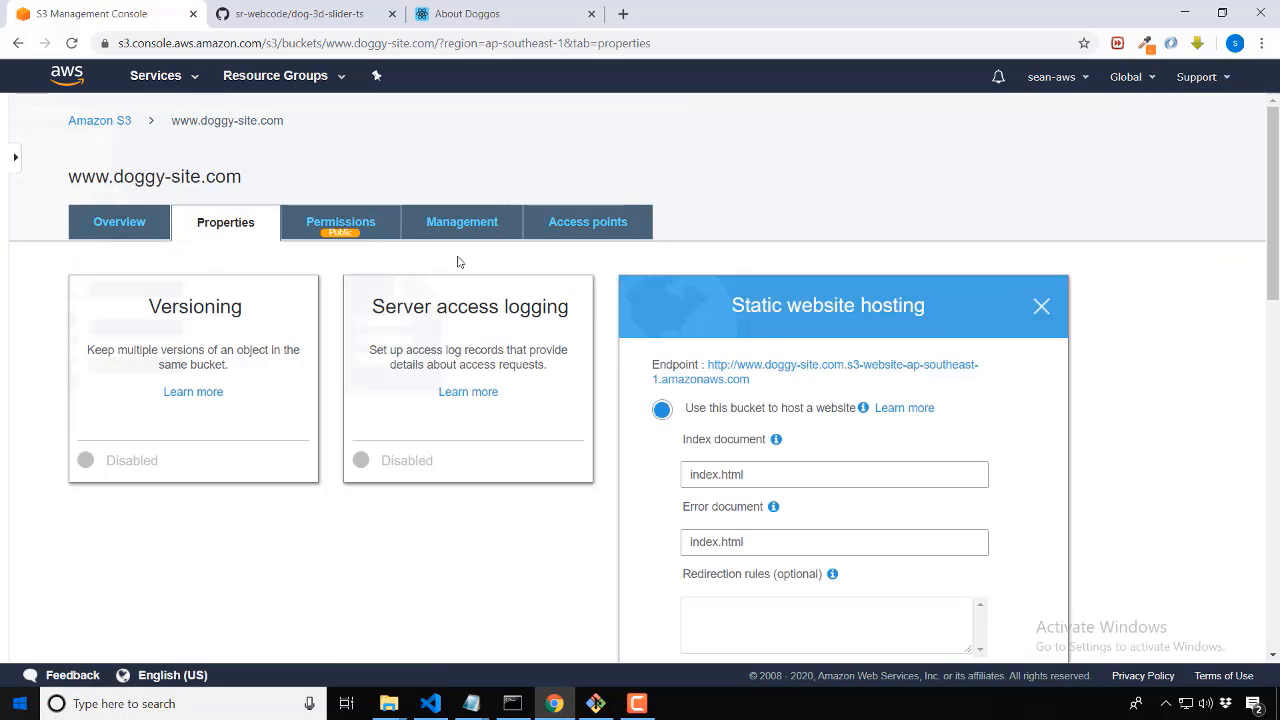
click(837, 370)
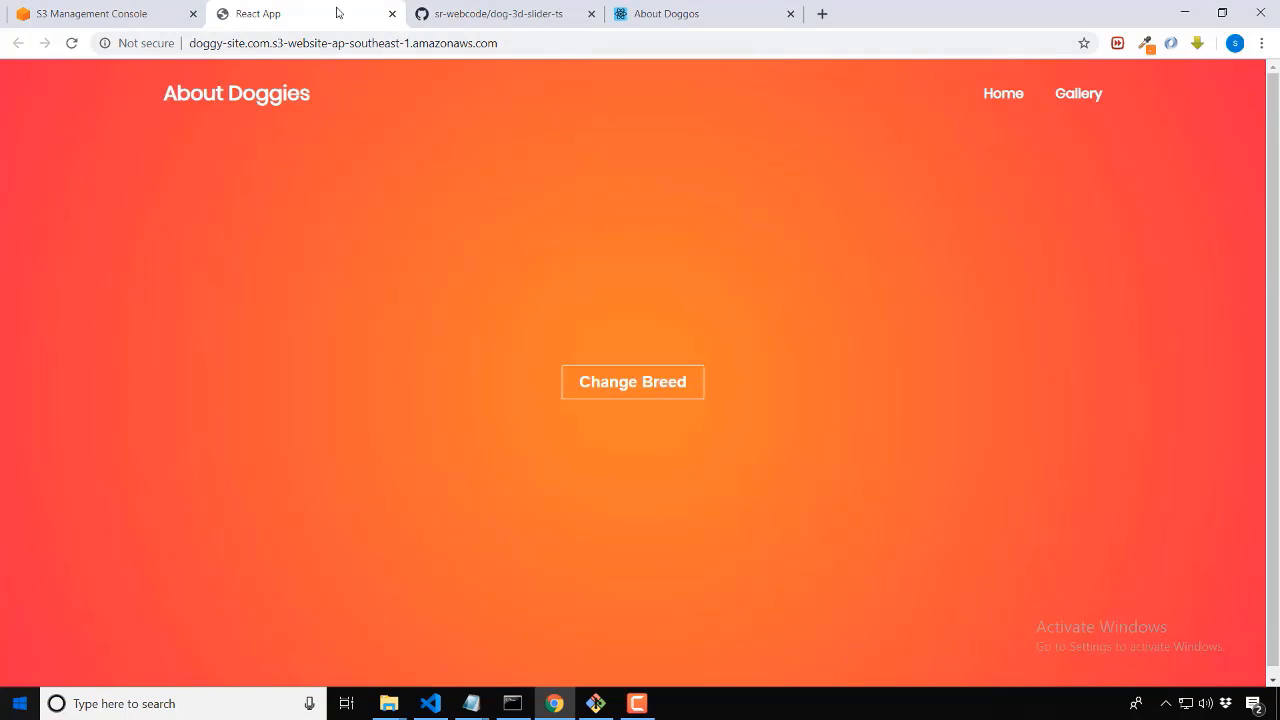
drag(300, 13, 100, 13)
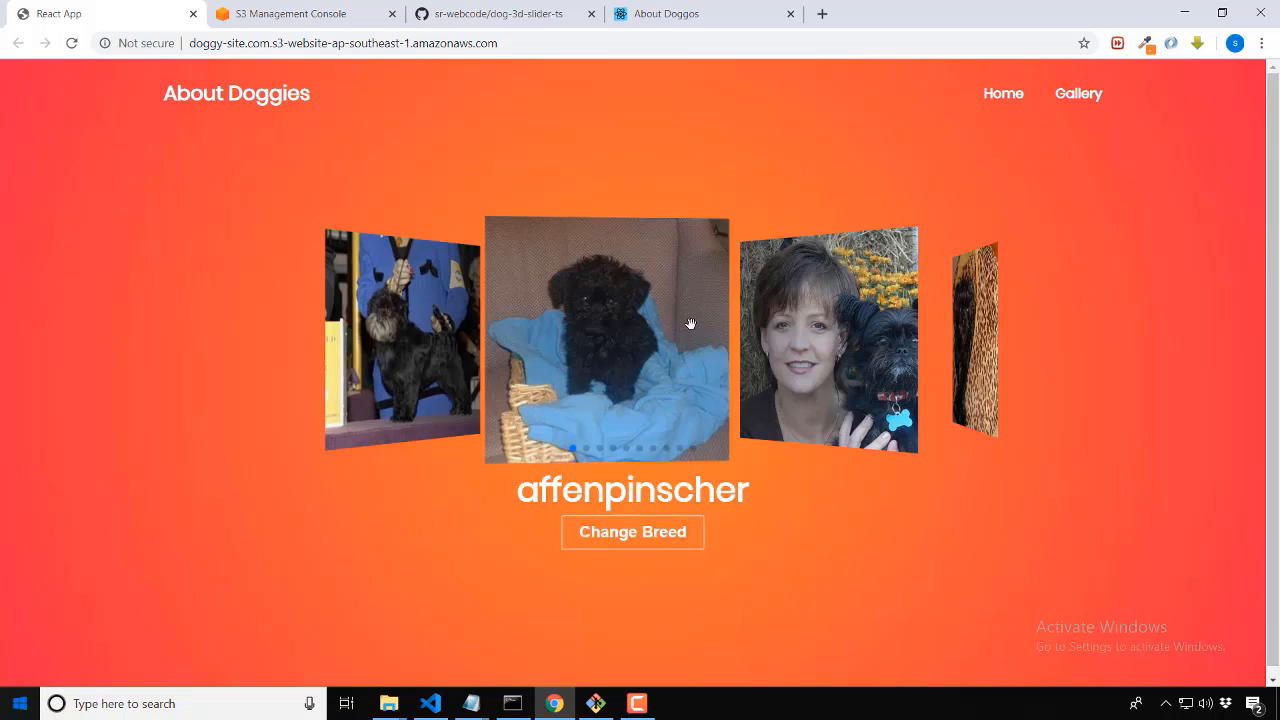
Open a narrow browser console beside the deployed site and test swiping through the affenpinscher image slider.
key(ctrl+shift+j)
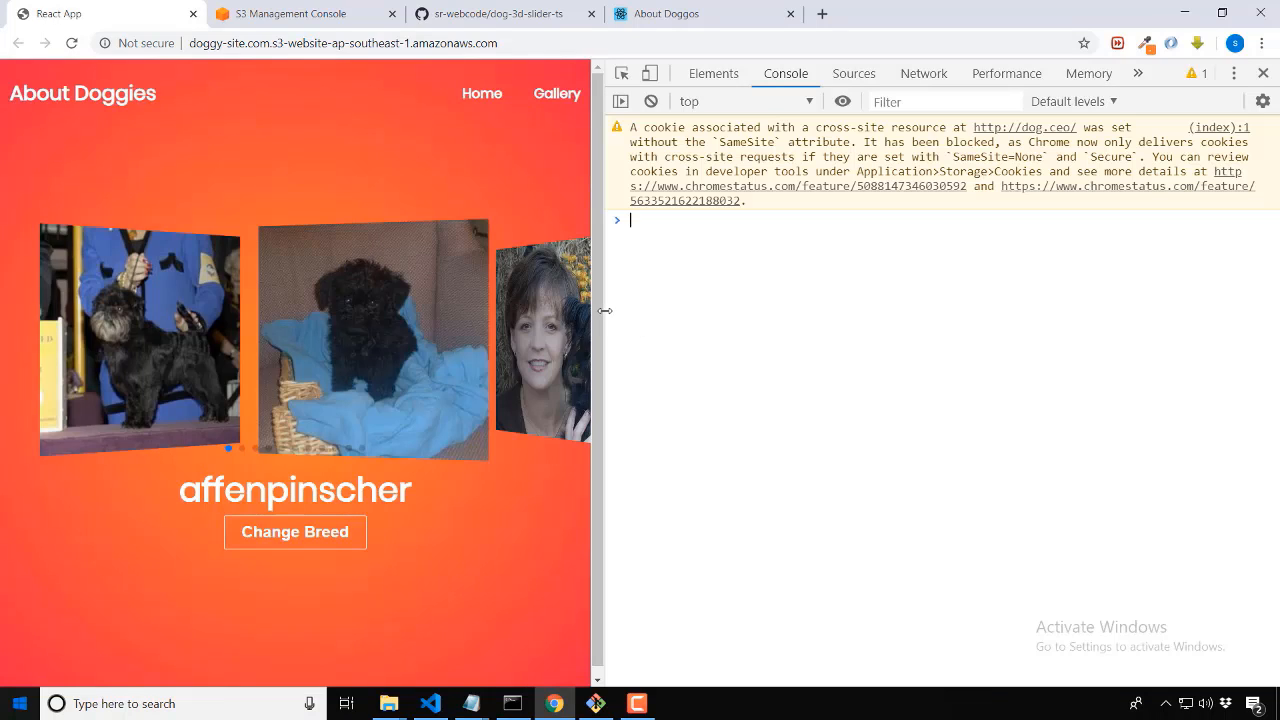
drag(605, 311, 806, 311)
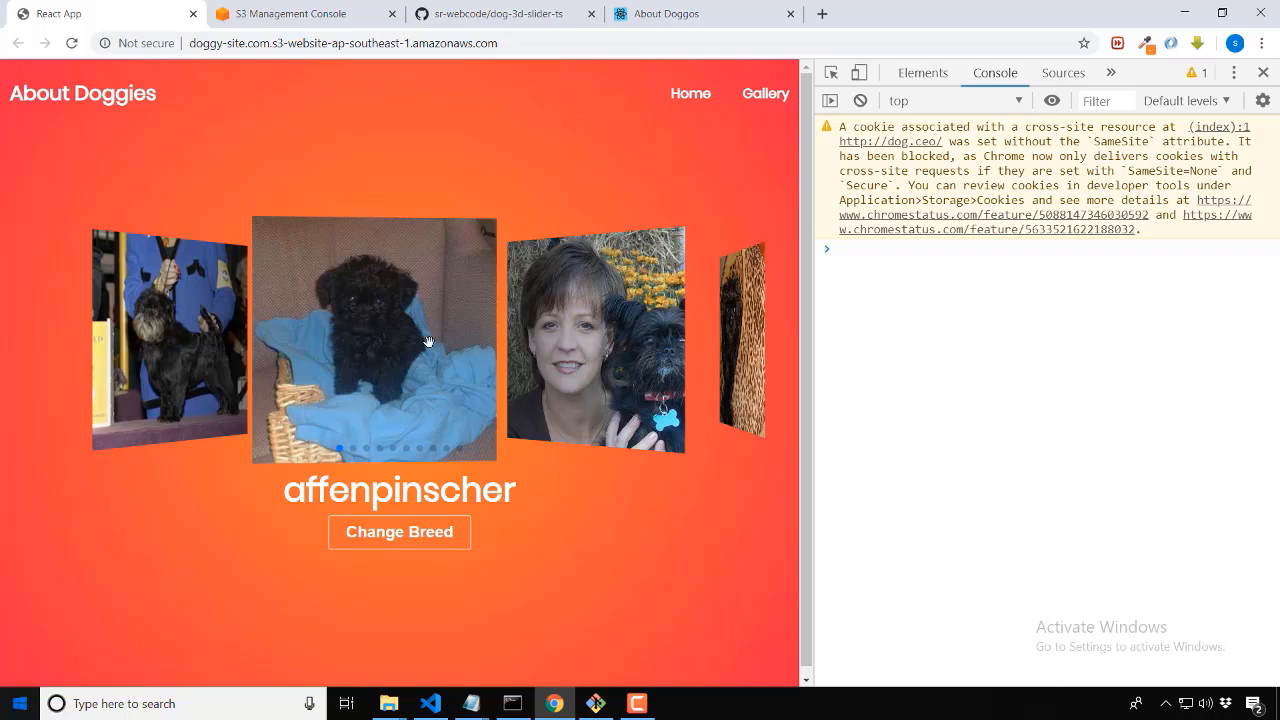
drag(657, 367, 312, 386)
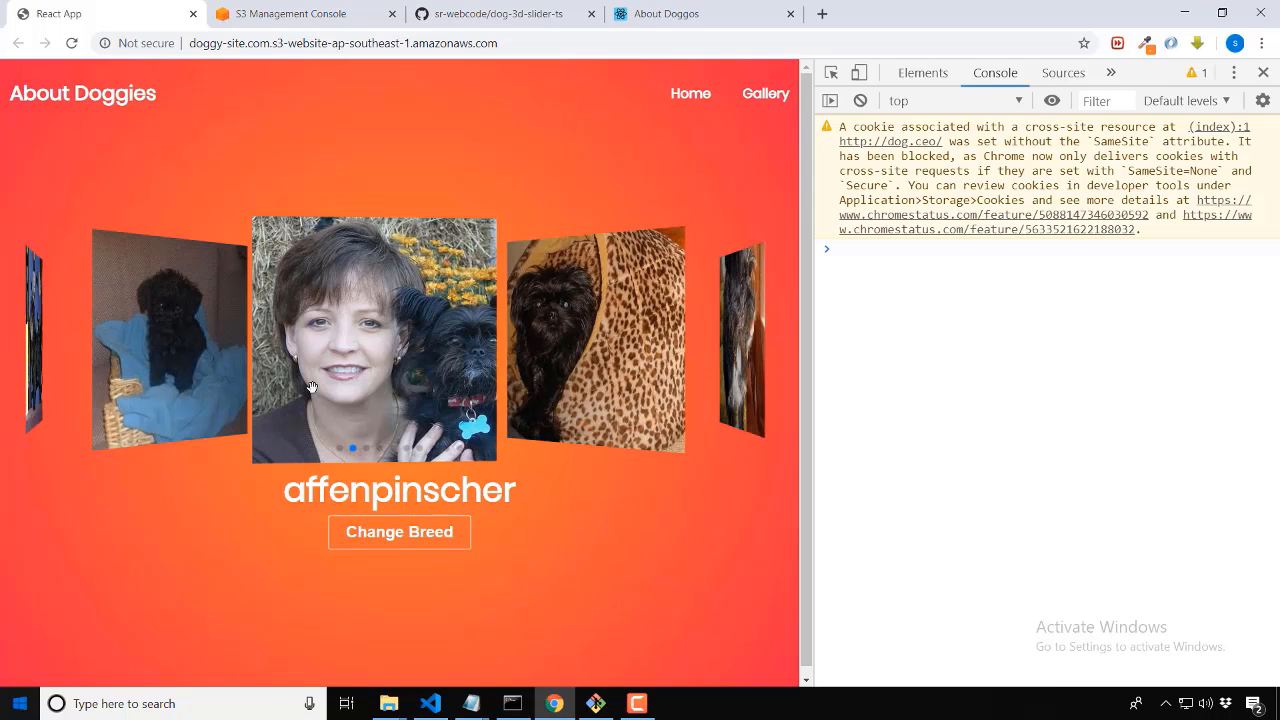
click(650, 377)
click(650, 377)
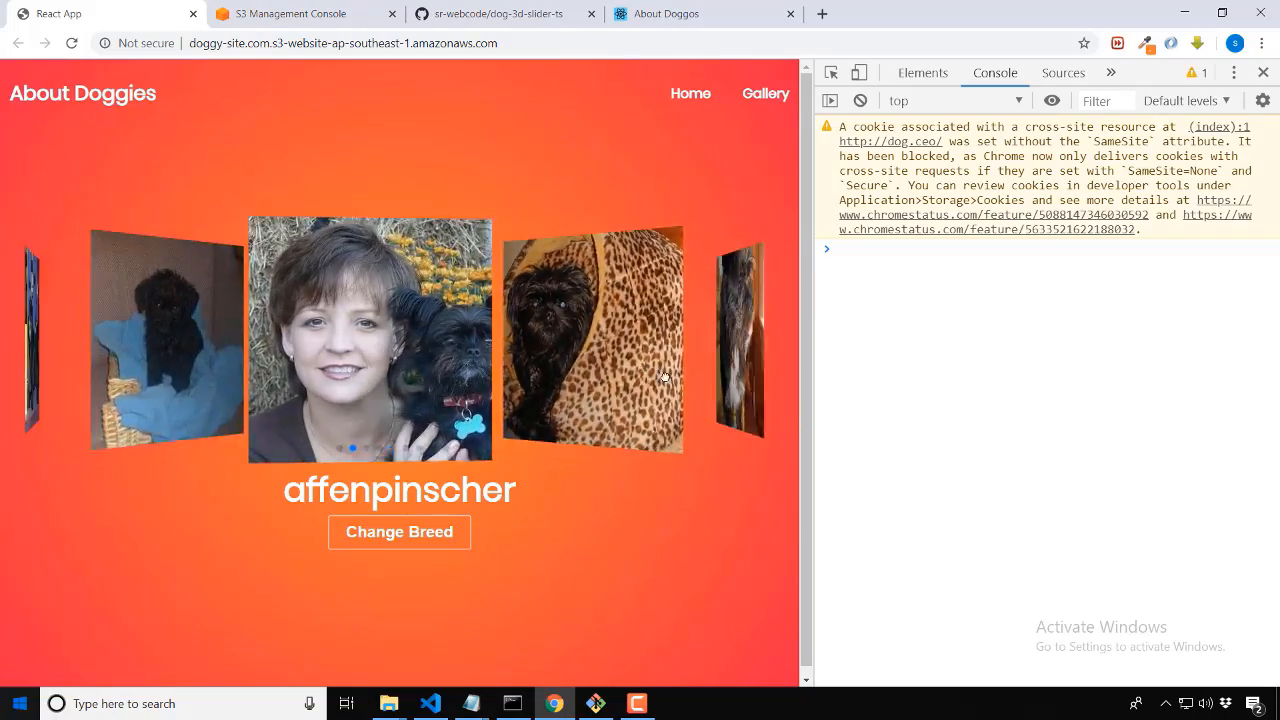
drag(665, 377, 203, 380)
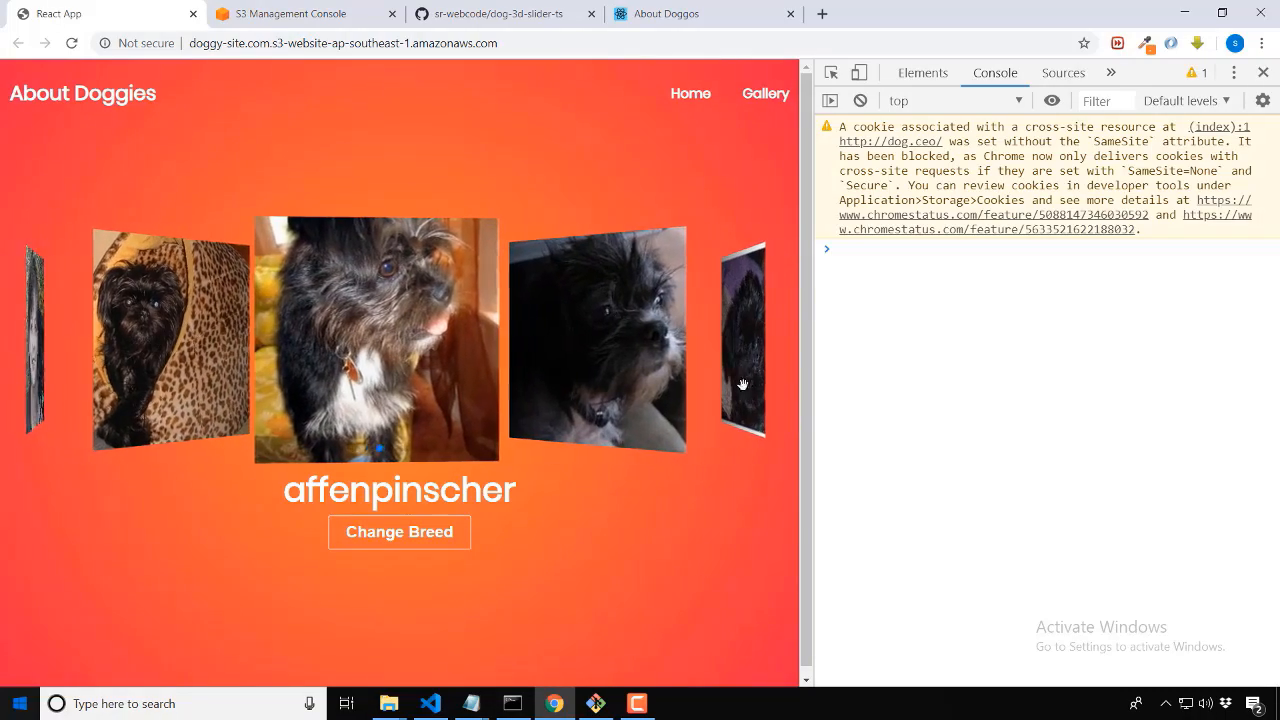
drag(816, 387, 874, 386)
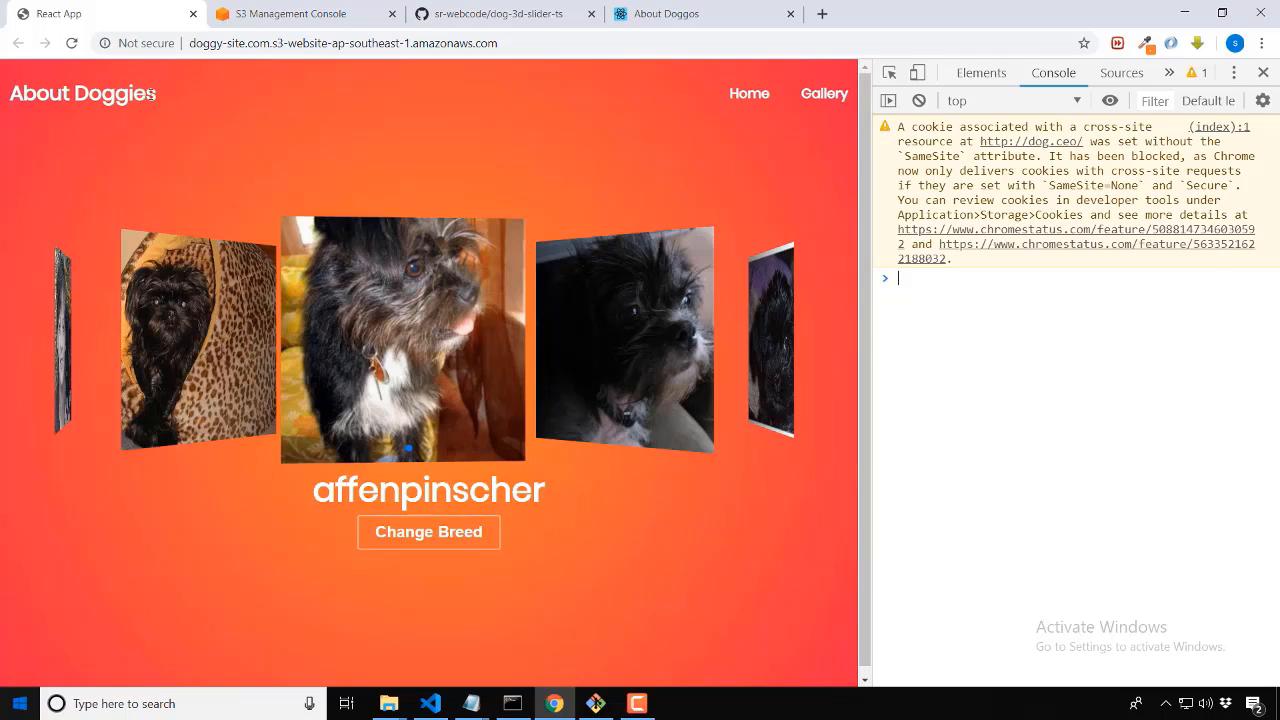
drag(159, 98, 8, 111)
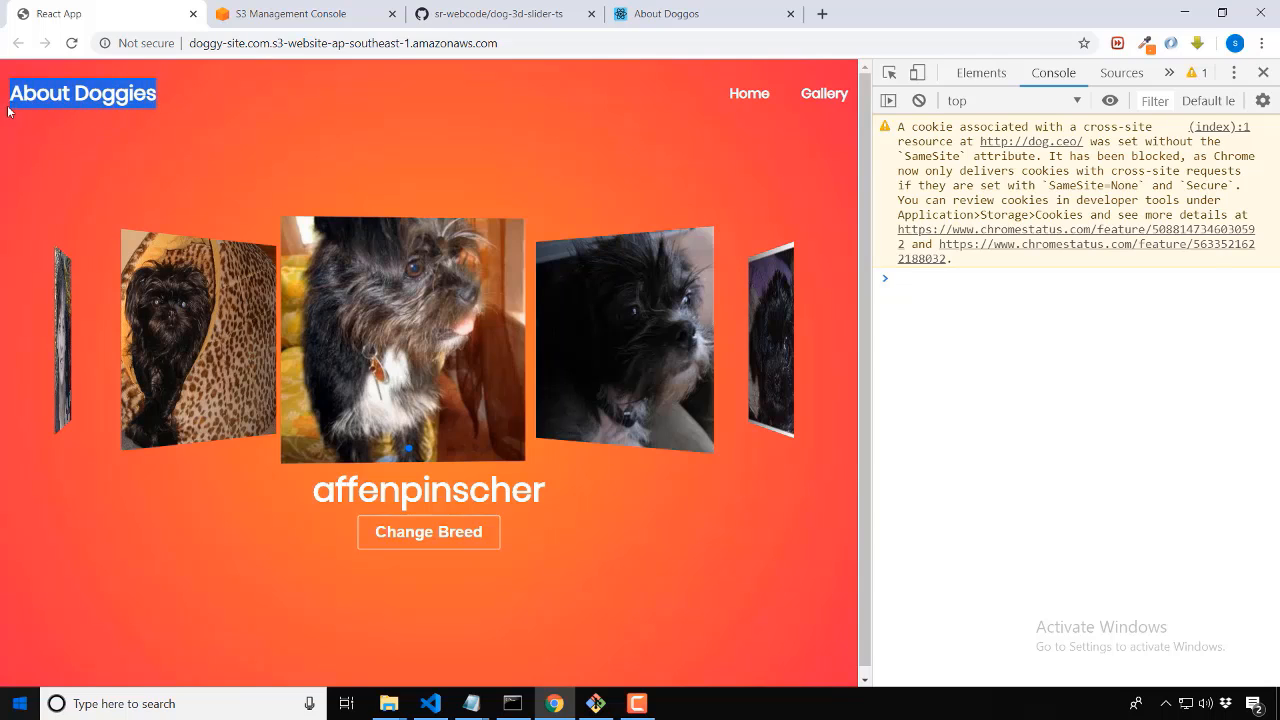
click(85, 130)
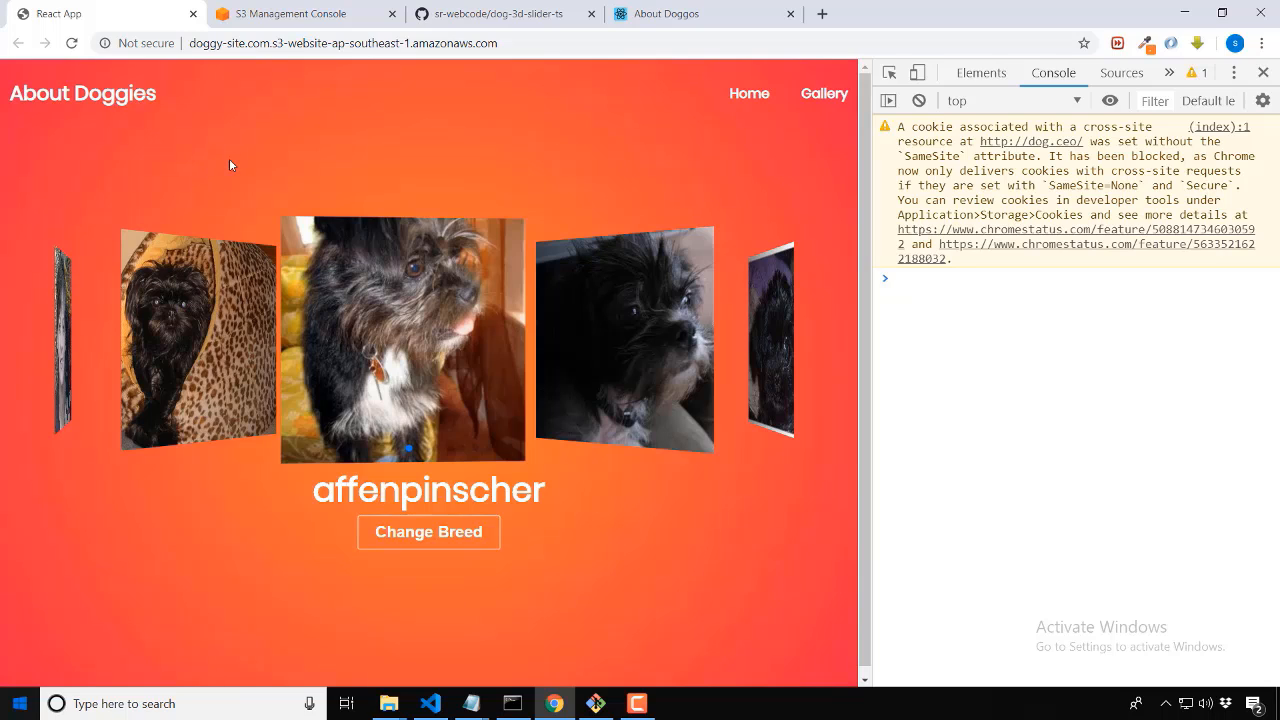
Switch to Visual Studio Code to look through the ts-dog-list project's source files, and return to the deployed site in Chrome.
click(430, 703)
click(491, 266)
scroll(482, 322, down, 2)
scroll(482, 322, up, 2)
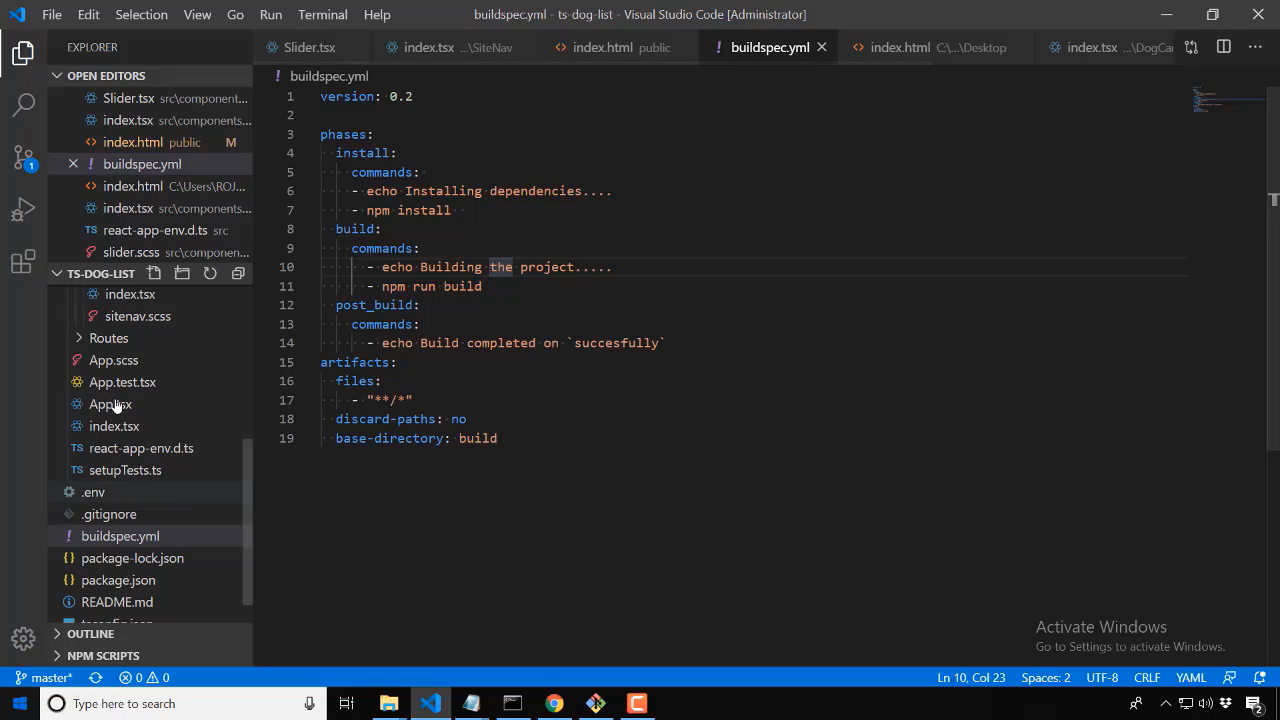
scroll(150, 420, up, 2)
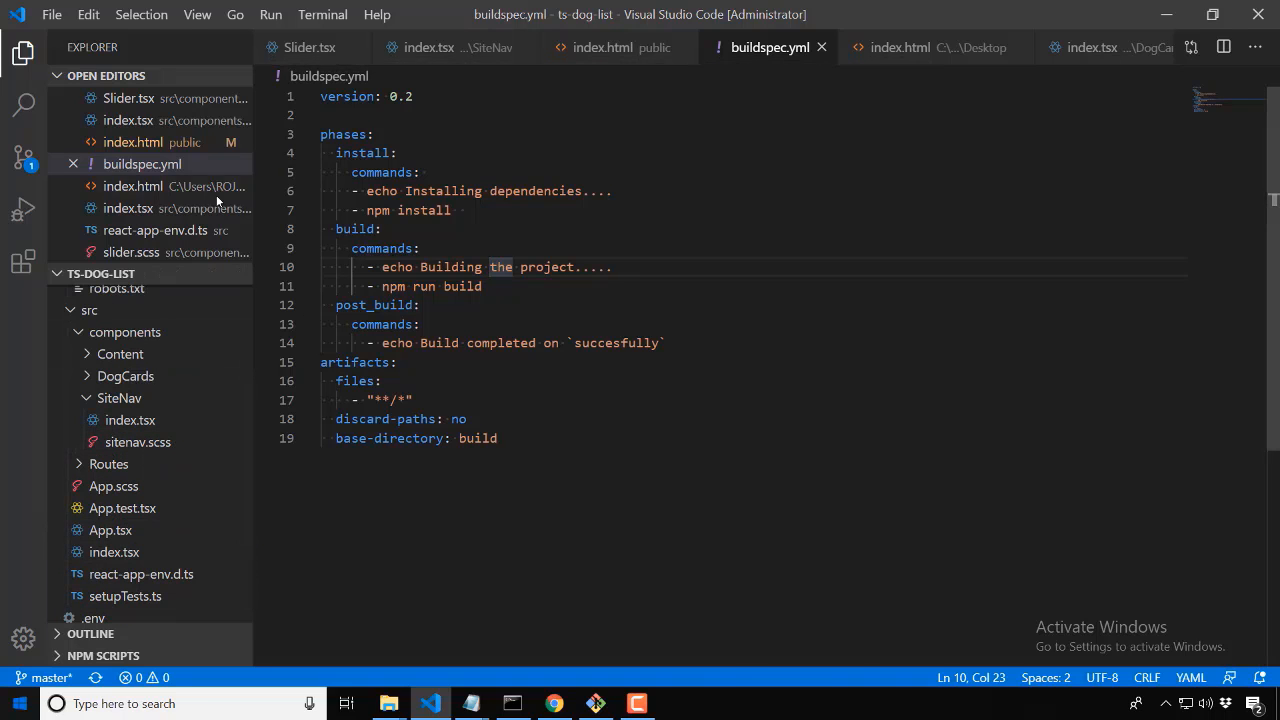
key(alt+Tab)
key(alt+Tab)
key(alt+Tab)
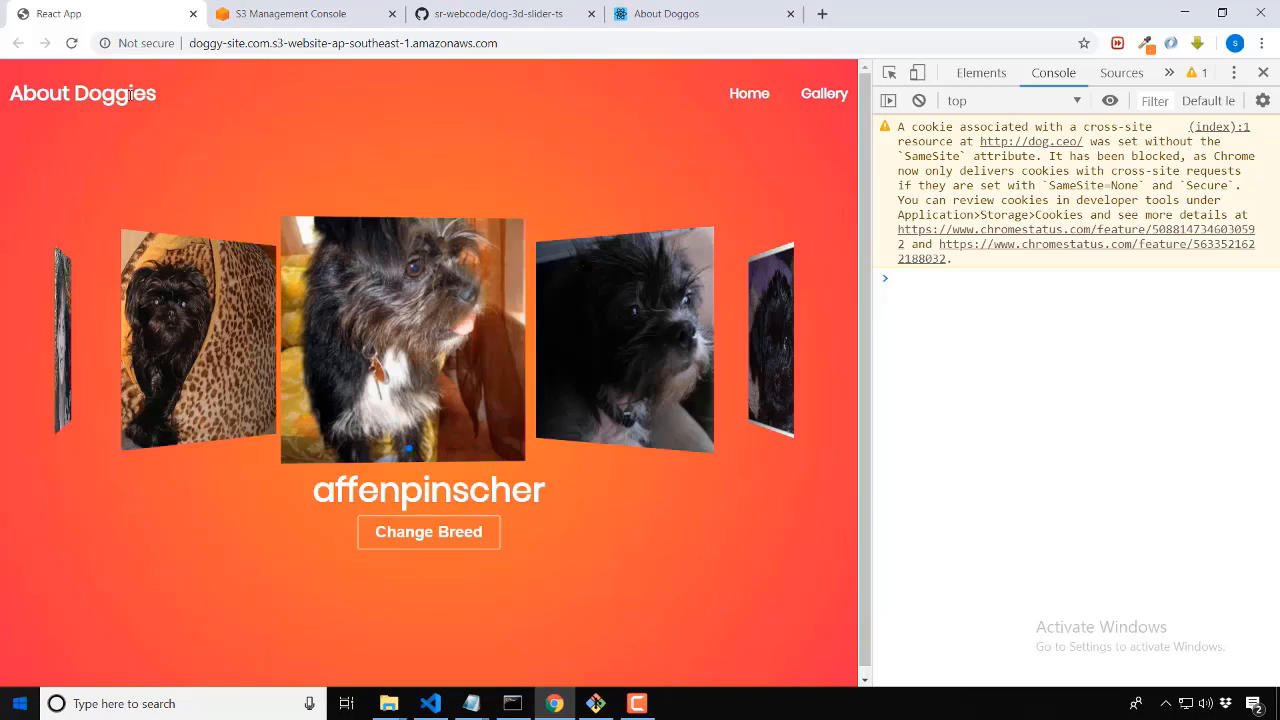
Switch to Visual Studio Code and change the site-logo heading in SiteNav's index.tsx to "About Doggos".
key(alt+Tab)
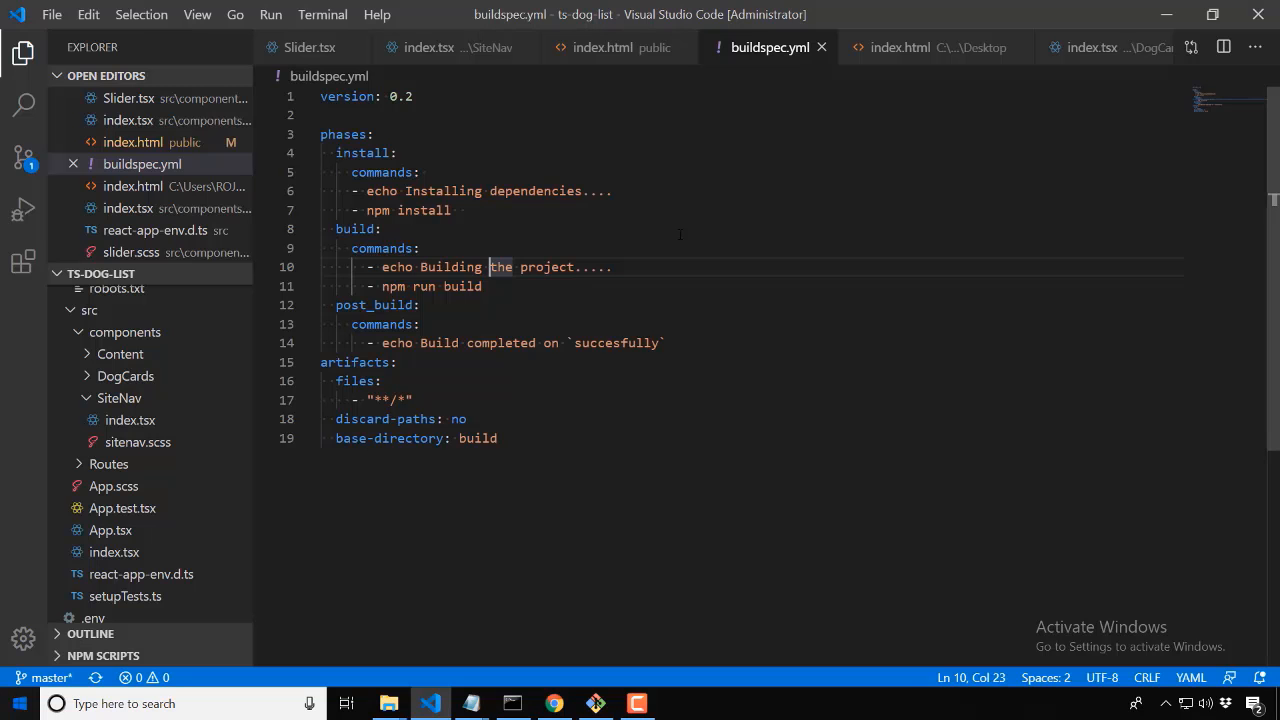
drag(435, 172, 398, 153)
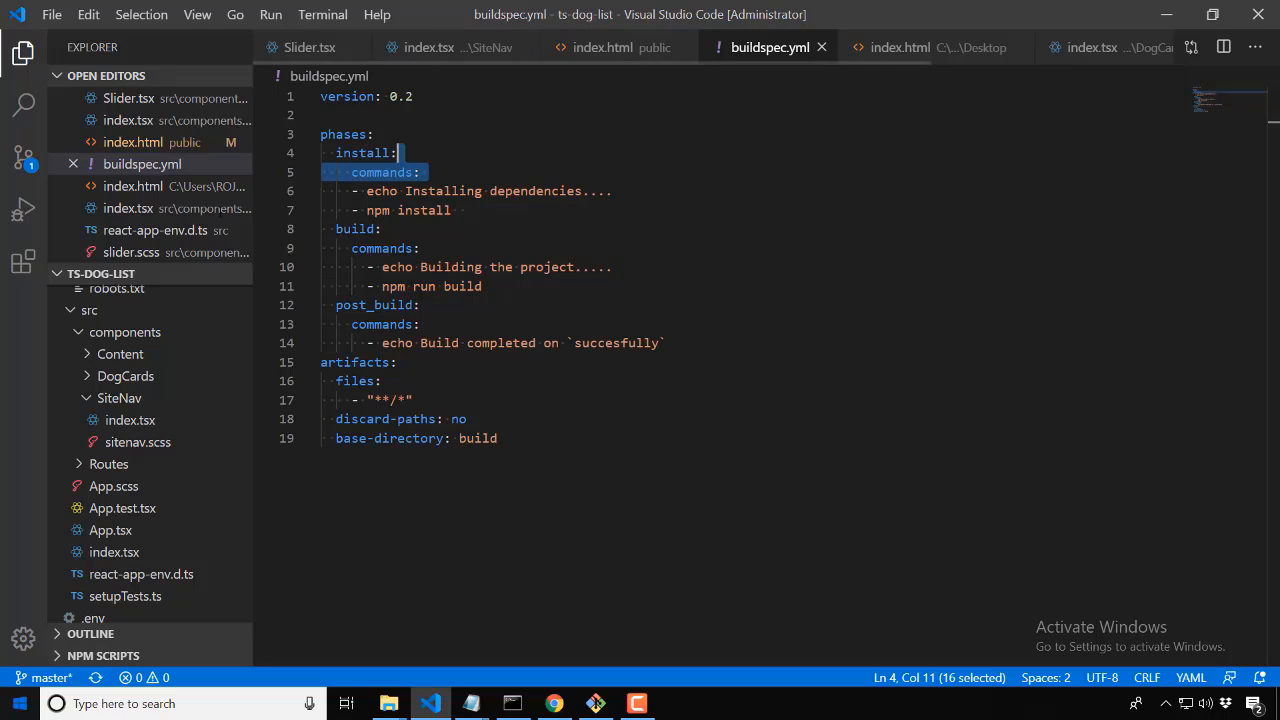
click(130, 420)
click(497, 248)
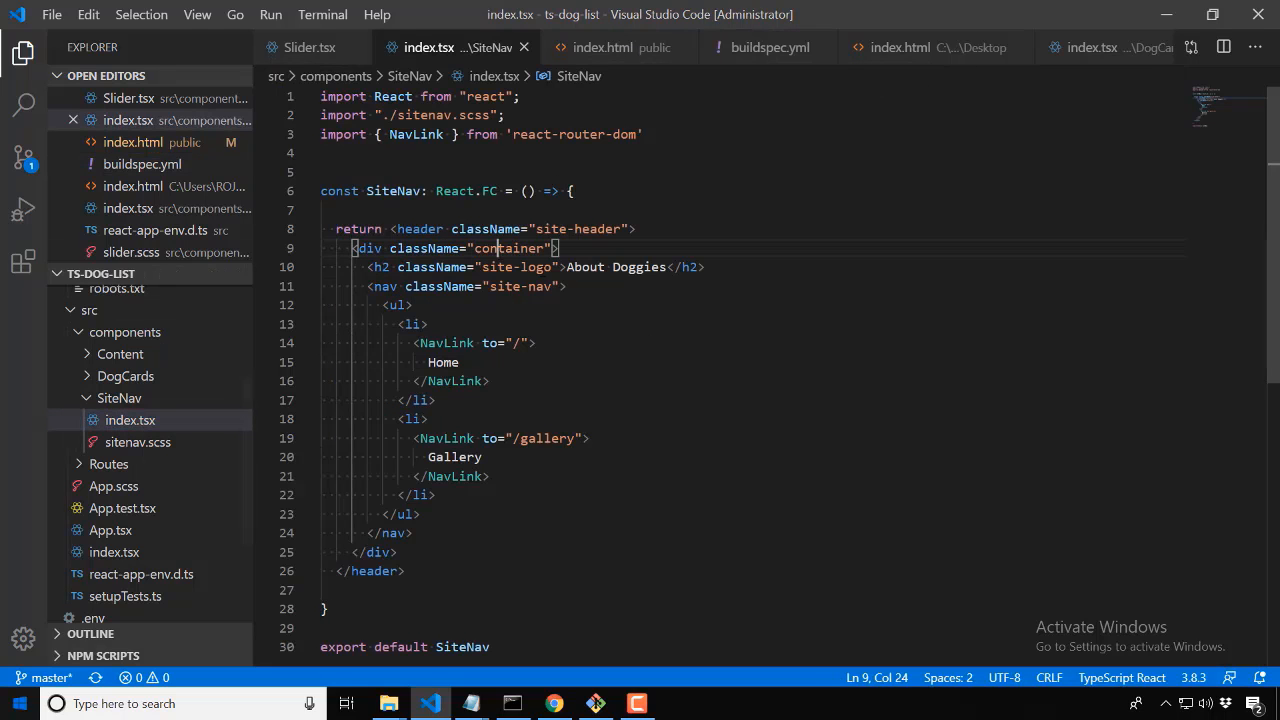
double_click(640, 267)
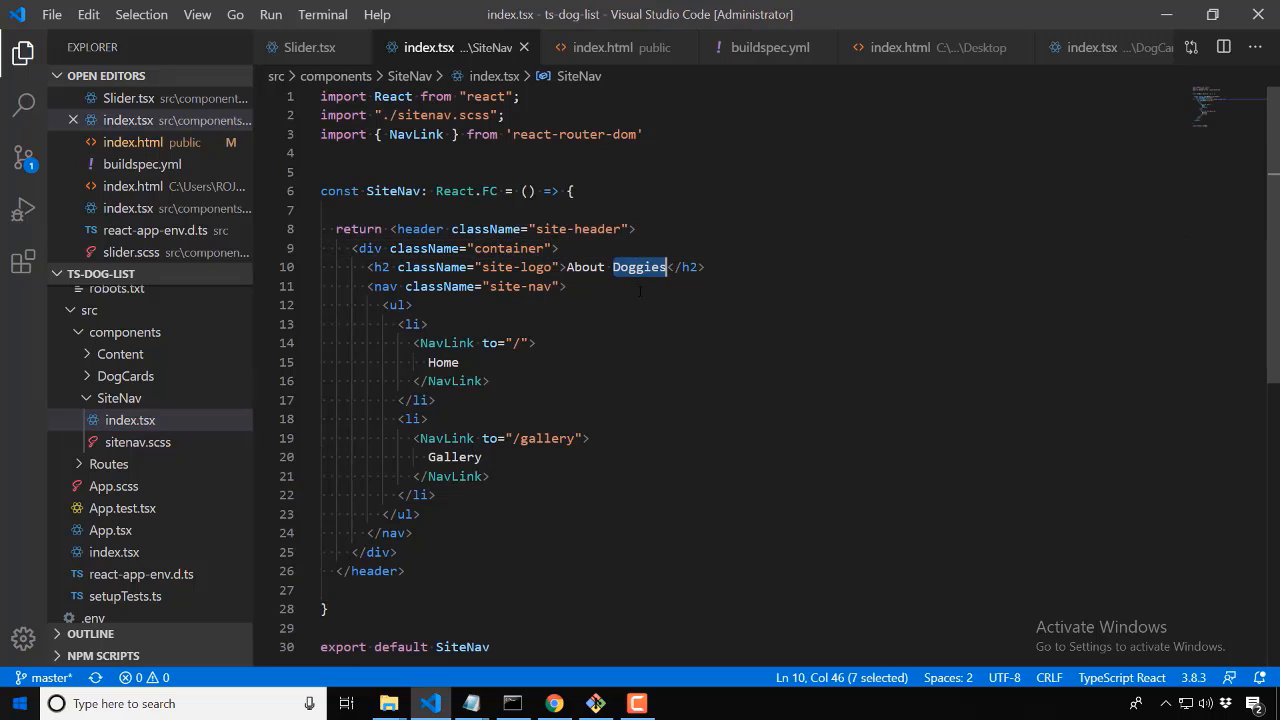
text(Doggos)
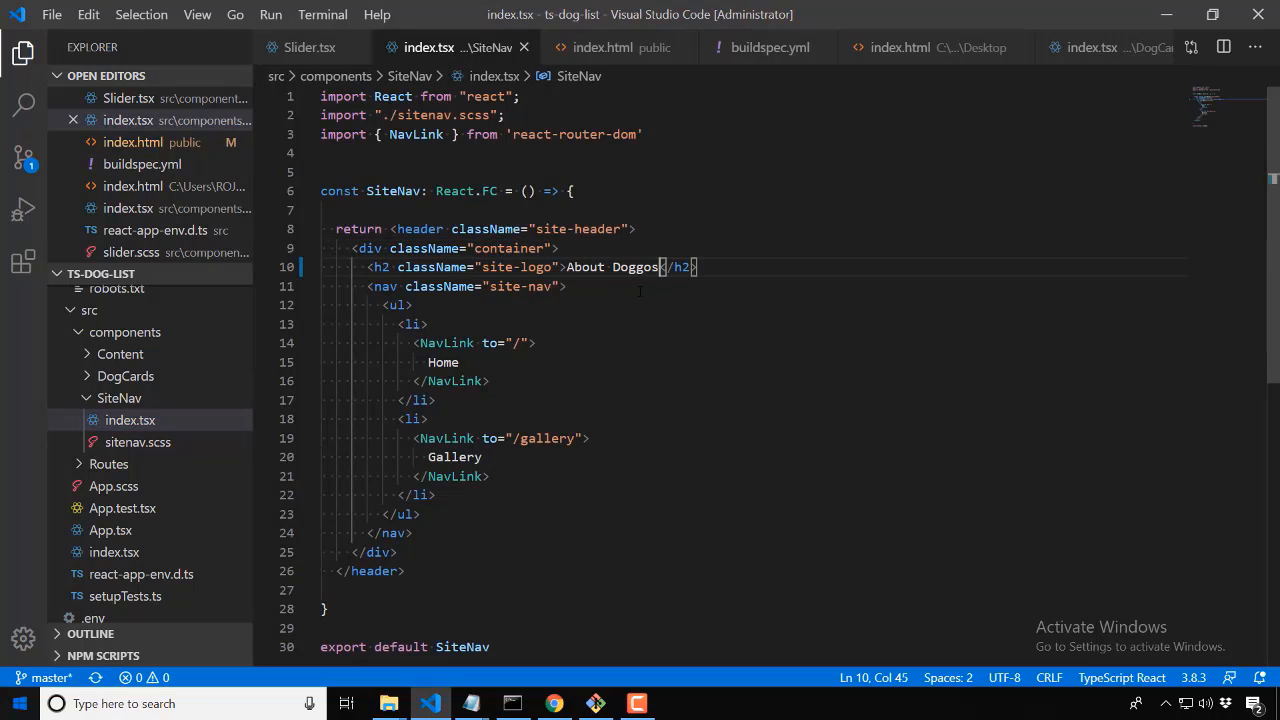
Save the SiteNav index.tsx file, look at the npm development server's terminal, and return to the code editor.
mouse_move(512, 703)
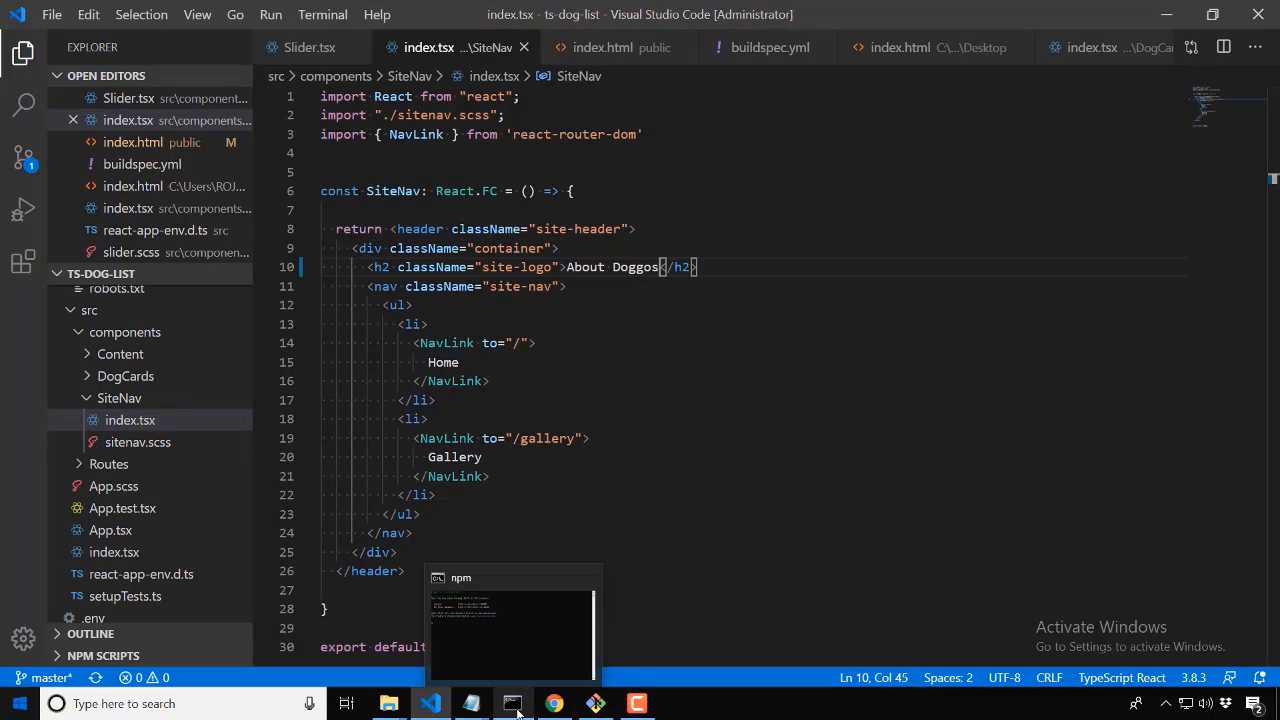
click(498, 643)
key(ctrl+s)
key(ctrl+s)
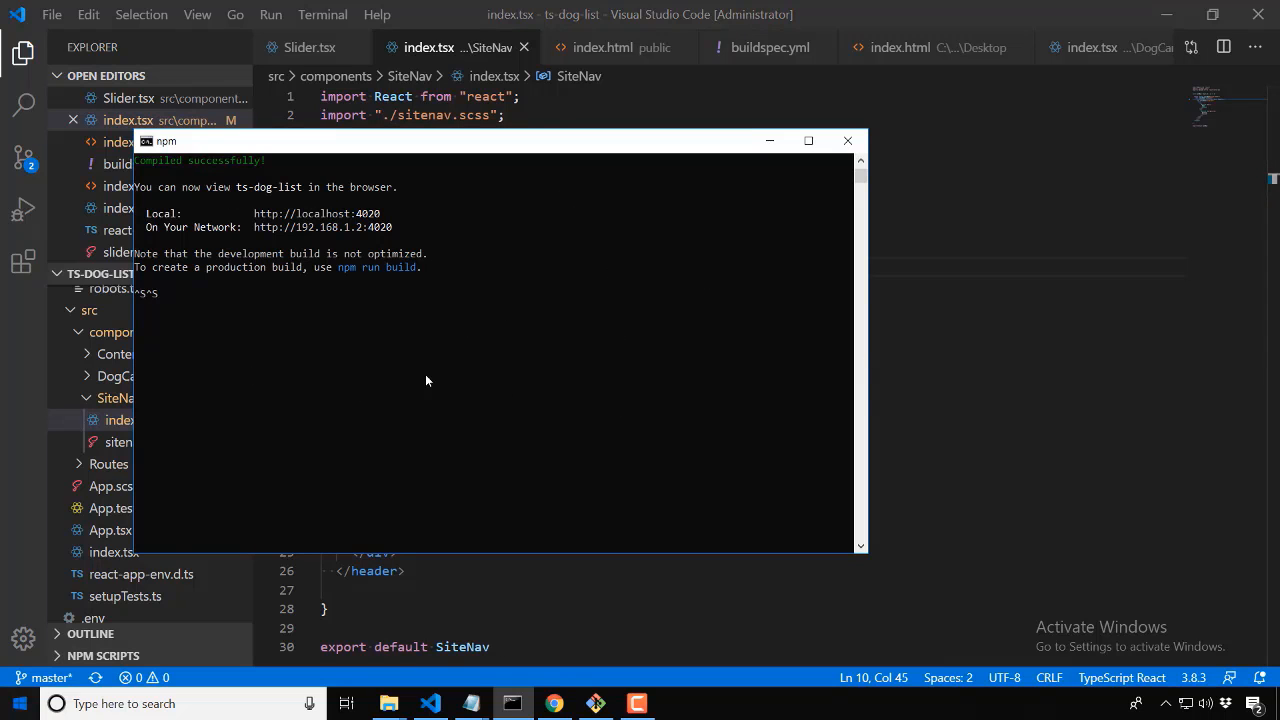
click(512, 703)
click(403, 552)
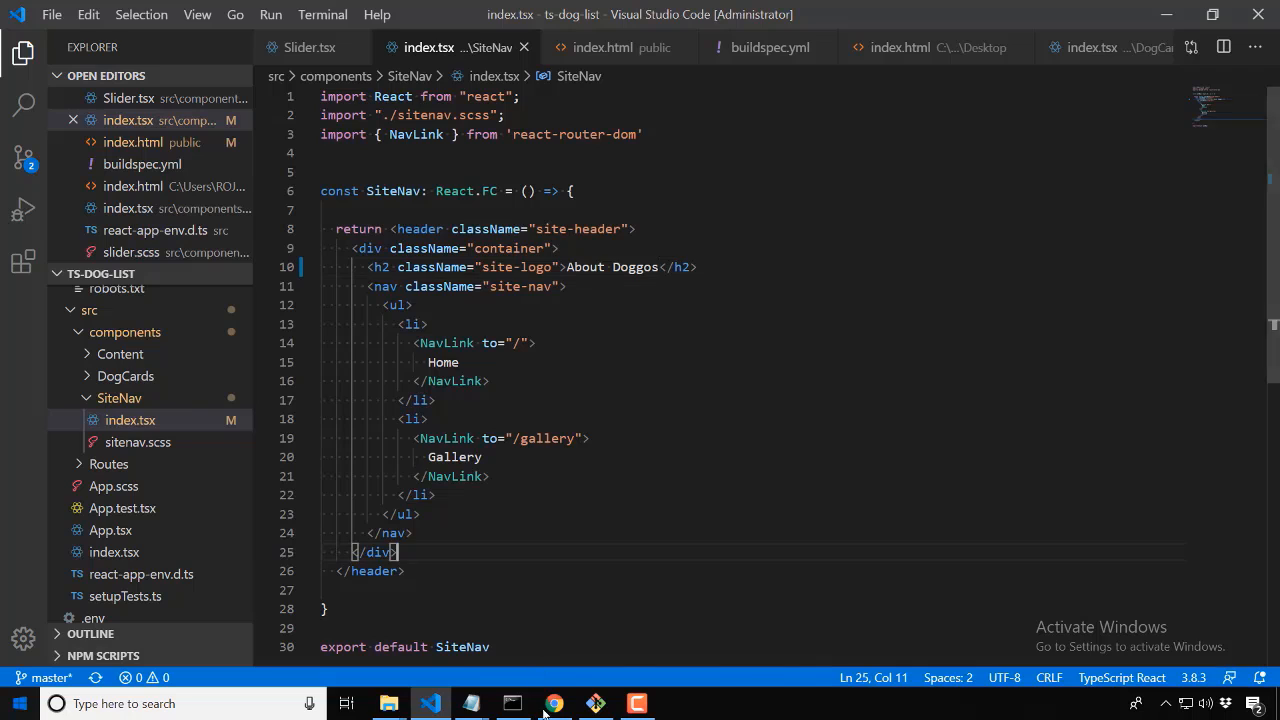
Switch to Chrome, open localhost:4020 in a new tab, and place the local site's tab beside the deployed site's tab.
click(553, 703)
key(ctrl+t)
text(loca)
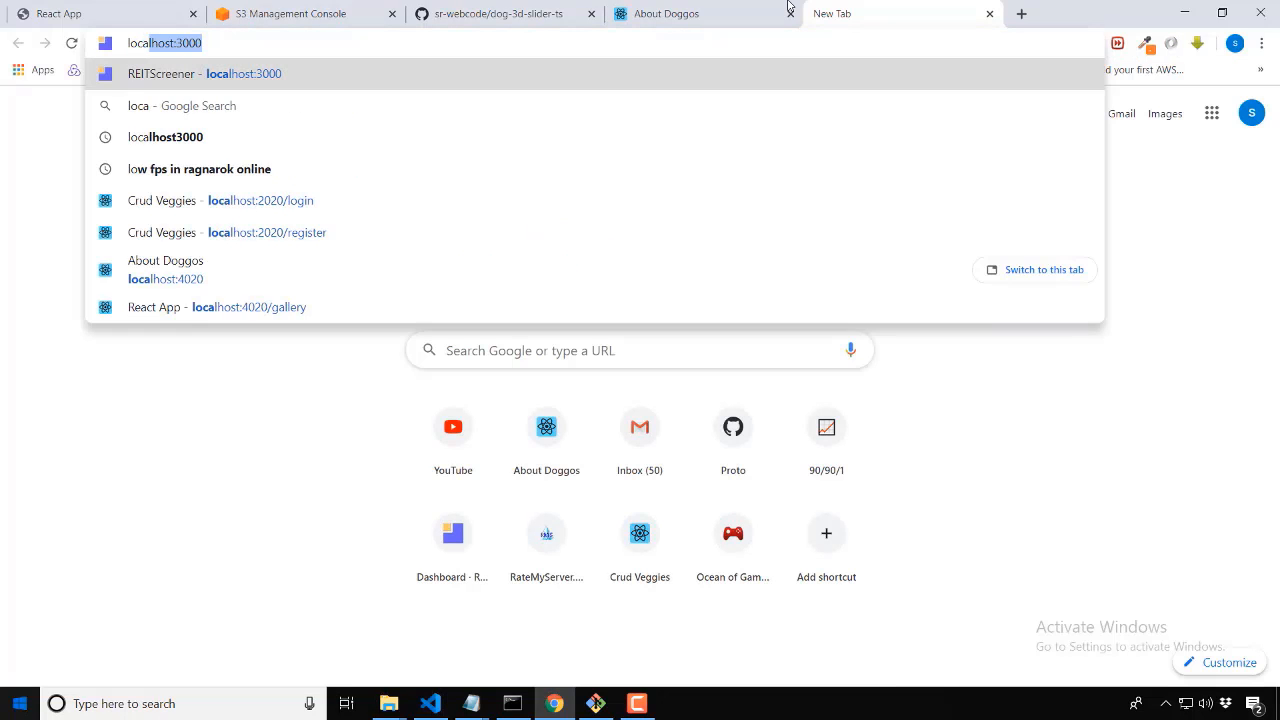
text(lhost:4020)
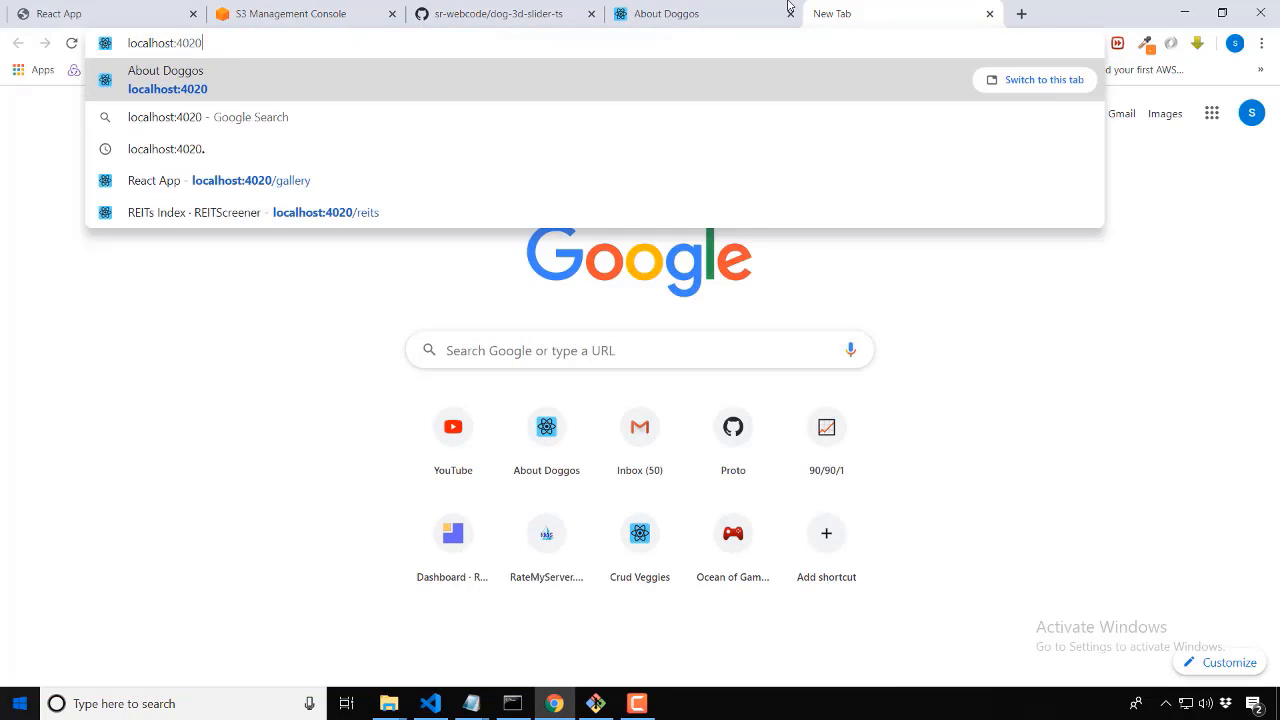
key(Return)
drag(708, 5, 300, 10)
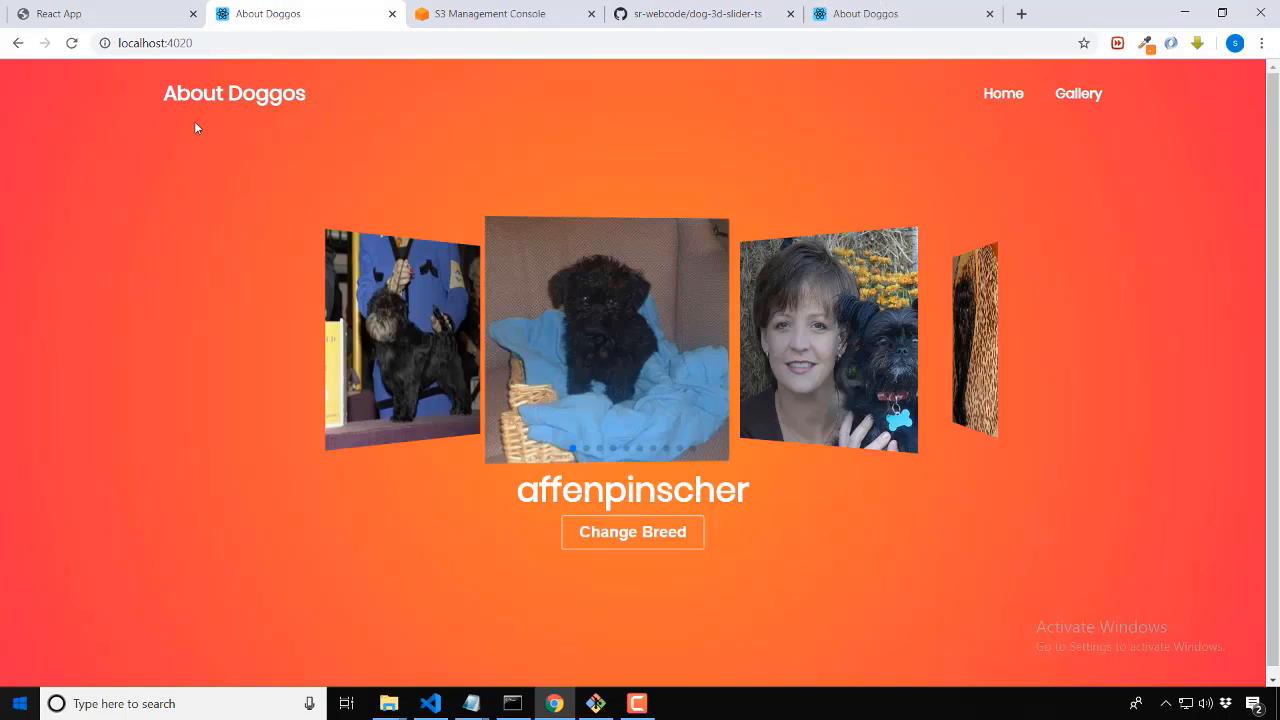
Compare the headings of the deployed and local sites, close the adjacent local site tab, and return to the deployed site.
click(40, 10)
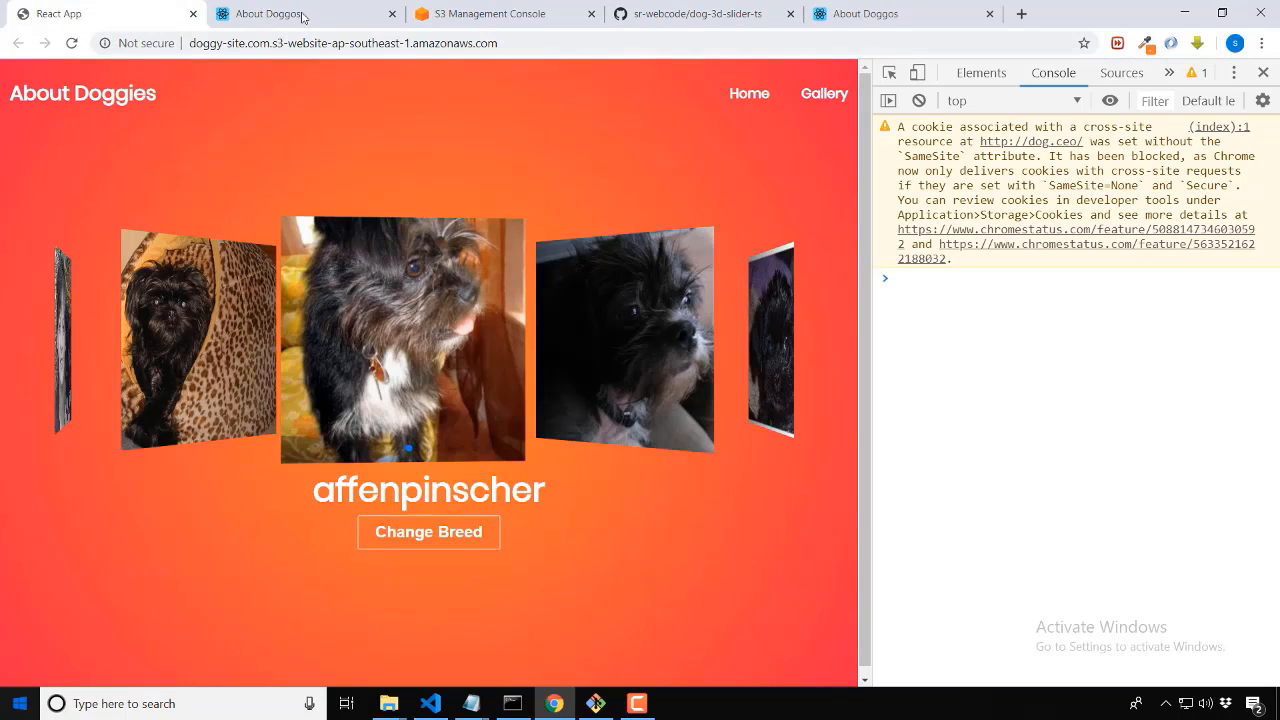
key(ctrl+Tab)
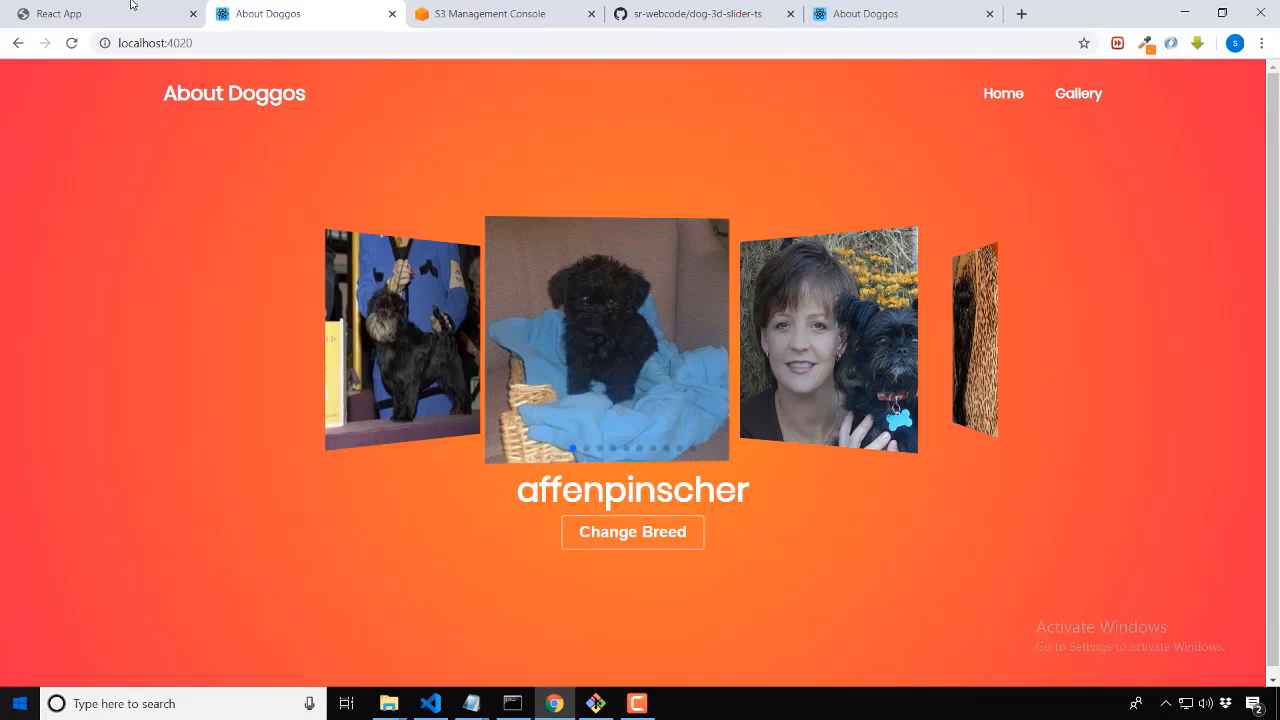
click(58, 8)
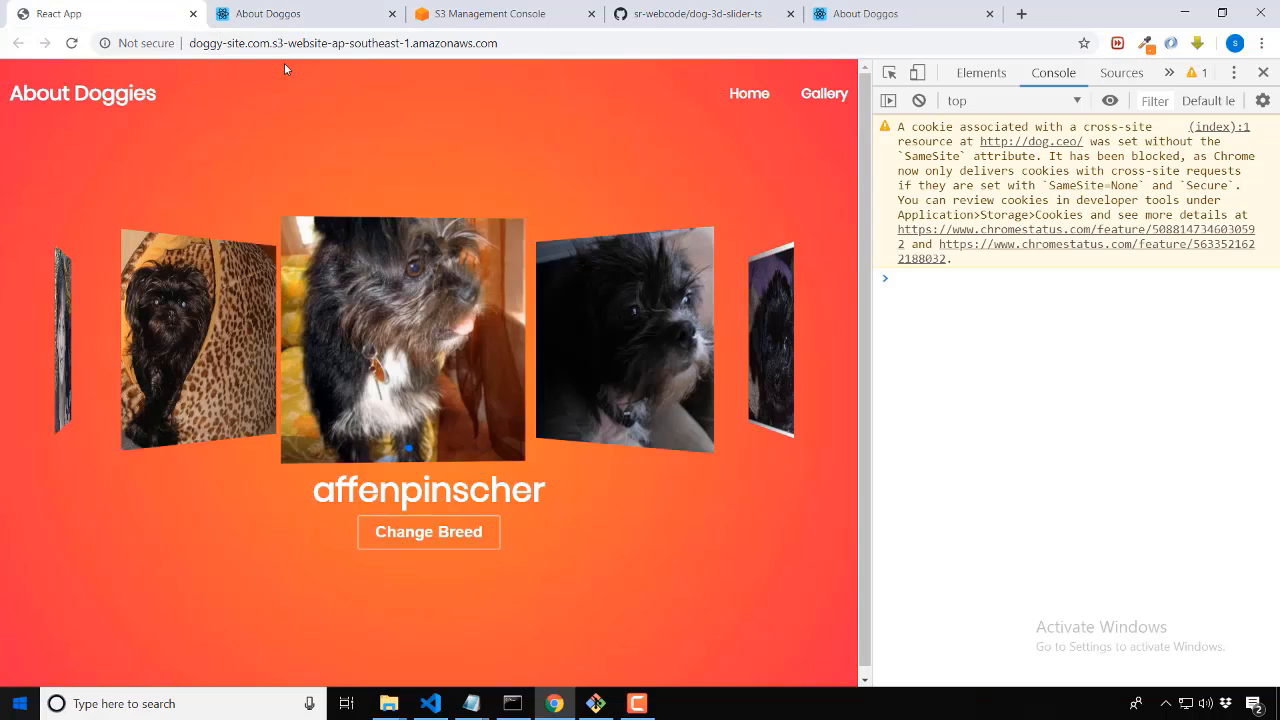
click(313, 10)
key(ctrl+w)
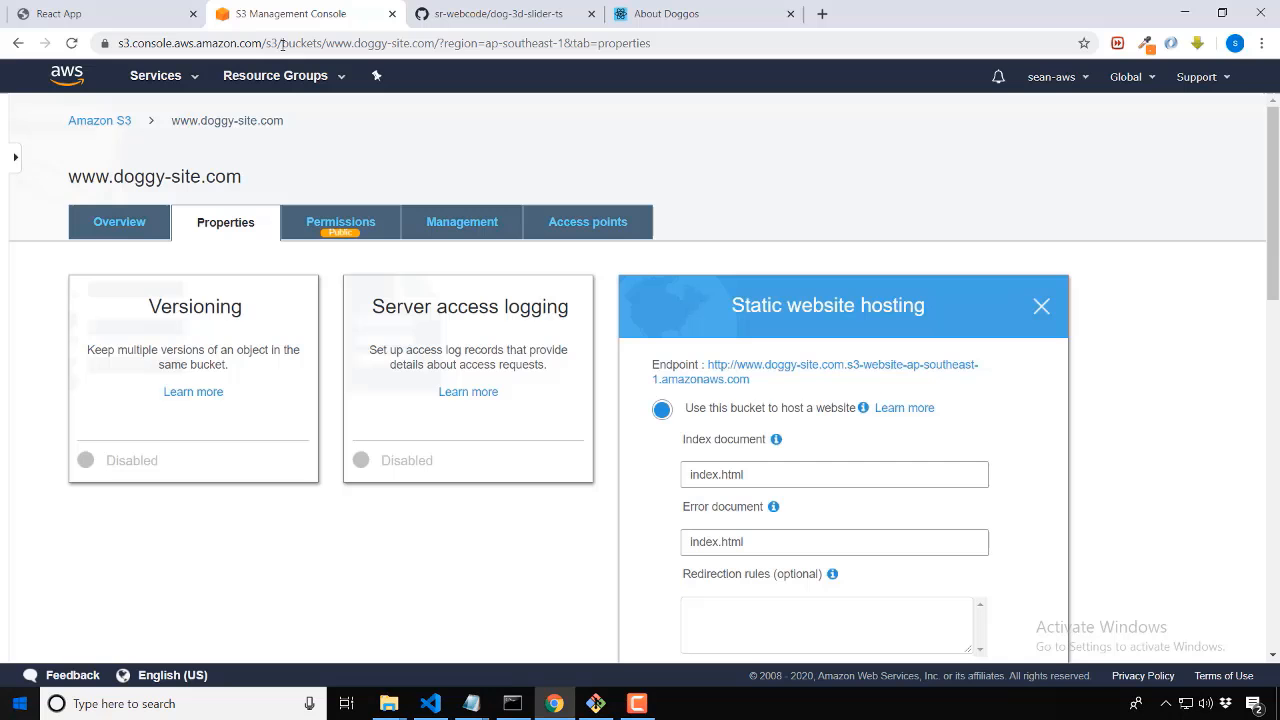
click(166, 20)
Switch to the Git Bash terminal, reduce its text size, and show the ts-dog-list repository's Git status.
click(596, 703)
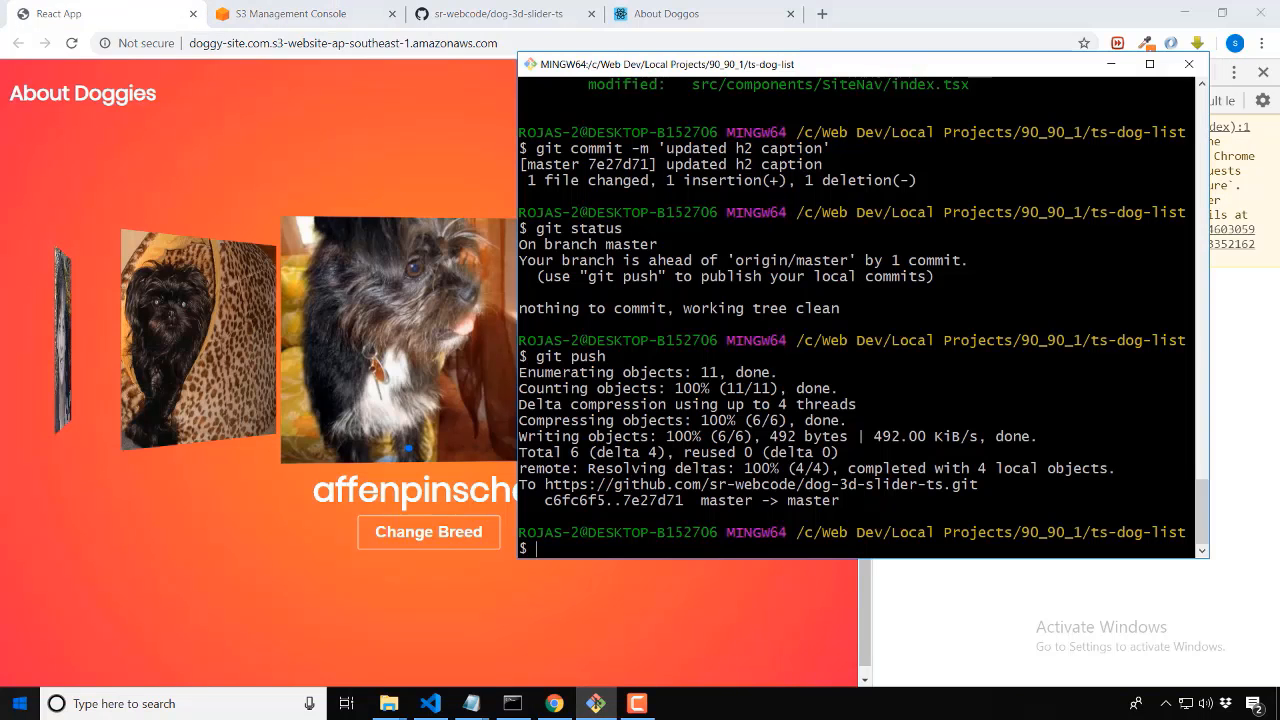
key(ctrl+minus)
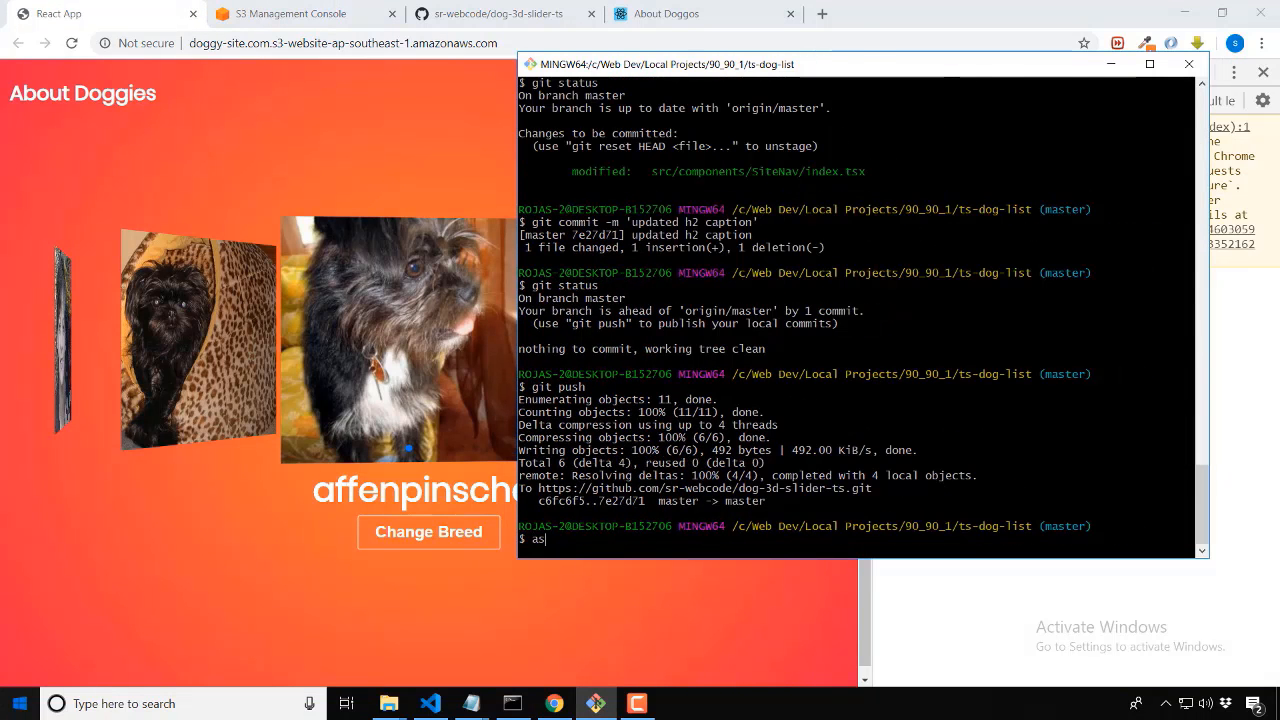
text(git status)
key(Return)
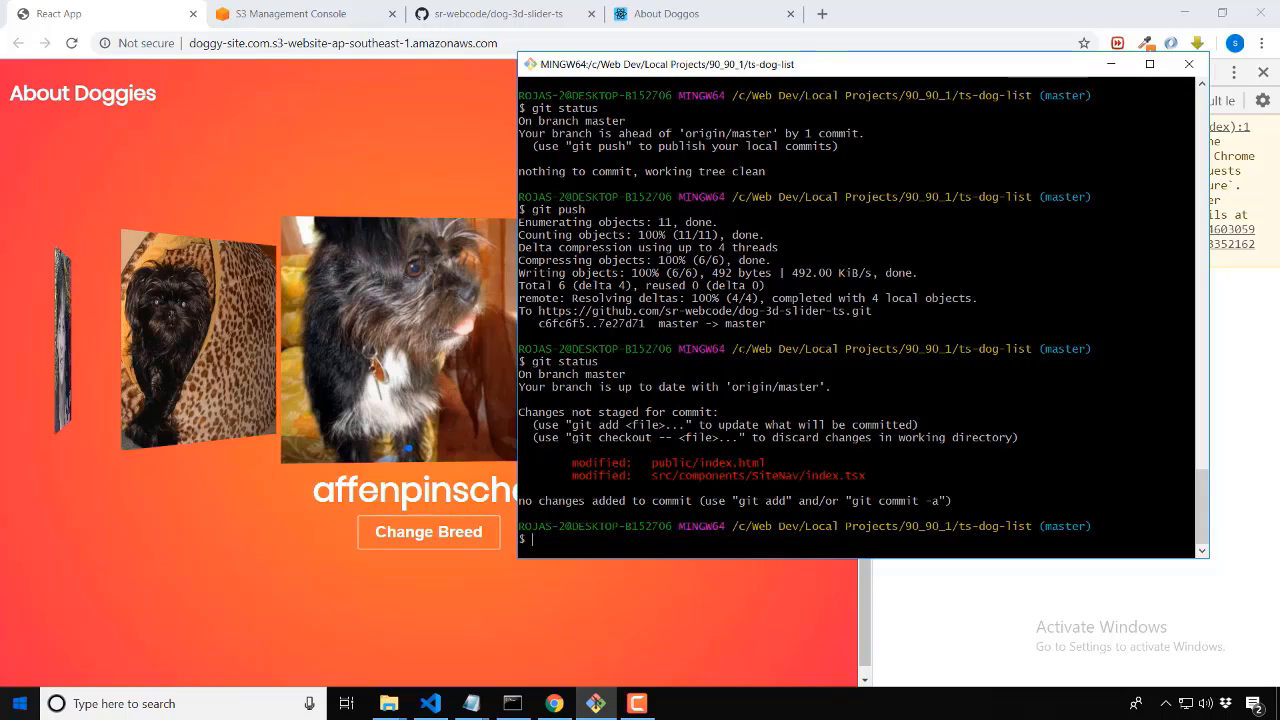
Stage all modified files with "git add ." and check the repository's status again.
text(git add)
text(a)
key(BackSpace)
key(BackSpace)
key(BackSpace)
key(BackSpace)
key(BackSpace)
text(add .)
key(Return)
text(git add .)
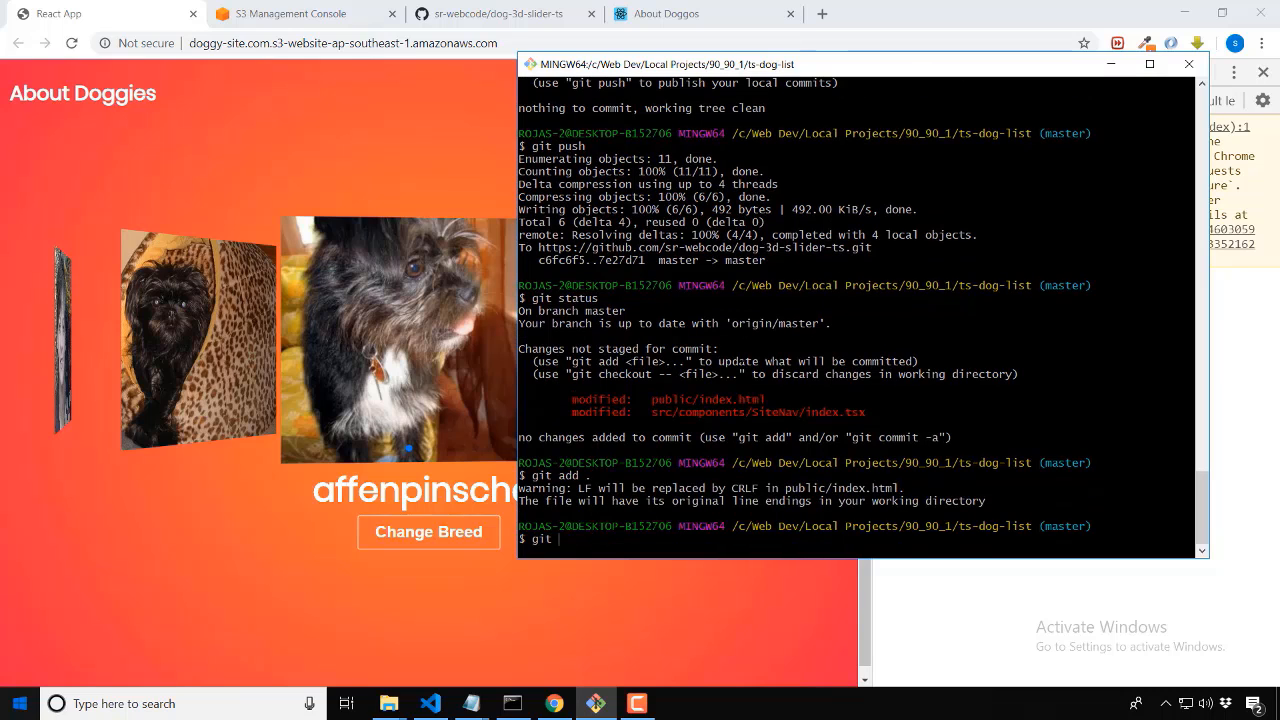
key(Return)
text(git status)
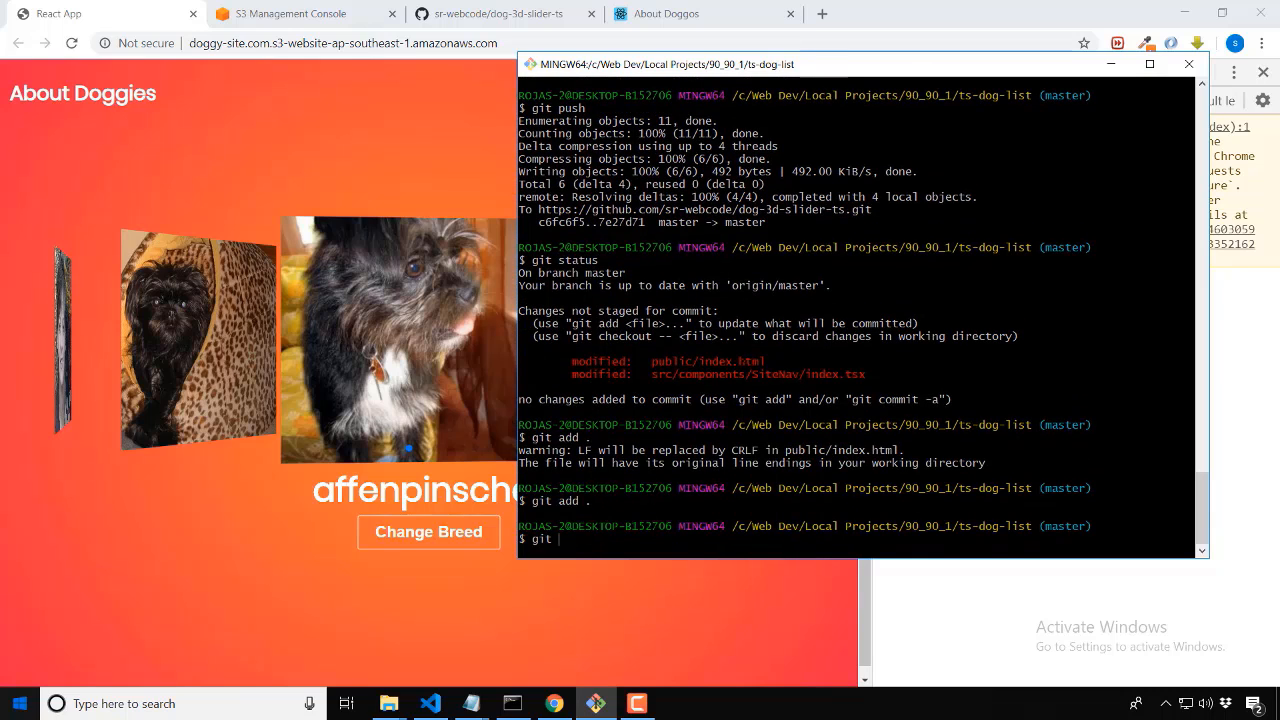
key(Return)
Commit the staged changes with the message "new file update" and push them to GitHub.
text(git commit -m )
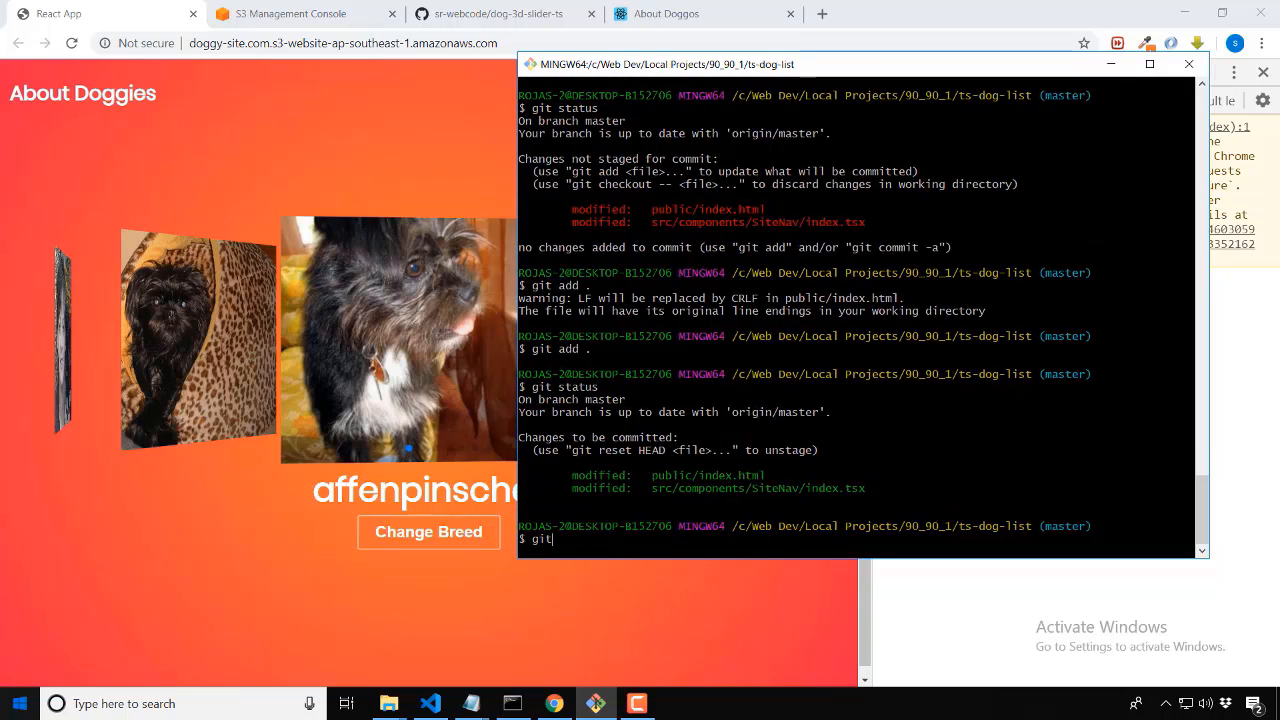
text("new file update")
key(Return)
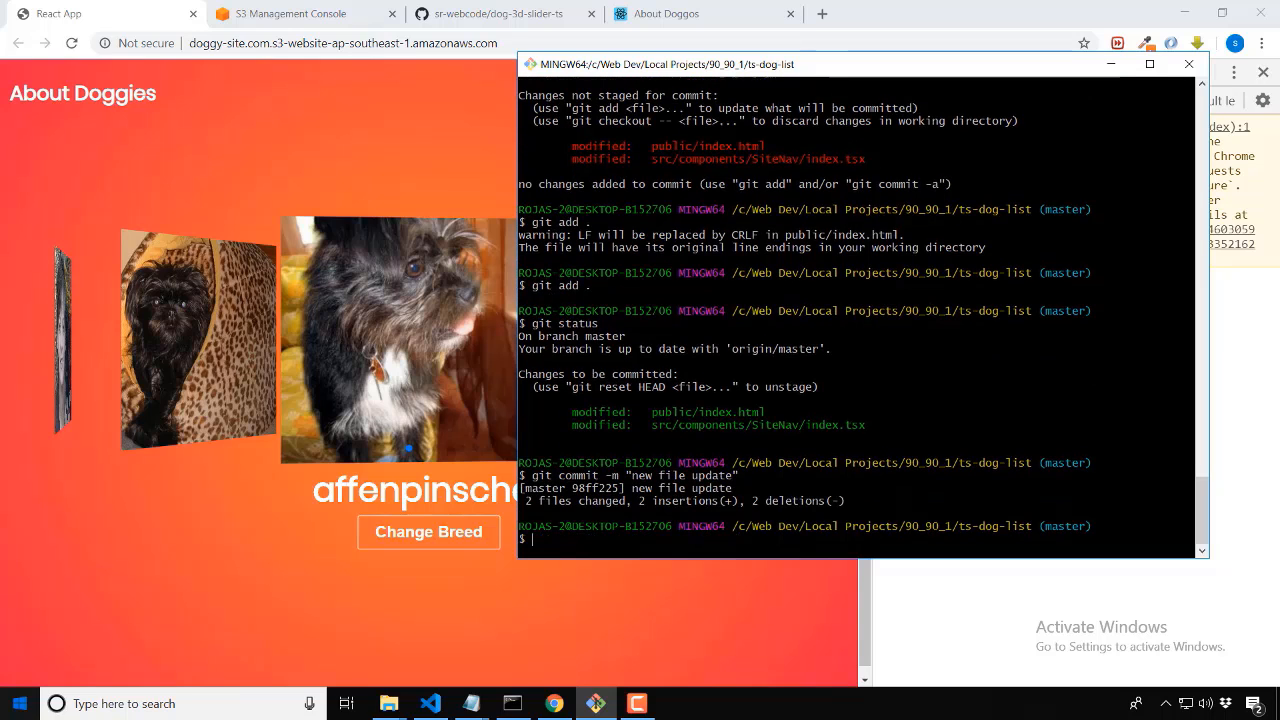
text(git push)
key(Return)
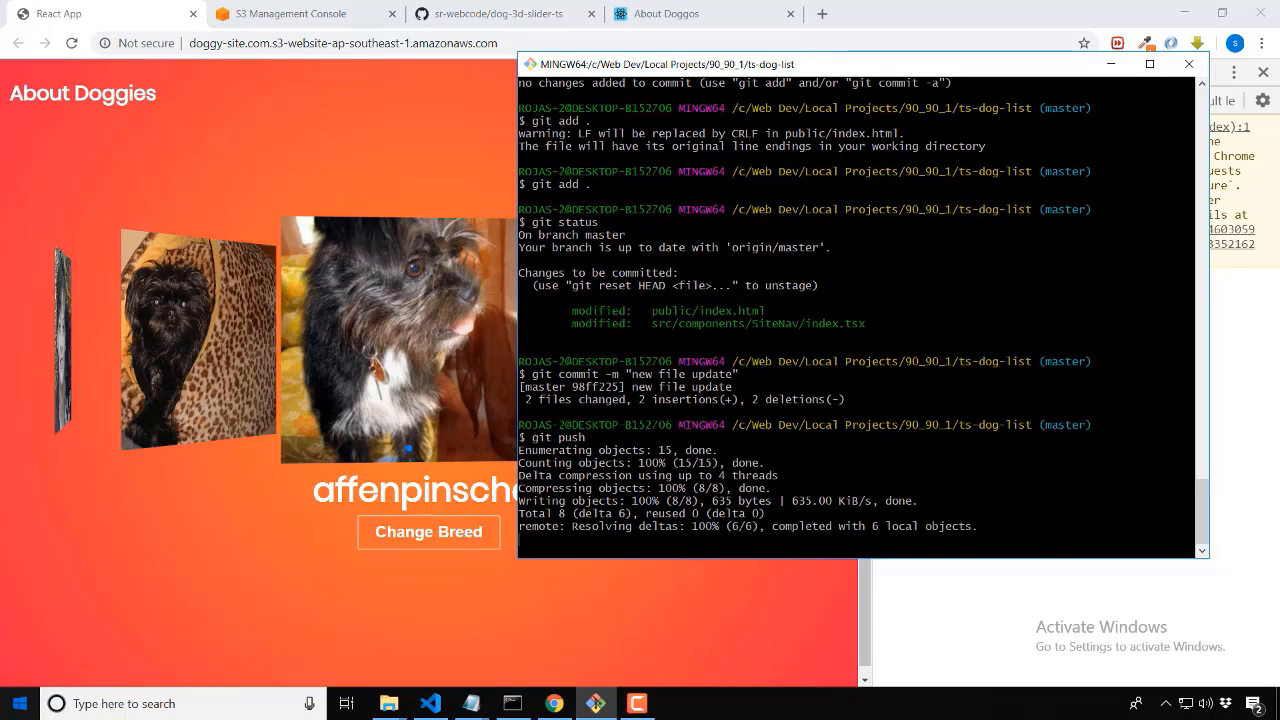
Switch to Chrome, reload the dog-3d-slider-ts repository on GitHub, and open its commit history.
click(515, 12)
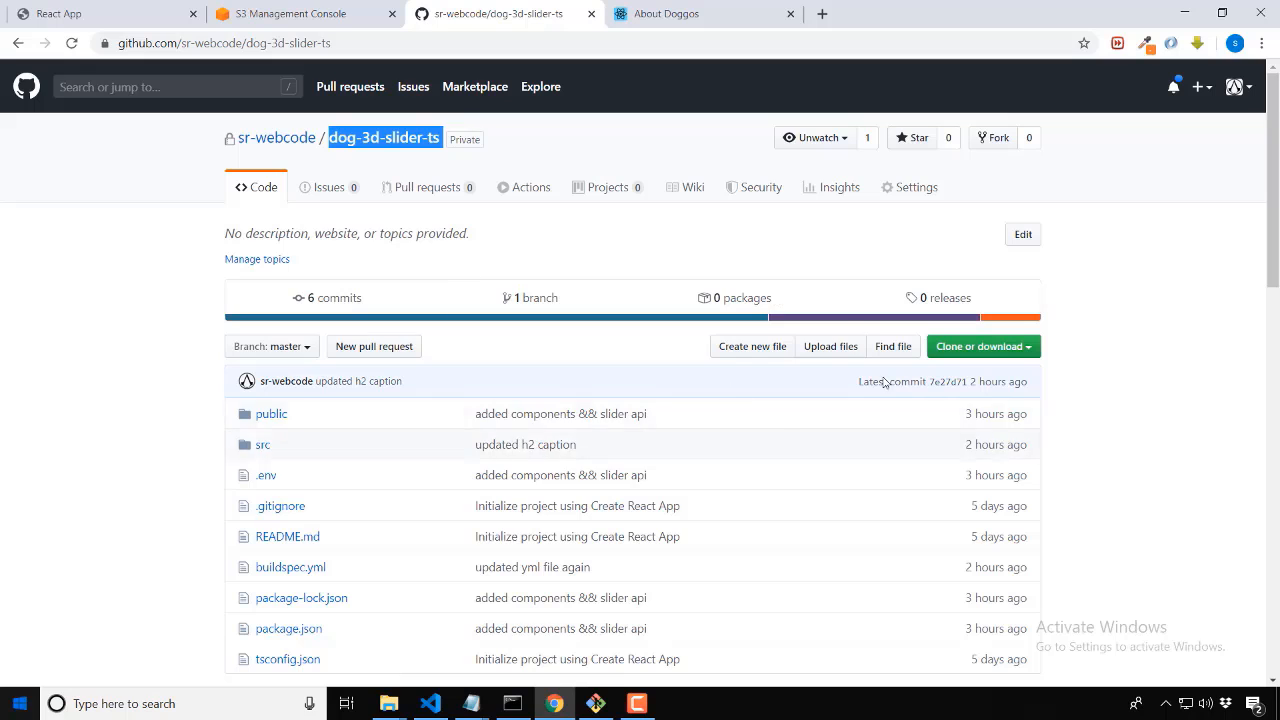
click(176, 532)
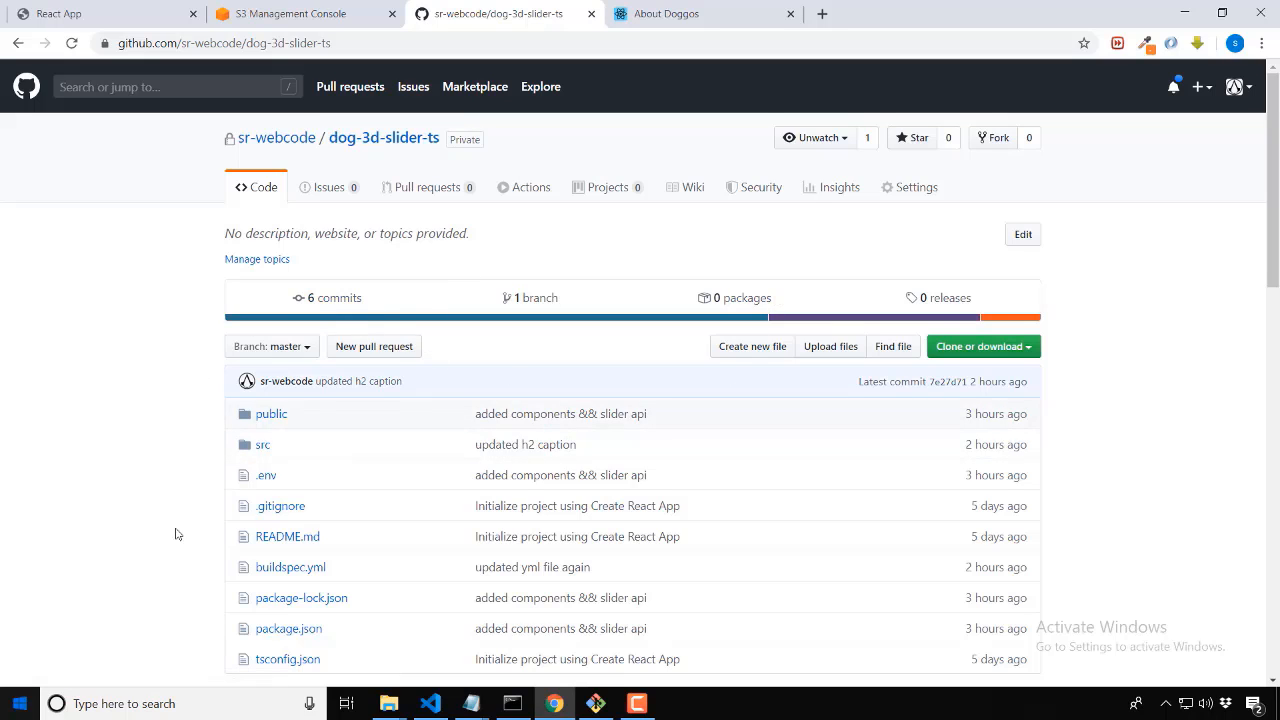
key(F5)
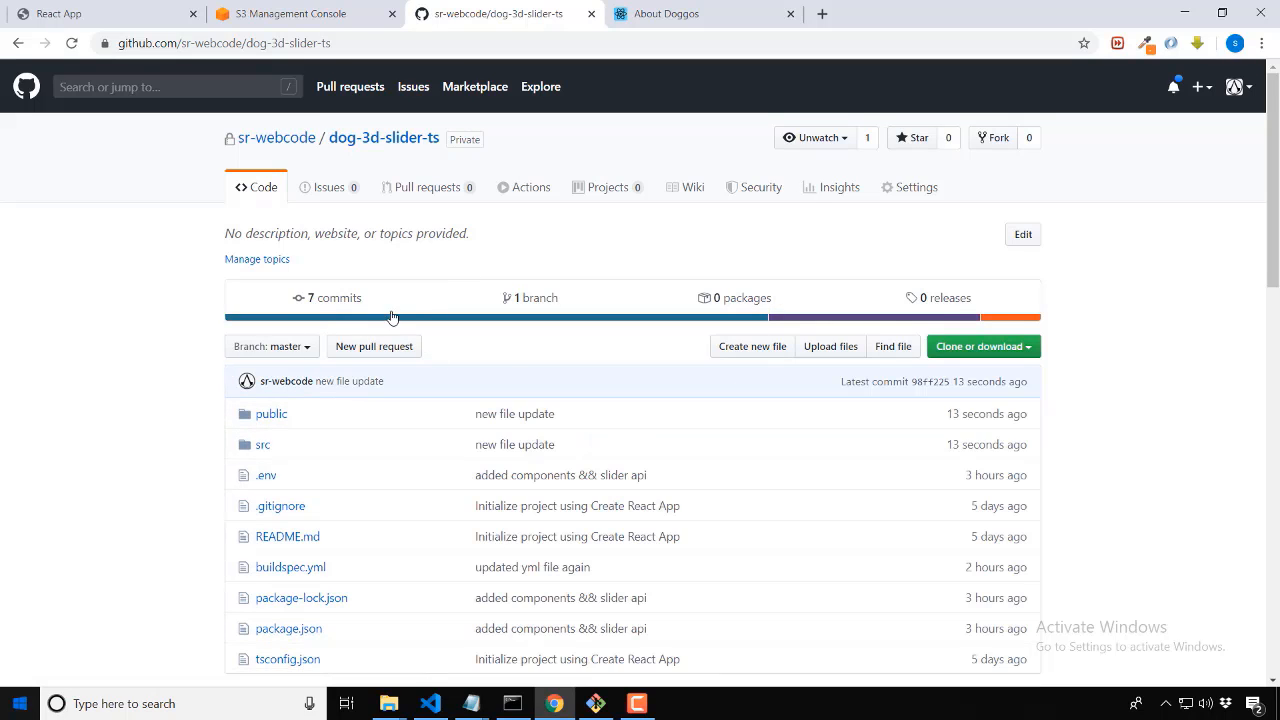
click(333, 297)
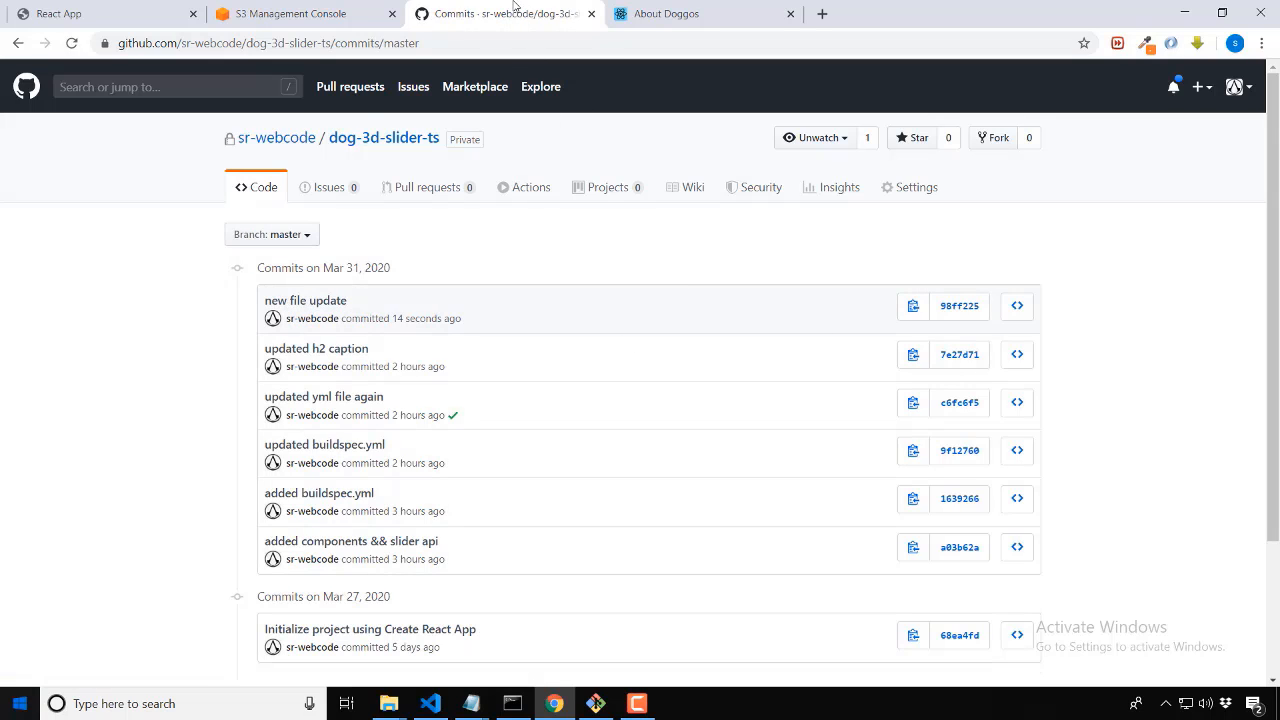
Find CodePipeline among the AWS services from the S3 console and open it.
click(317, 10)
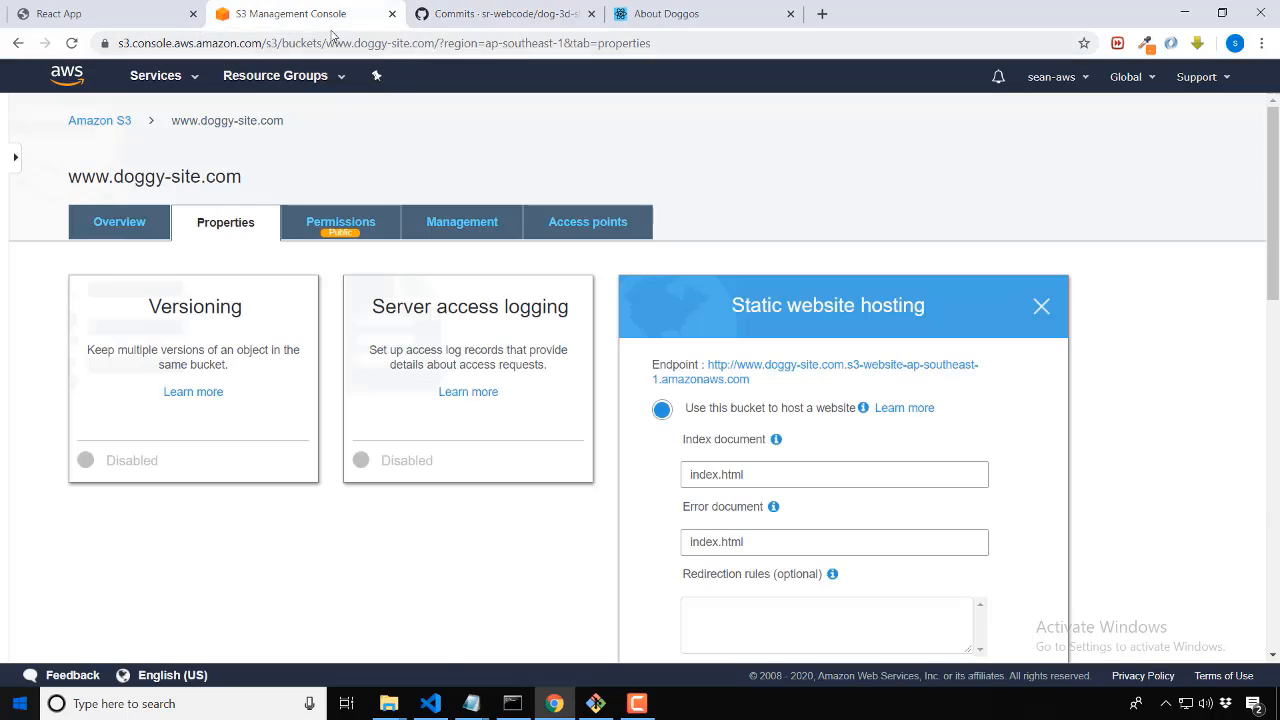
click(115, 7)
click(362, 8)
click(180, 80)
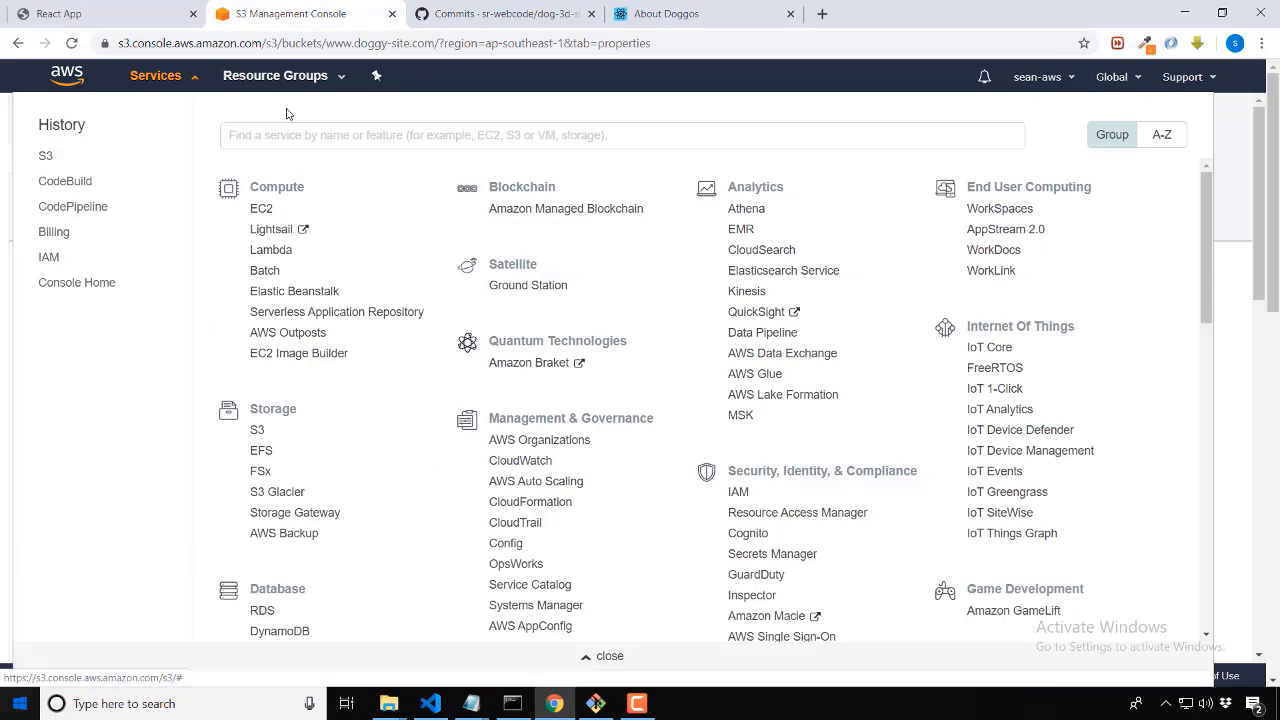
text(codepie)
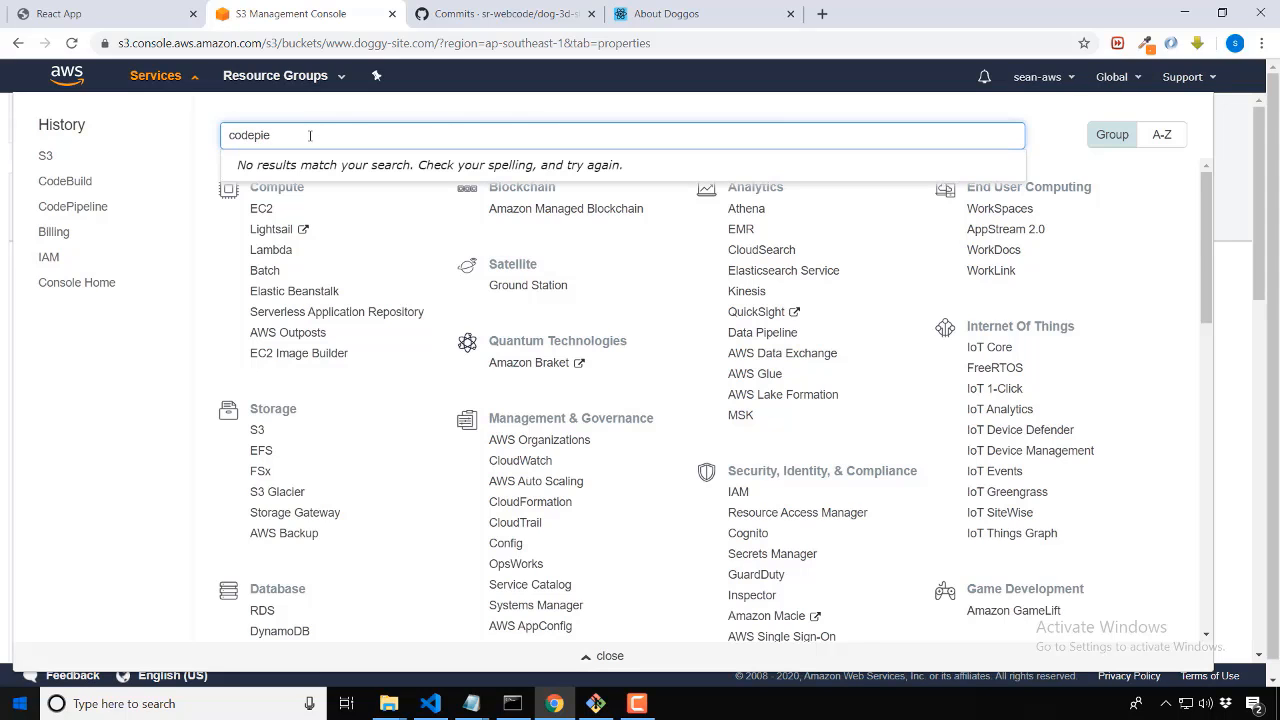
key(BackSpace)
text(pe)
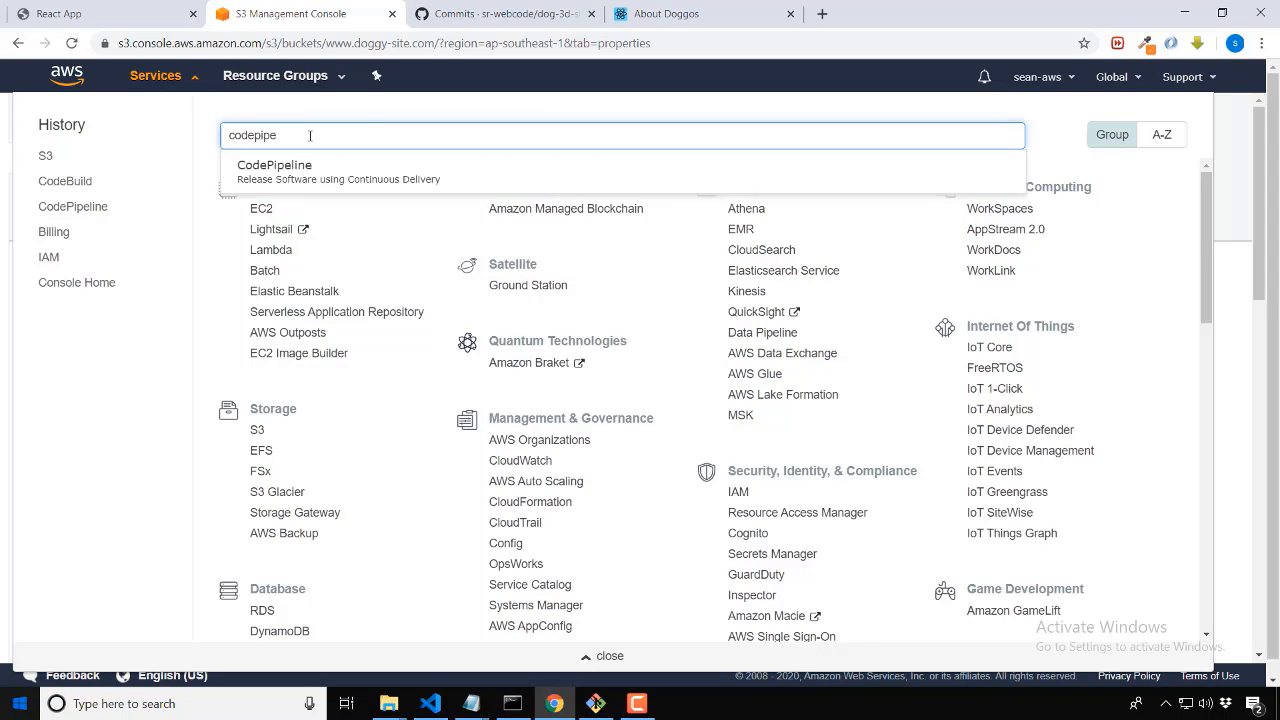
click(290, 166)
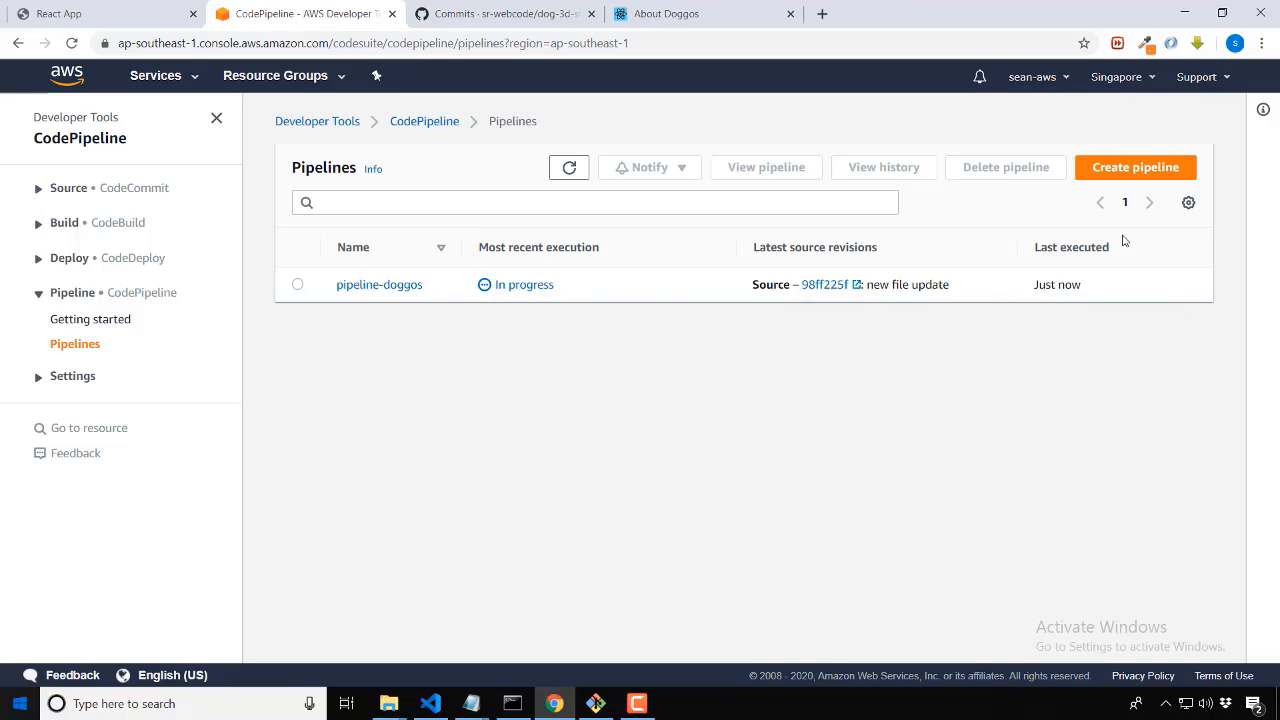
Check the last executed time in the pipelines list, and open pipeline-doggos to examine the progress of its stages.
drag(1000, 250, 1110, 250)
click(477, 434)
click(377, 286)
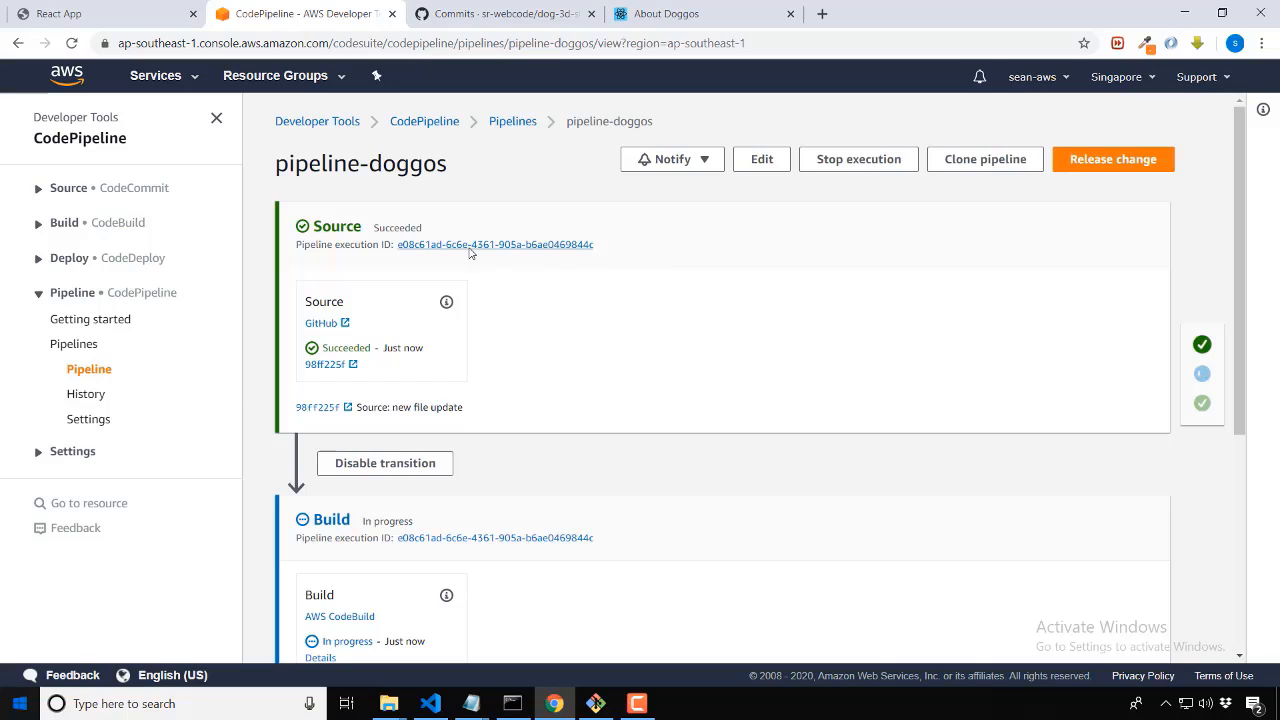
scroll(528, 286, down, 3)
scroll(528, 286, up, 3)
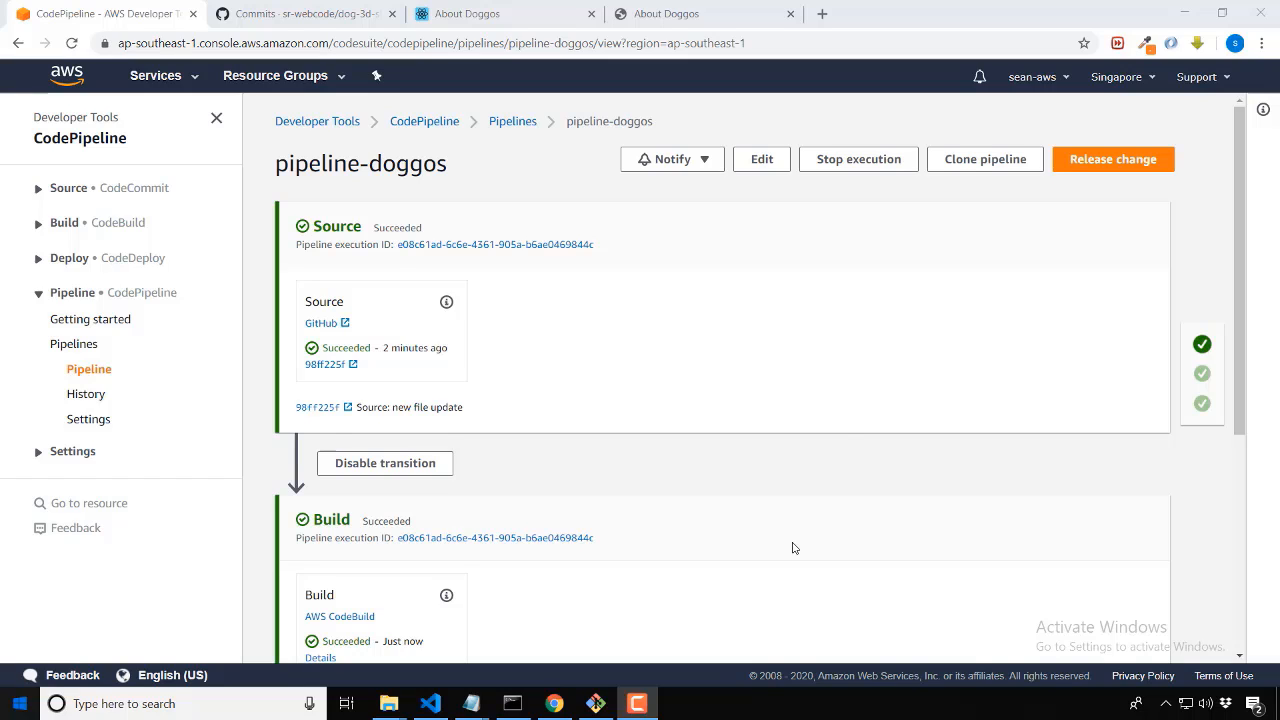
Return to the deployed S3 website and highlight its "About Doggos" heading to verify the update.
click(686, 13)
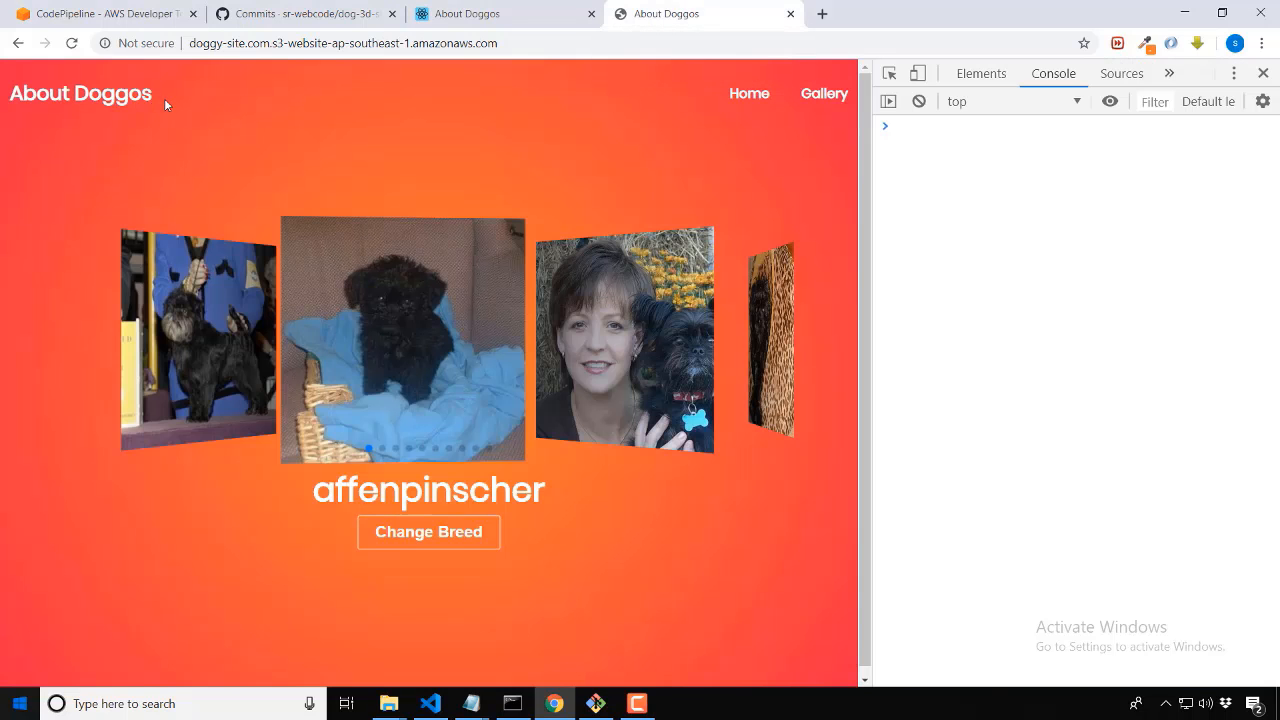
drag(165, 105, 12, 98)
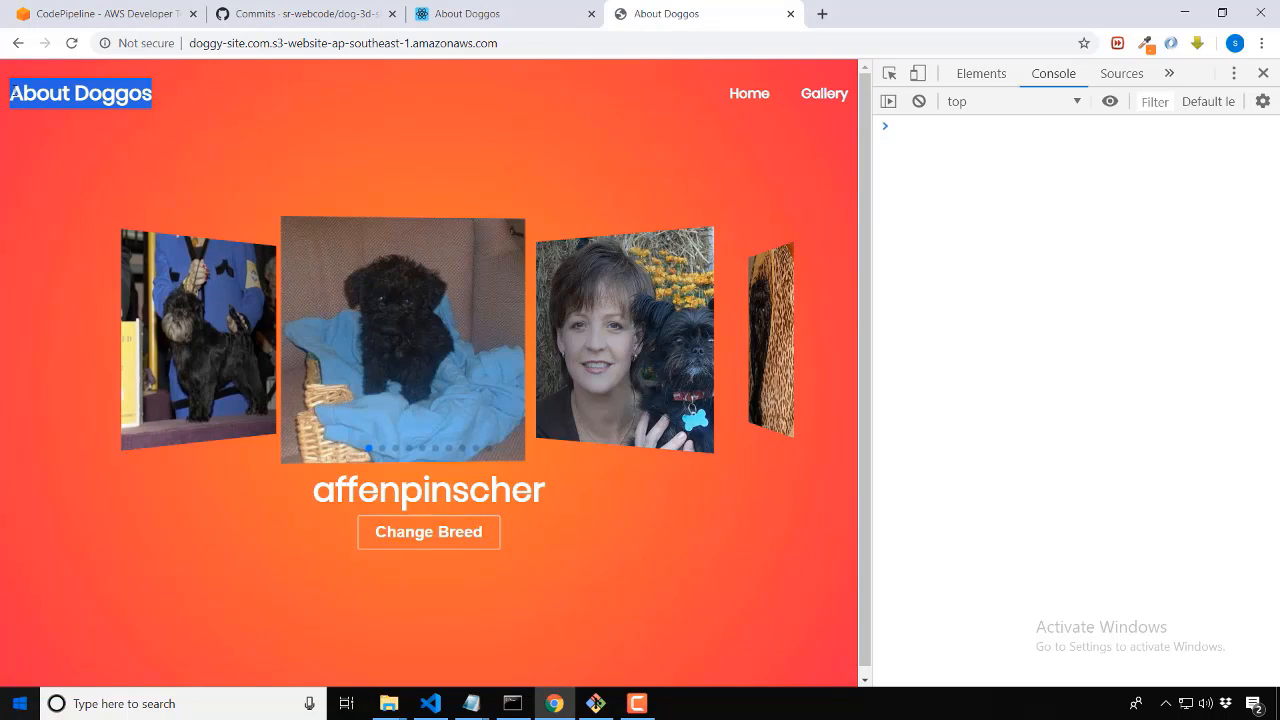